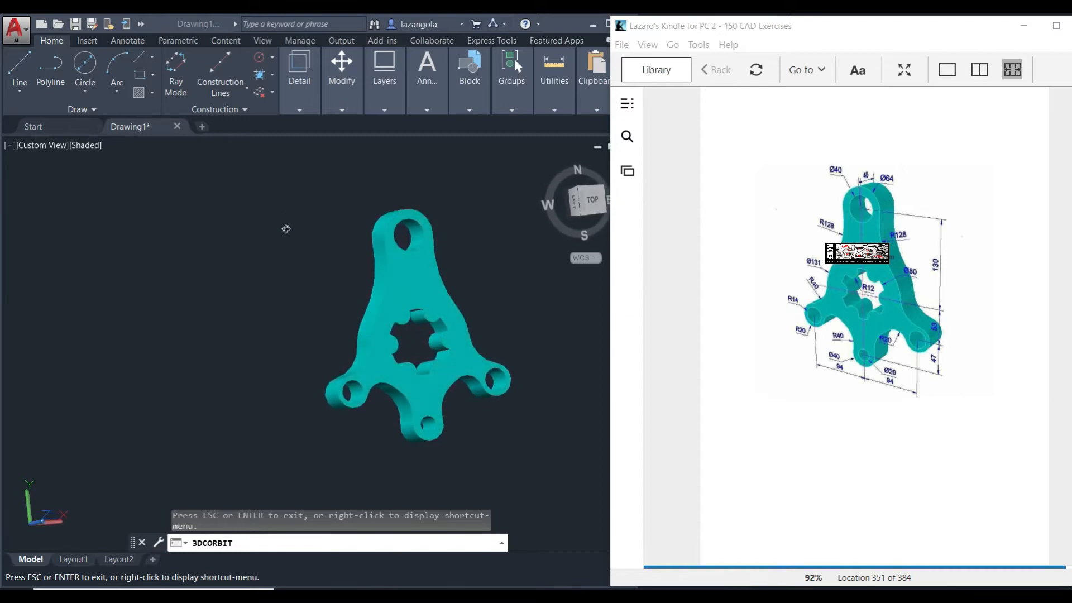
# Step: Leave the orbit view of the finished part and start a new blank drawing
pyautogui.click(285, 243)
pyautogui.press('Escape')
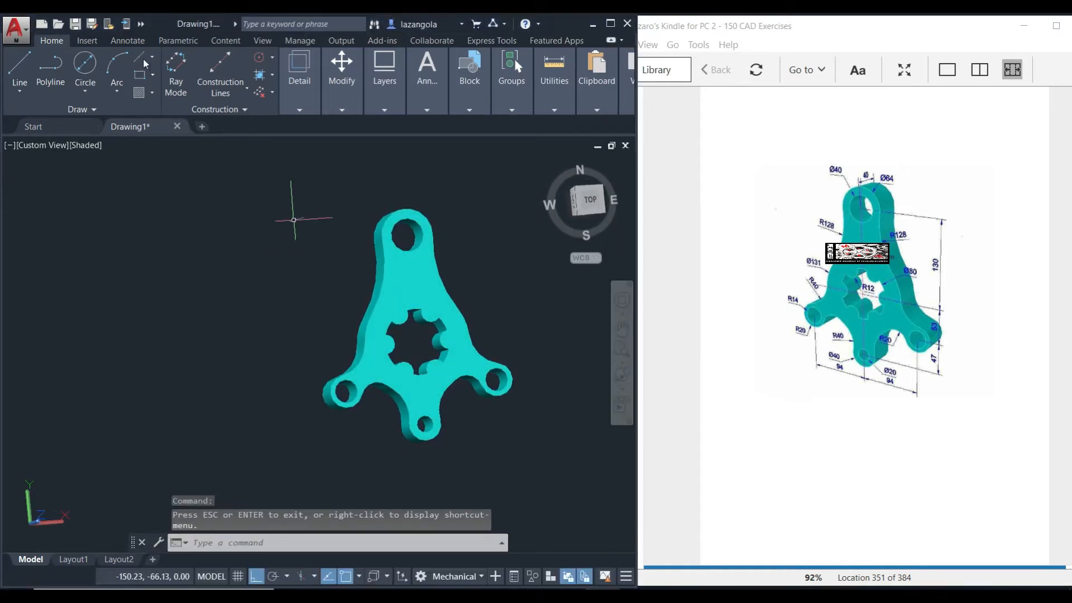
pyautogui.click(201, 126)
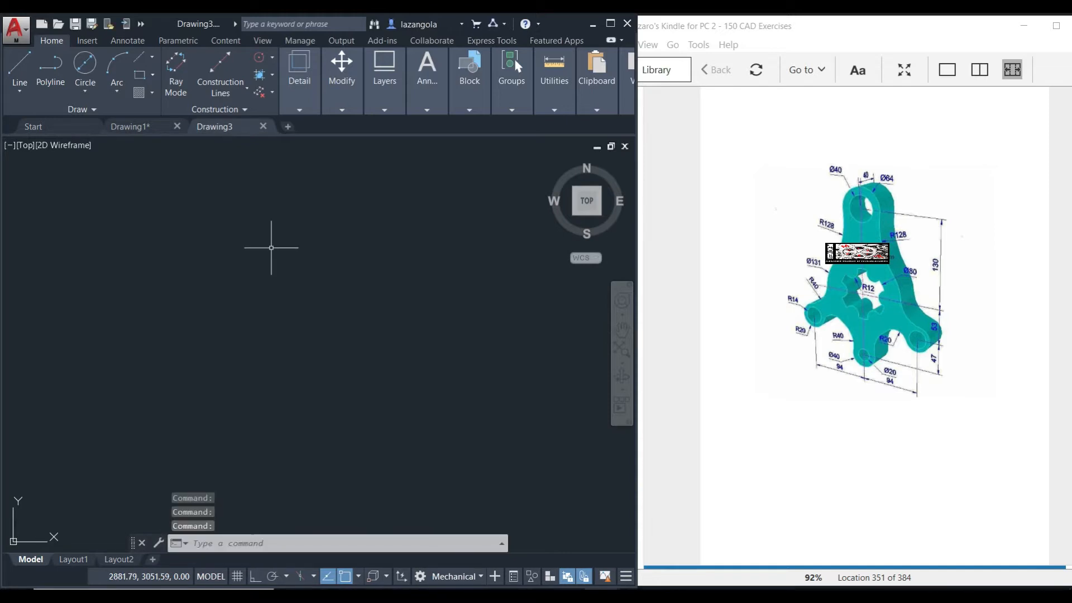
# Step: Set the drawing limits with the lower-left corner at 0,0 and the upper-right corner at 250,250
pyautogui.write('LIMITS')
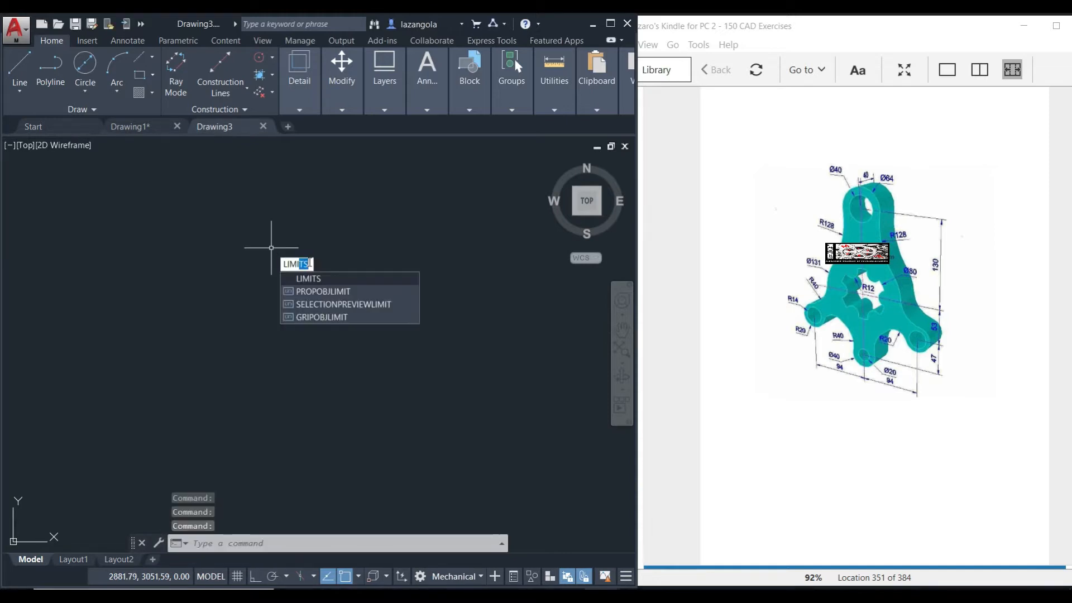
pyautogui.press('Return')
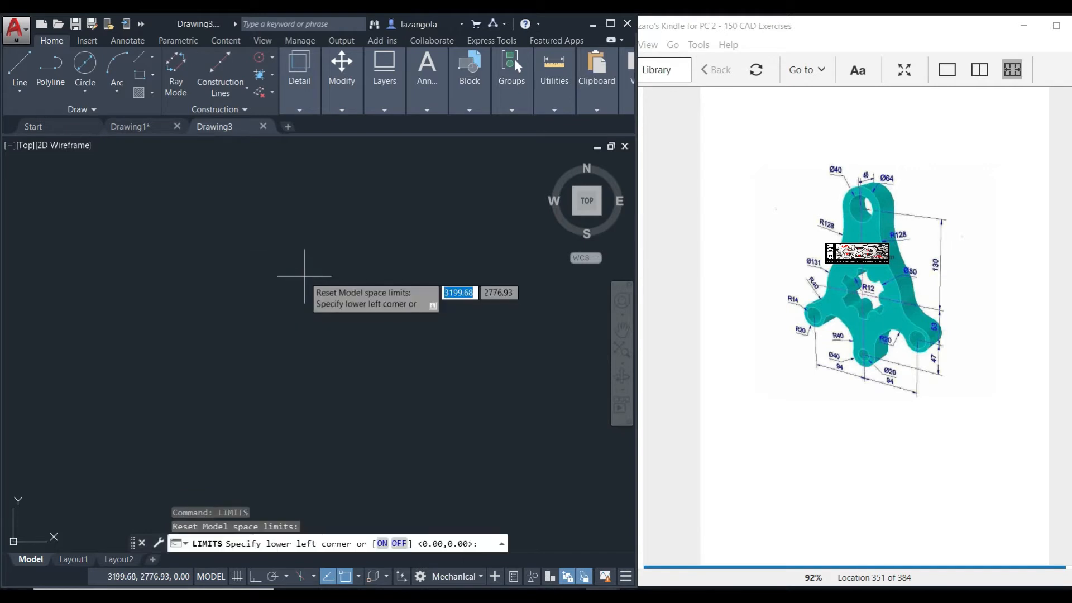
pyautogui.write('0')
pyautogui.press('Tab')
pyautogui.write('0')
pyautogui.press('Return')
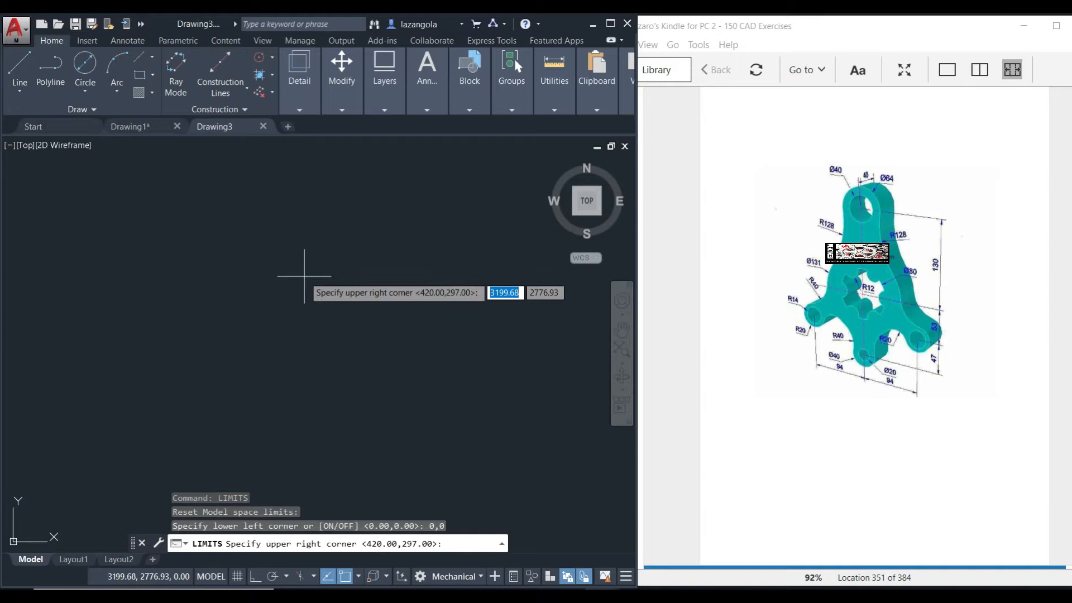
pyautogui.write('250')
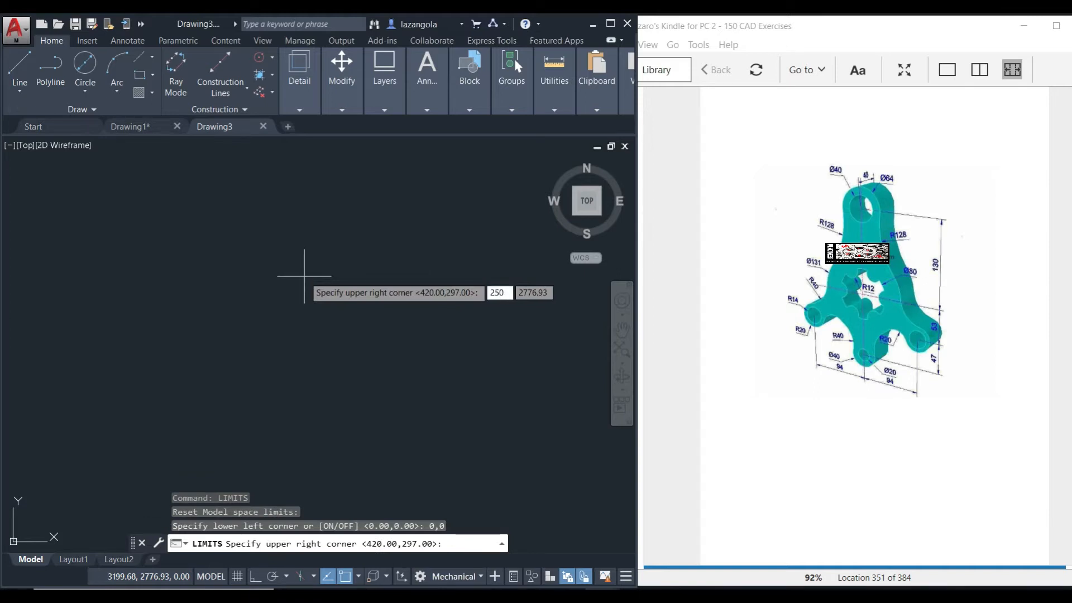
pyautogui.press('Tab')
pyautogui.write('250')
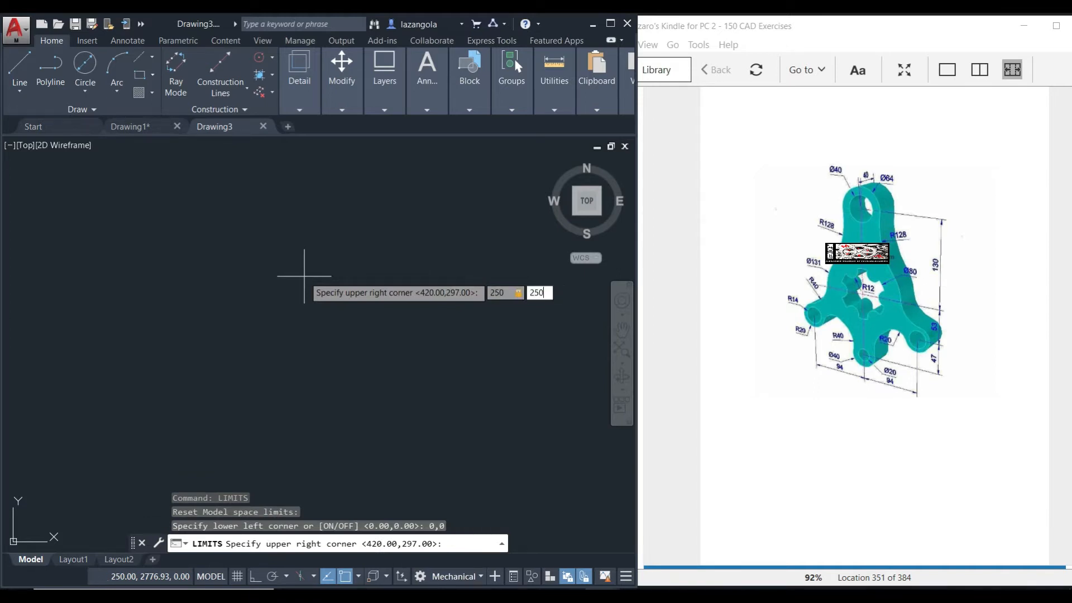
pyautogui.press('Return')
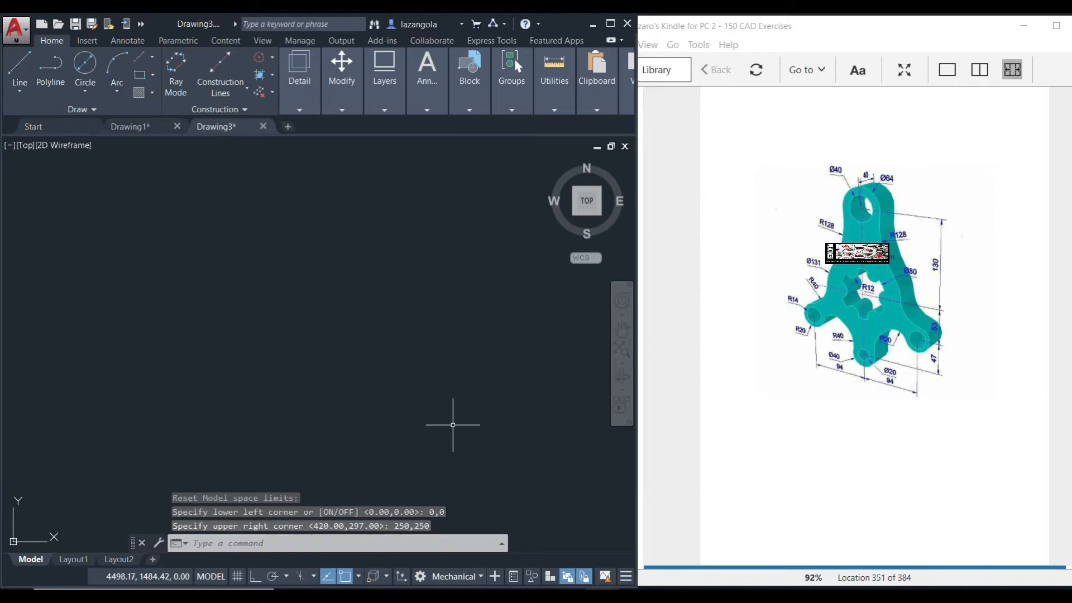
# Step: Turn on Ortho mode and draw a vertical centre line running 130 units downward in the middle of the drawing area
pyautogui.click(622, 363)
pyautogui.click(678, 434)
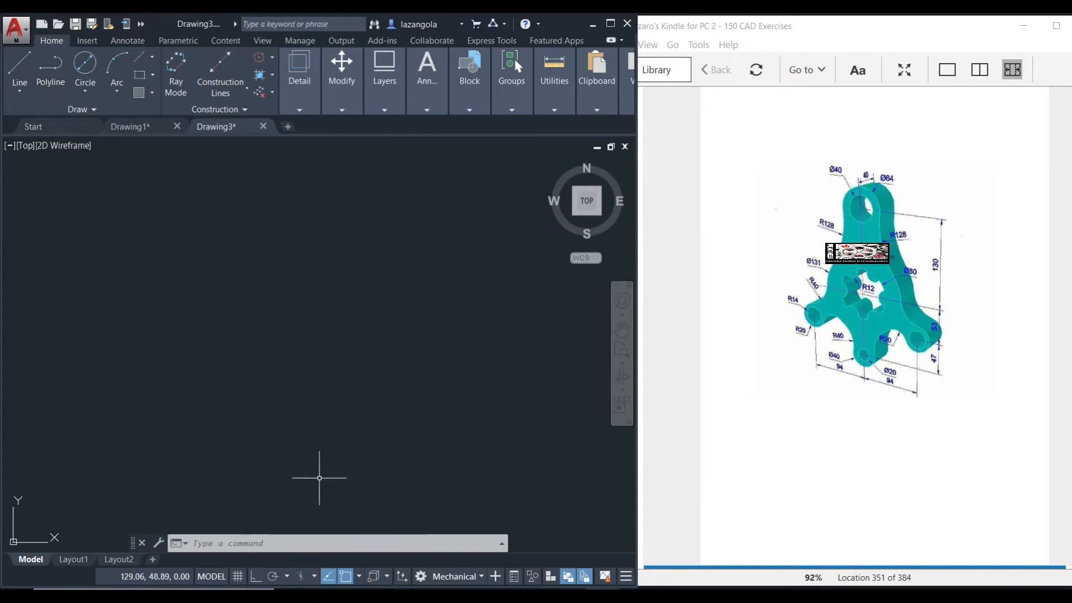
pyautogui.click(257, 575)
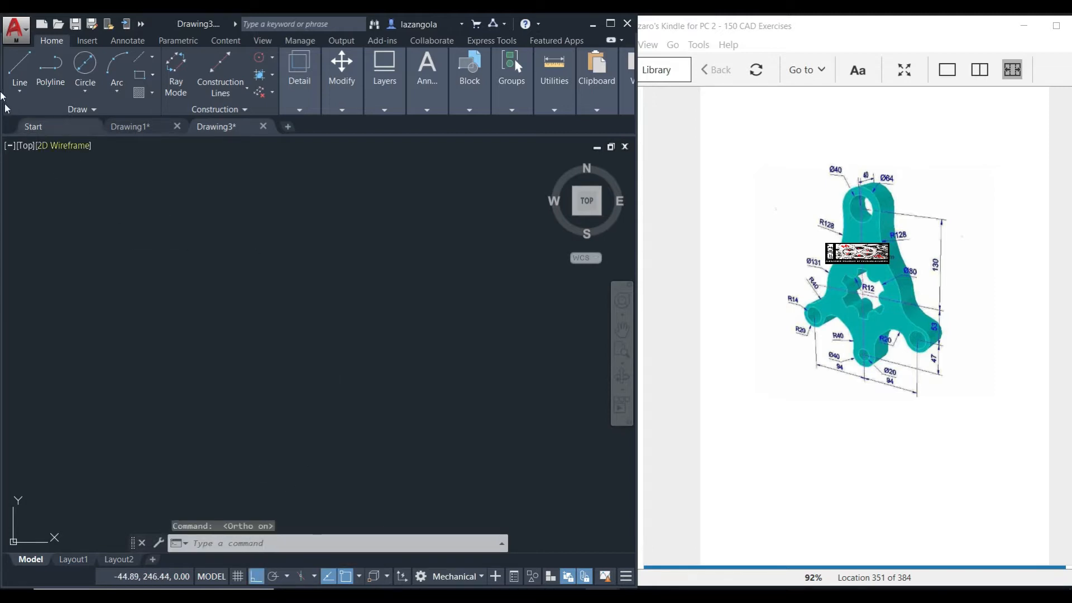
pyautogui.click(17, 65)
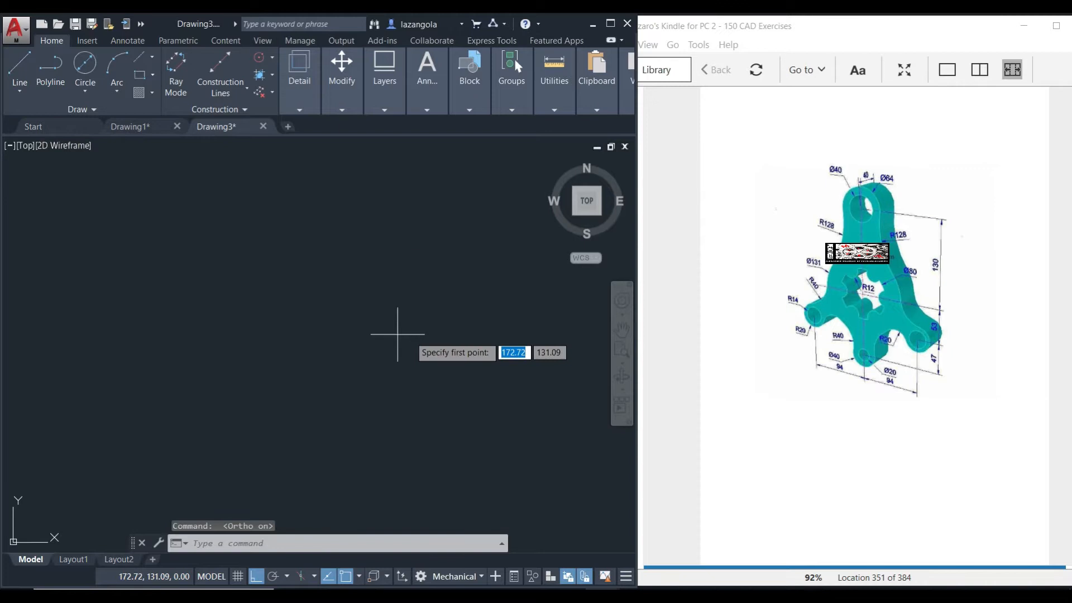
pyautogui.click(332, 216)
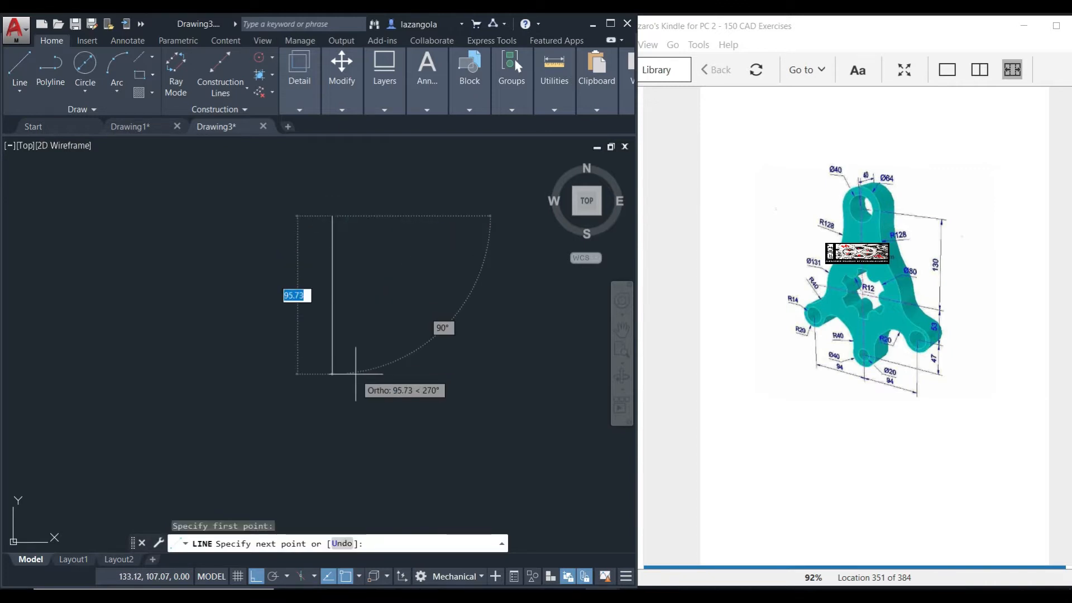
pyautogui.write('13')
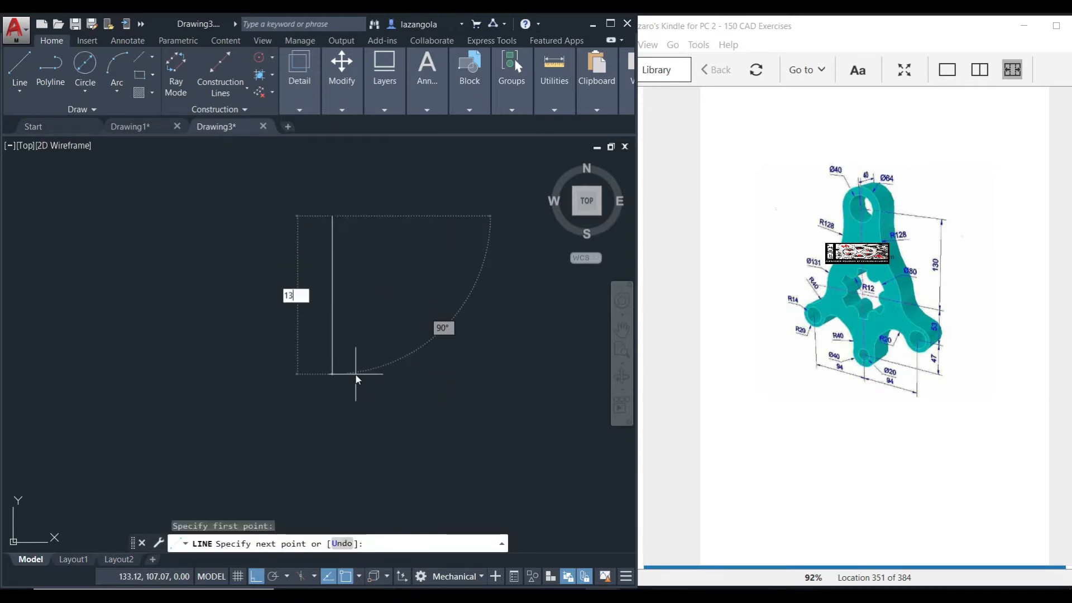
pyautogui.write('0')
pyautogui.press('Return')
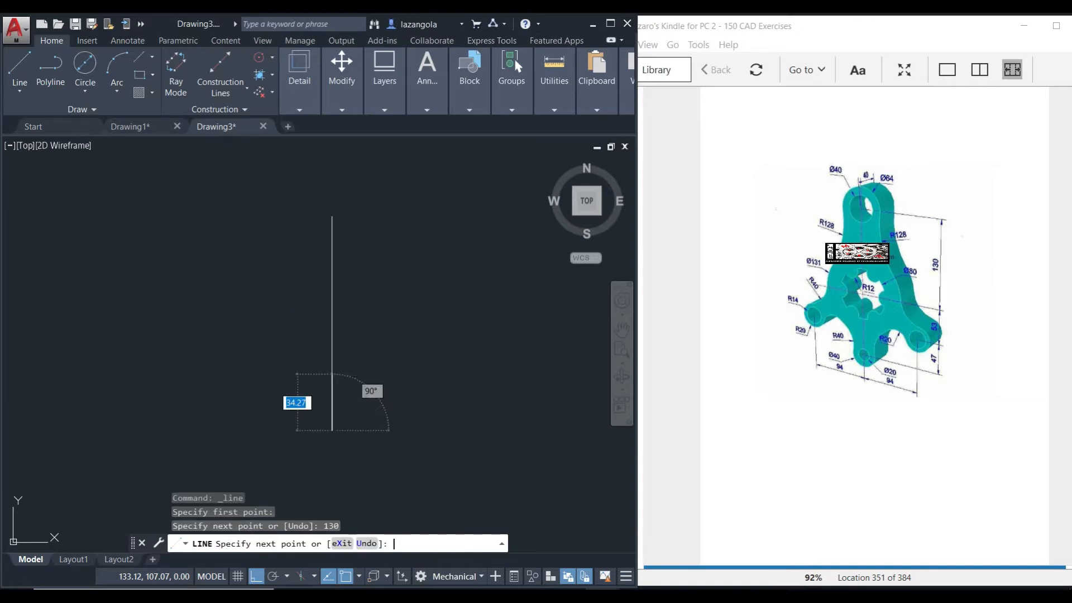
pyautogui.press('Return')
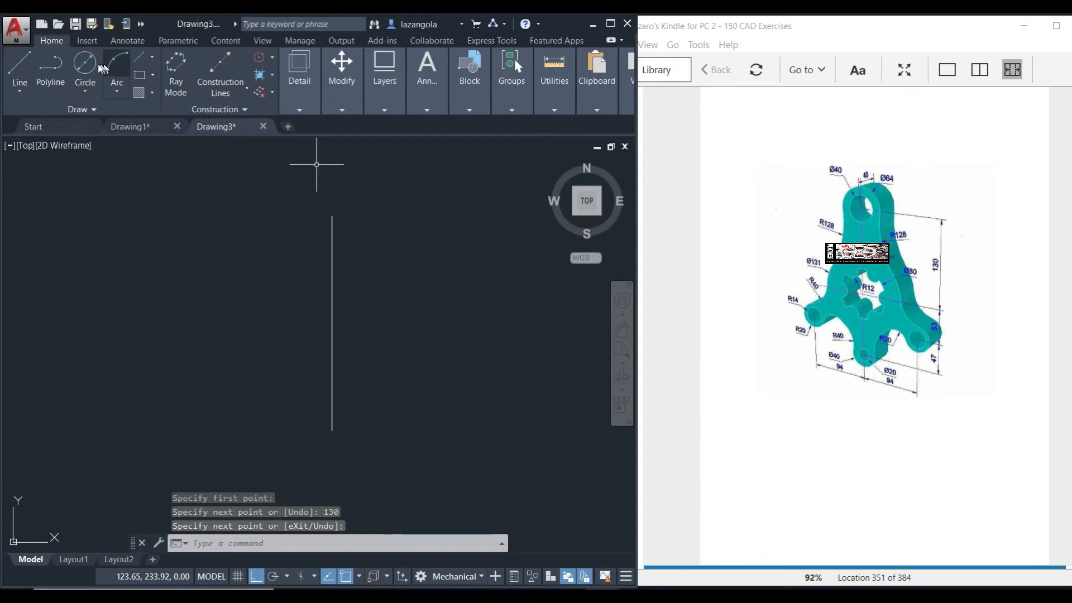
# Step: Draw two concentric circles with diameters 64 and 40 centred on the upper end of the vertical line
pyautogui.click(86, 92)
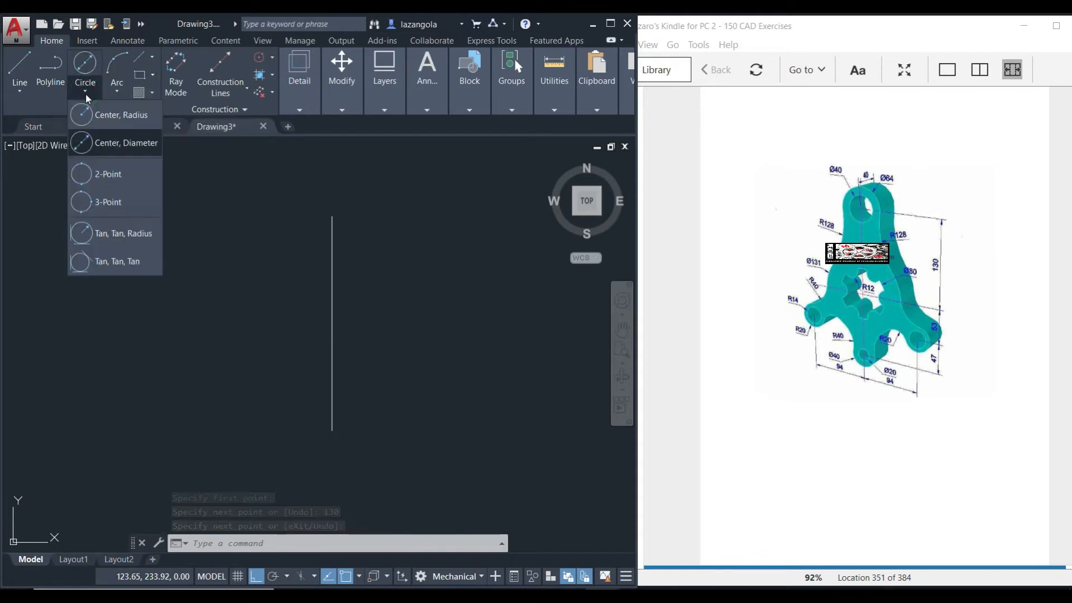
pyautogui.click(114, 143)
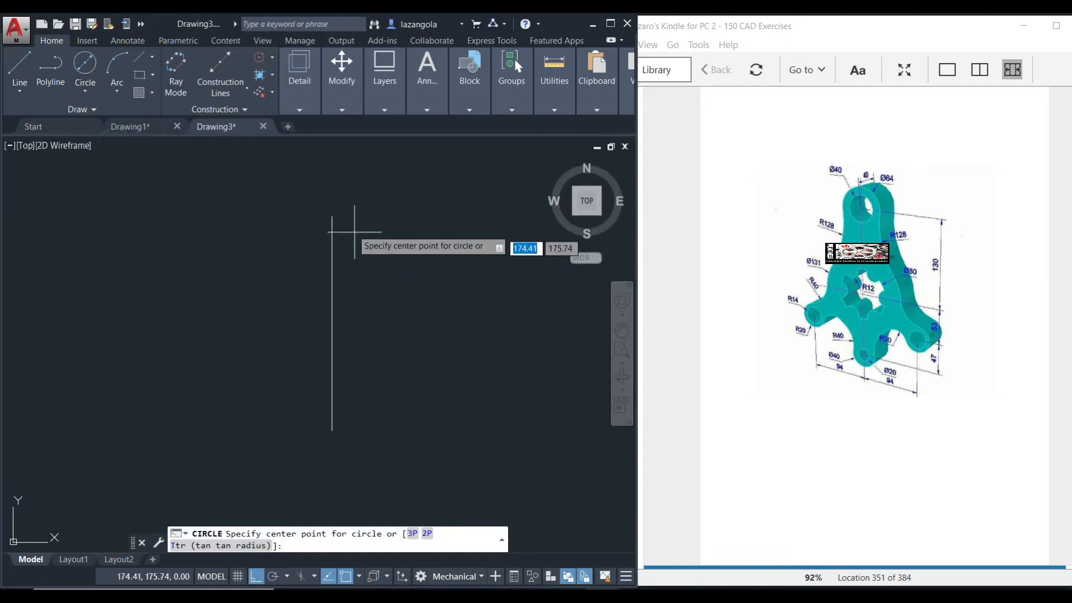
pyautogui.click(331, 216)
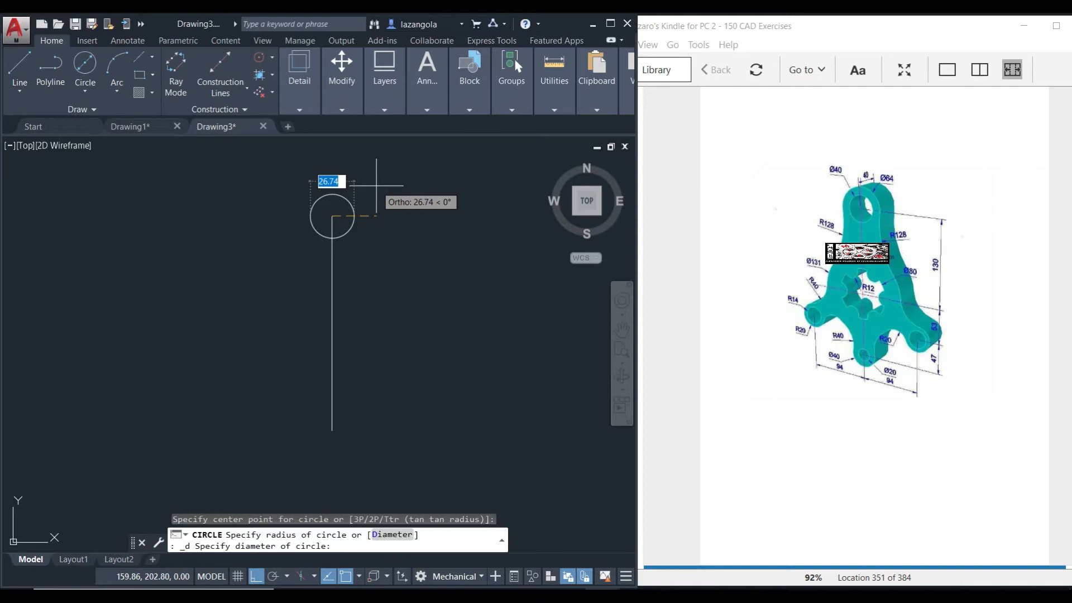
pyautogui.write('64')
pyautogui.press('Return')
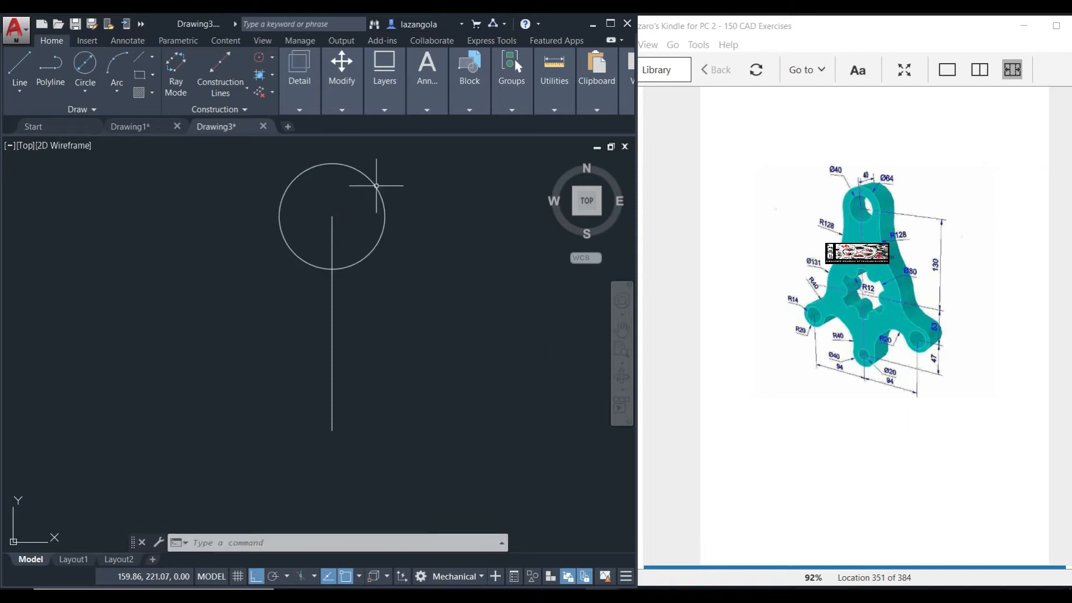
pyautogui.click(86, 63)
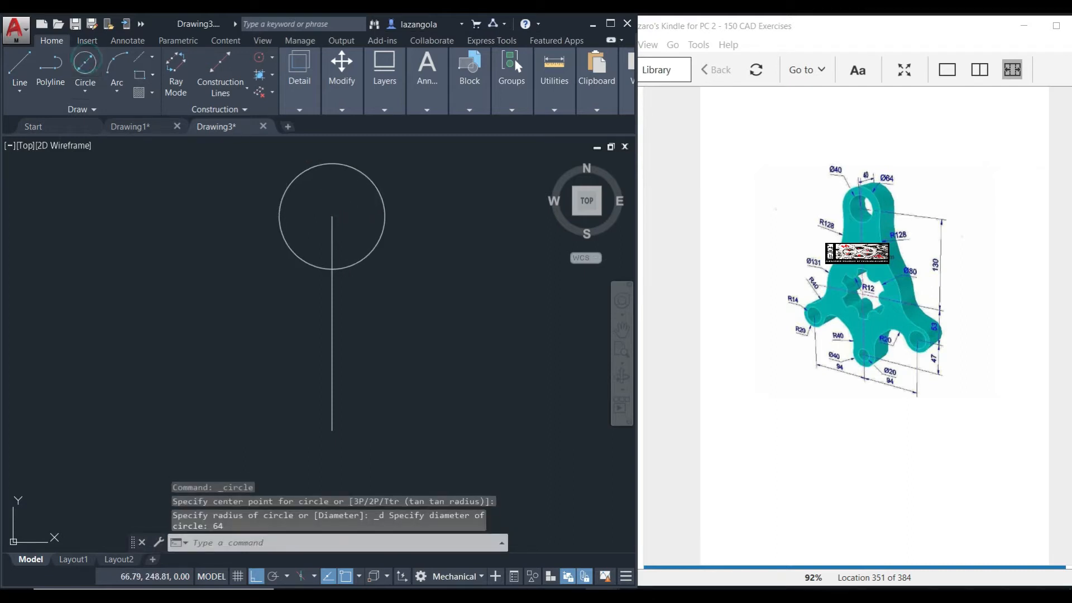
pyautogui.click(332, 217)
pyautogui.write('40')
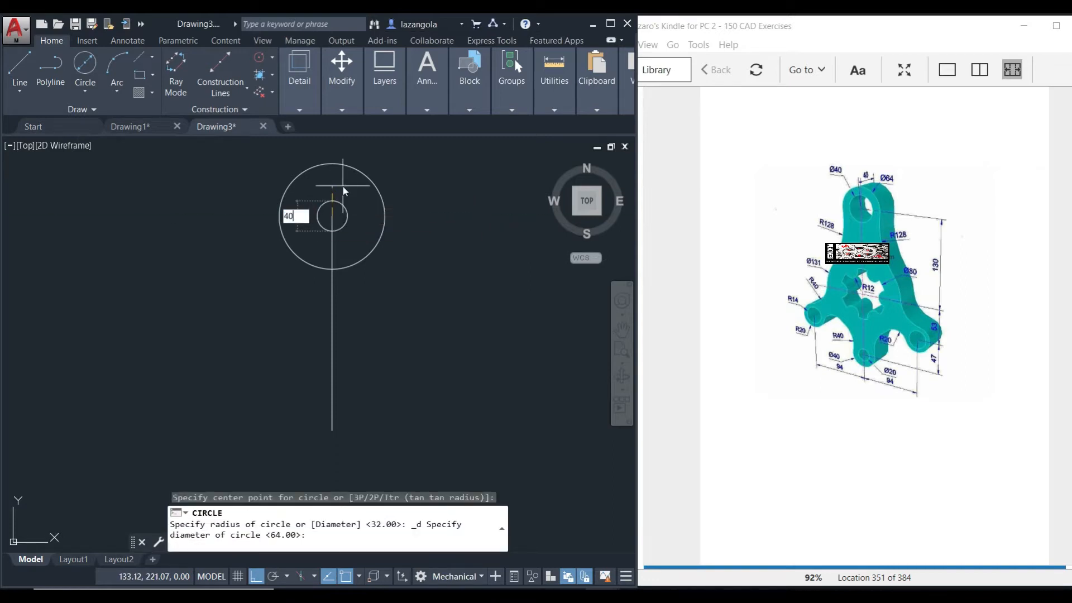
pyautogui.press('Return')
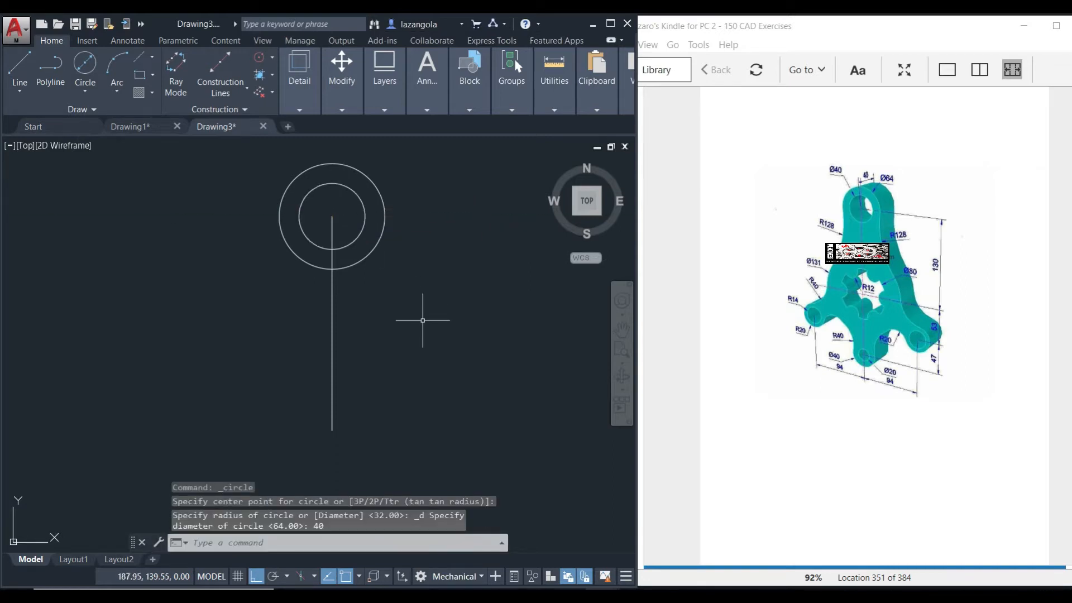
# Step: Draw two concentric circles with diameters 80 and 131 centred on the lower end of the vertical line
pyautogui.moveTo(426, 385); pyautogui.dragTo(430, 309, button='middle')
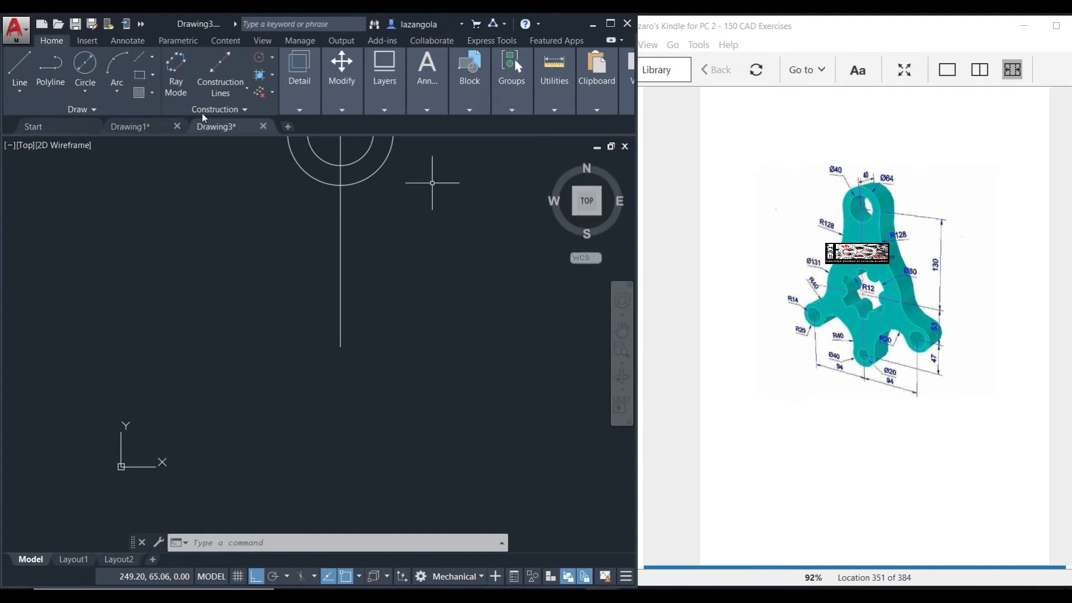
pyautogui.click(85, 64)
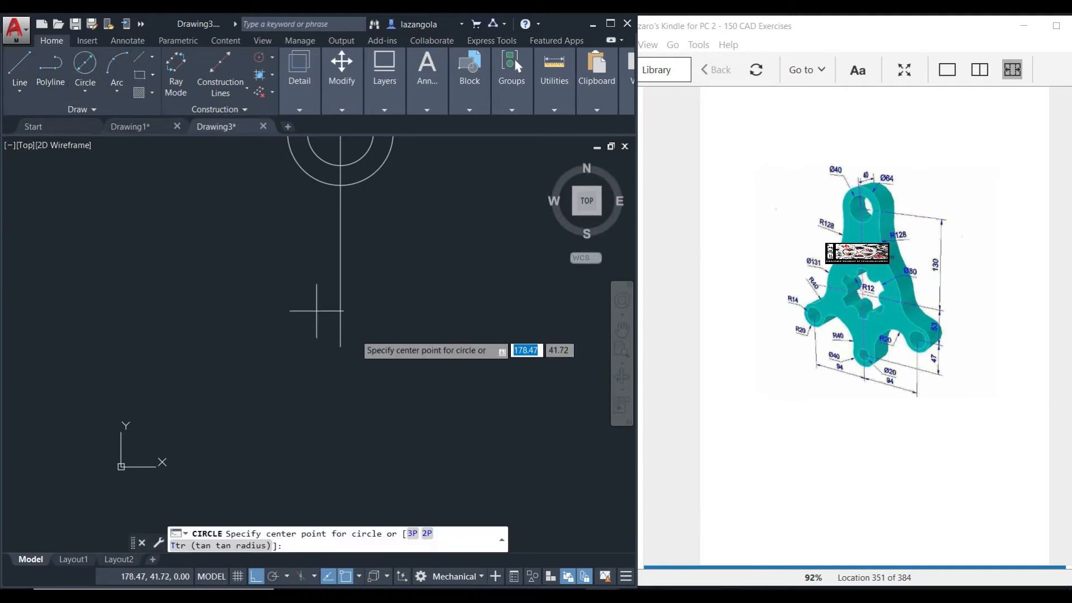
pyautogui.click(340, 346)
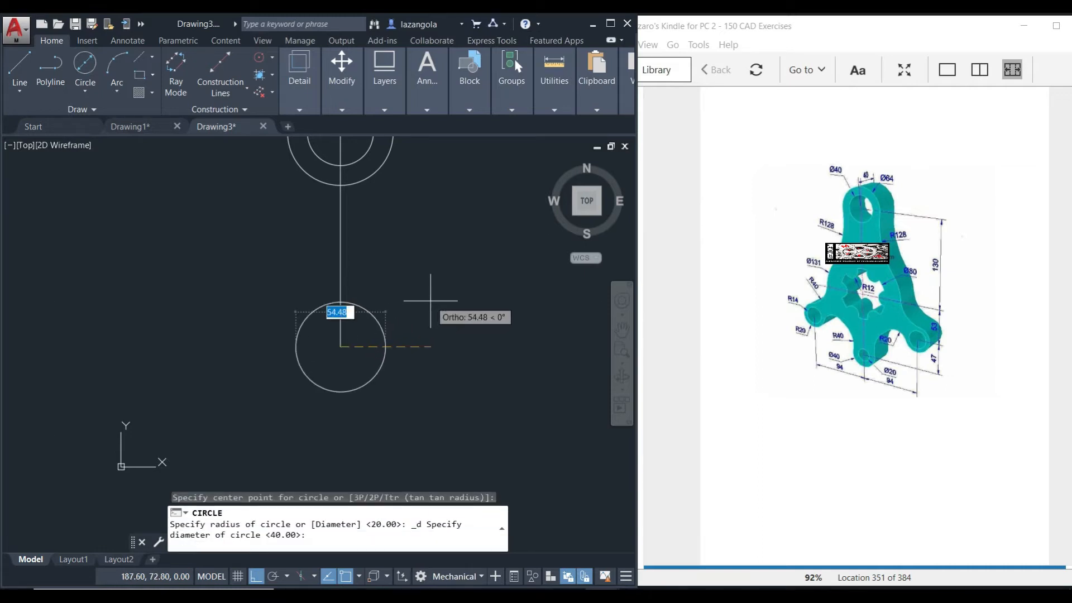
pyautogui.write('80')
pyautogui.press('Return')
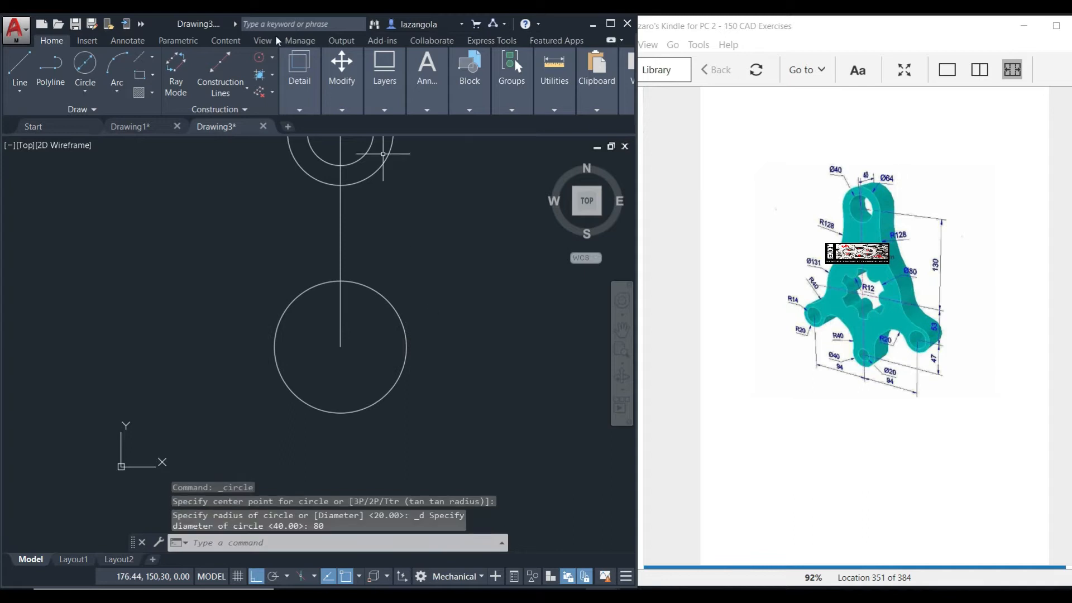
pyautogui.click(91, 62)
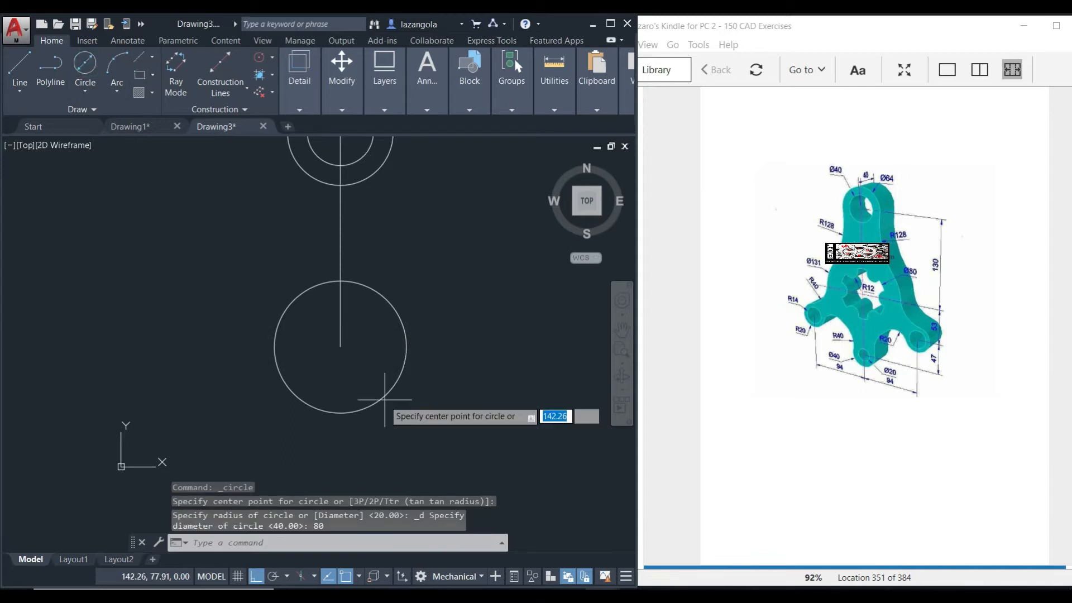
pyautogui.click(339, 345)
pyautogui.press('d')
pyautogui.press('Return')
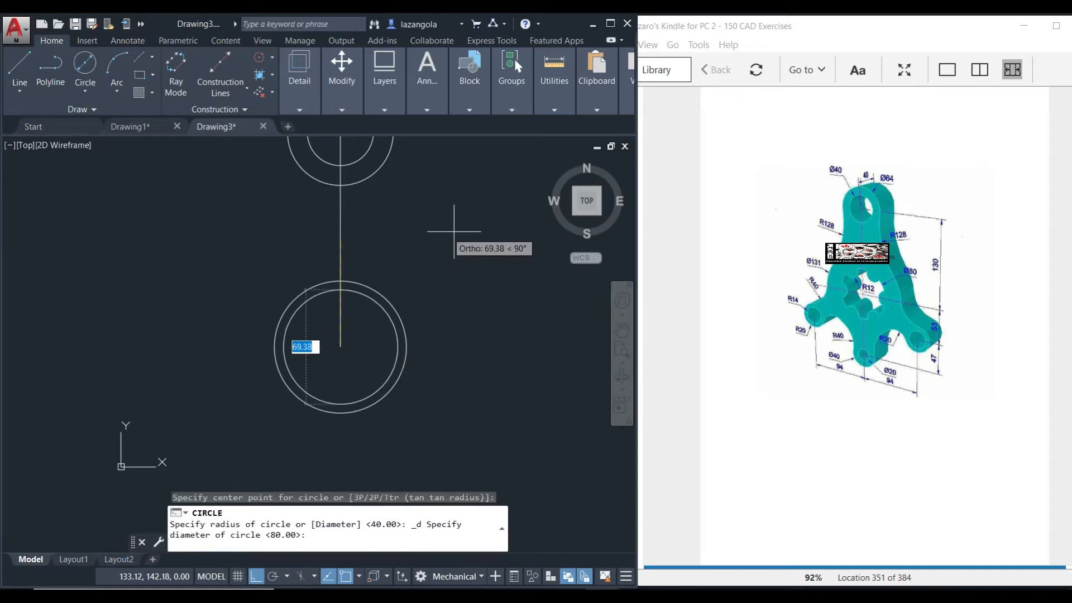
pyautogui.write('131')
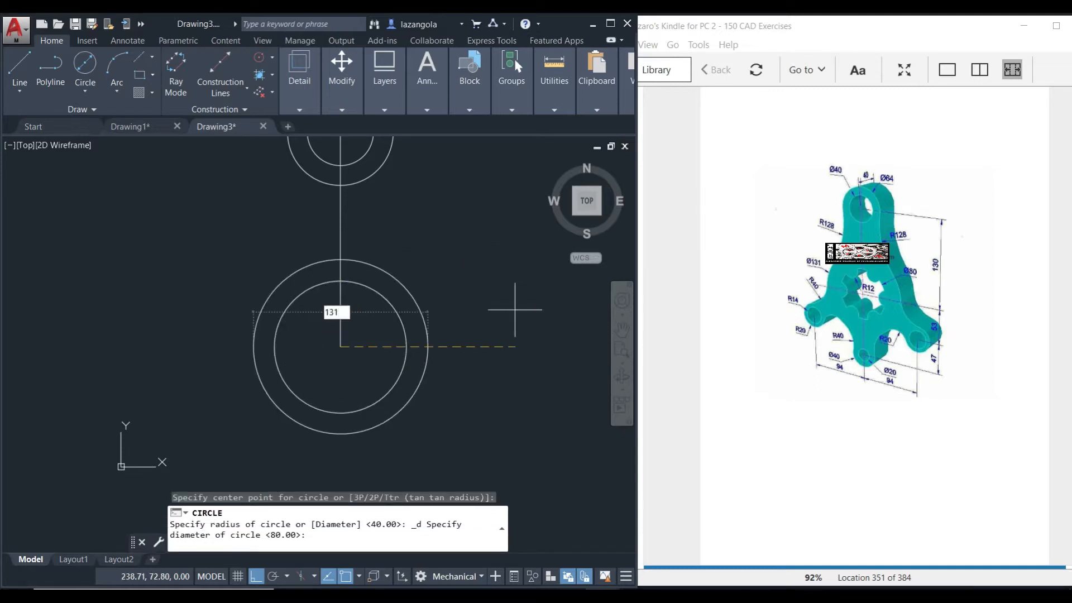
pyautogui.press('Return')
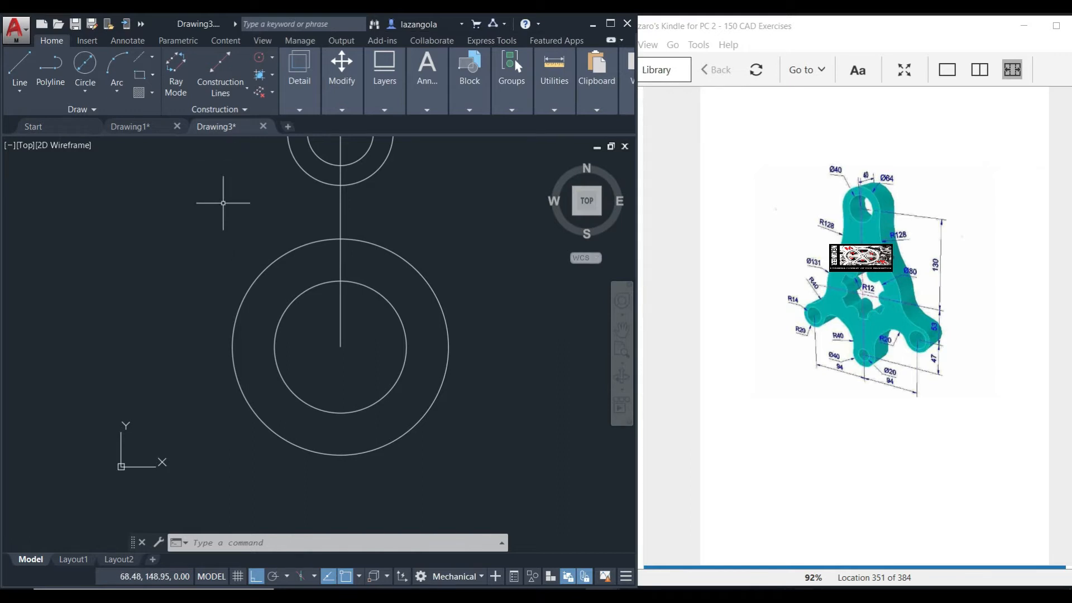
# Step: Draw a horizontal centre line through the centre of the two lower circles, extending past the outer circle on both sides
pyautogui.click(17, 71)
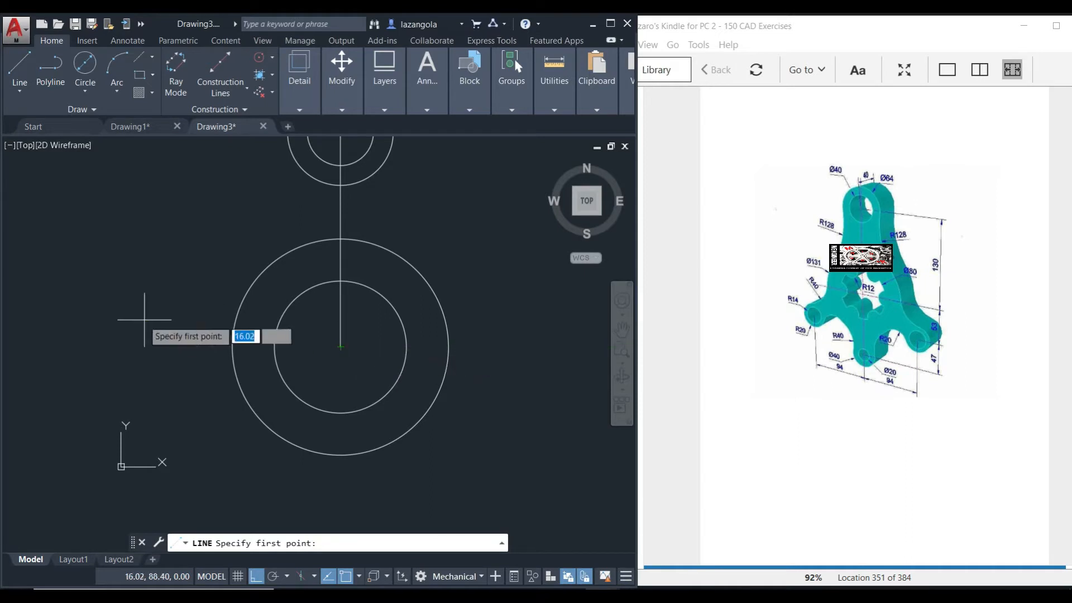
pyautogui.click(167, 346)
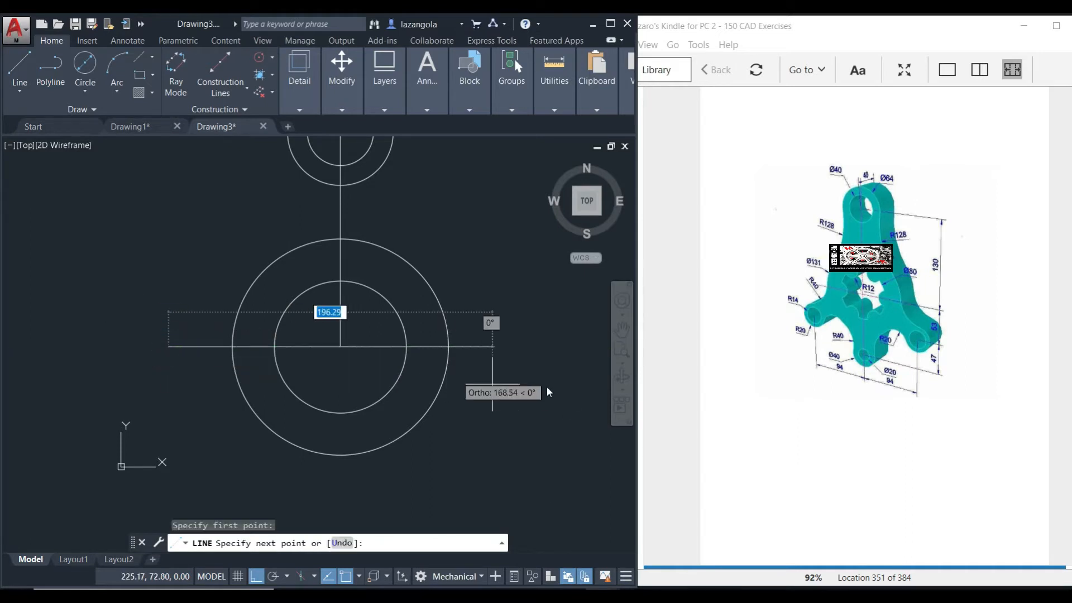
pyautogui.click(577, 382)
pyautogui.press('Return')
# Step: Draw a vertical line running 100 units downward from the shared centre of the 80 and 131 diameter circles
pyautogui.press('Return')
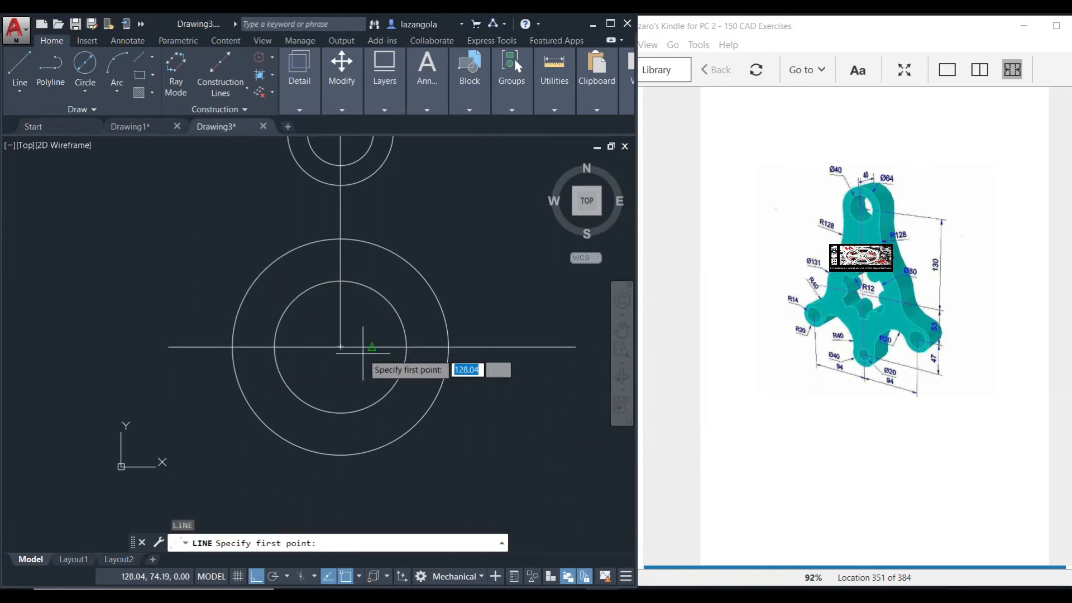
pyautogui.click(340, 347)
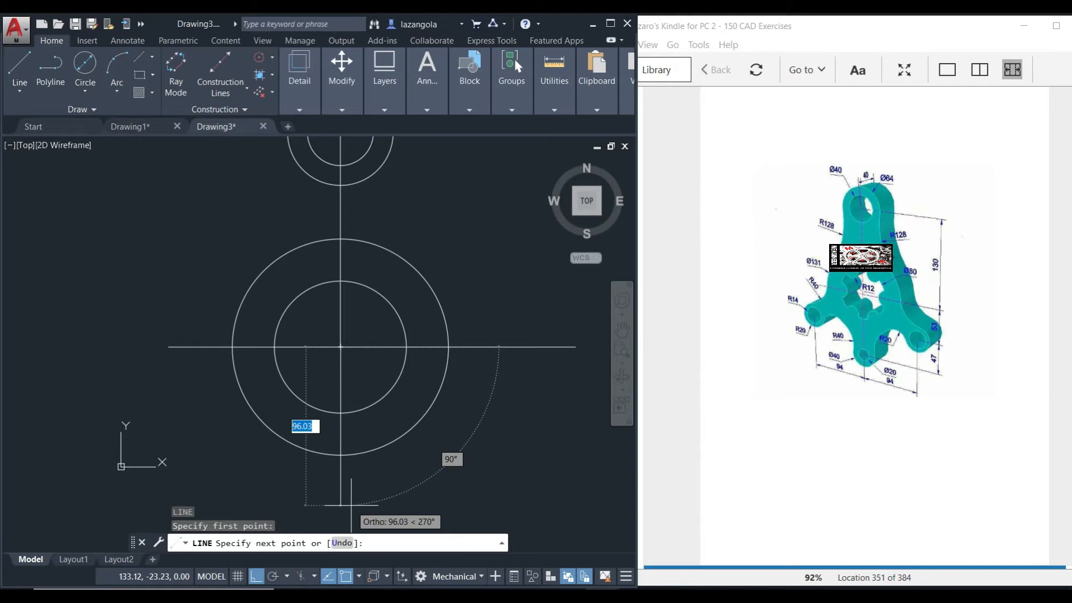
pyautogui.write('1')
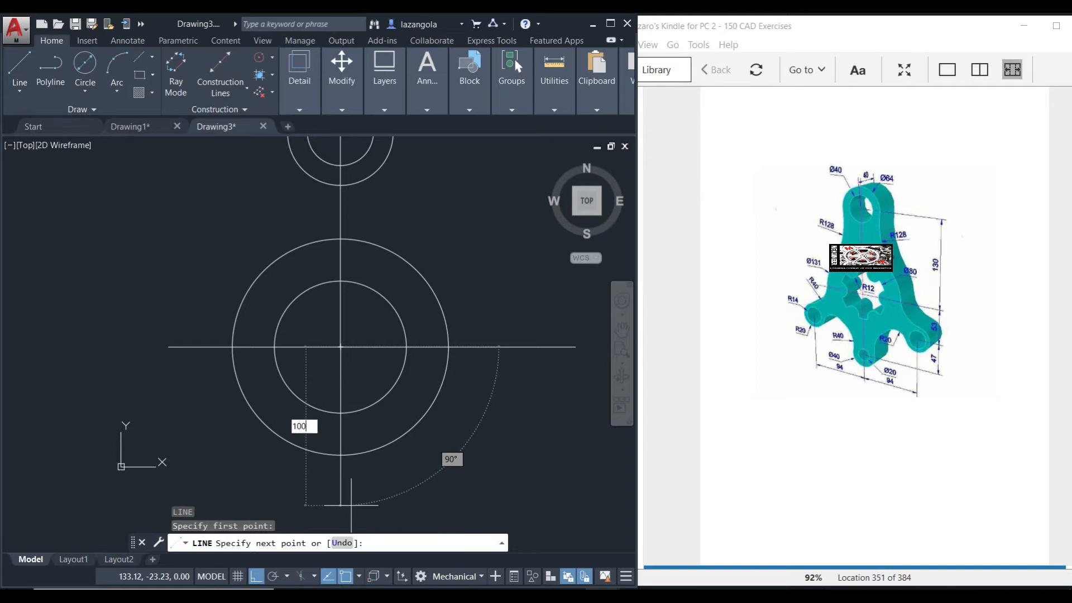
pyautogui.write('00')
pyautogui.press('Return')
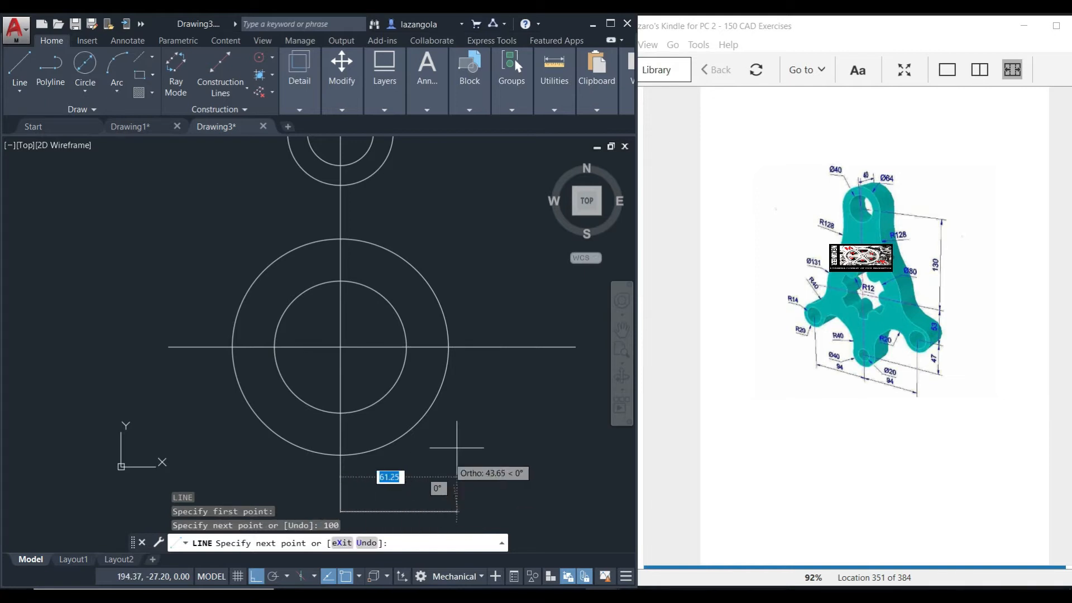
pyautogui.press('Return')
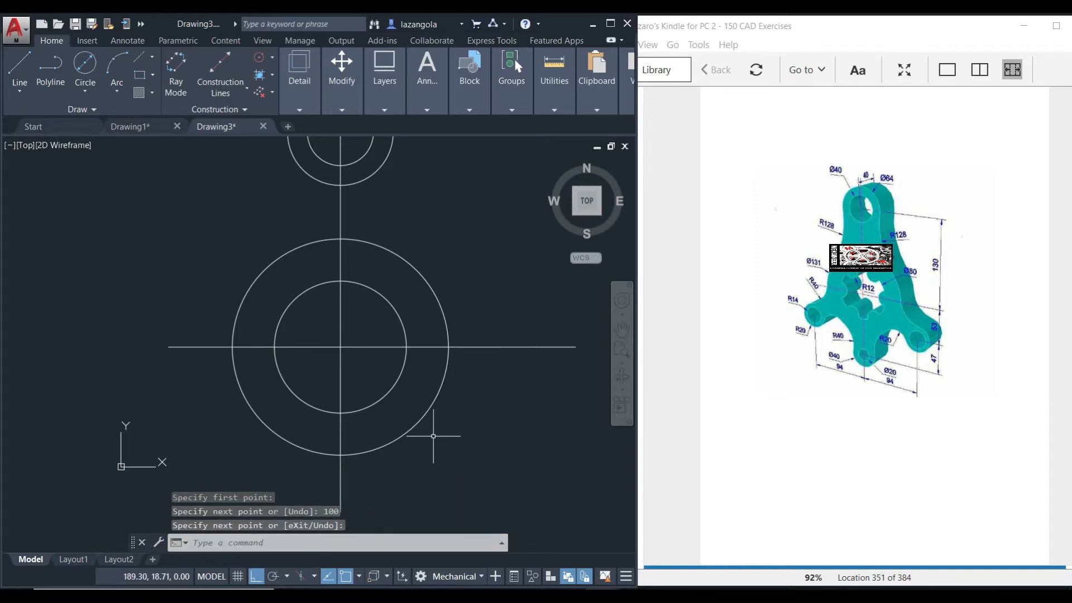
# Step: Draw a circle with diameter 20 centred on the lower end of the 100-unit vertical line
pyautogui.moveTo(479, 447); pyautogui.dragTo(485, 333, button='middle')
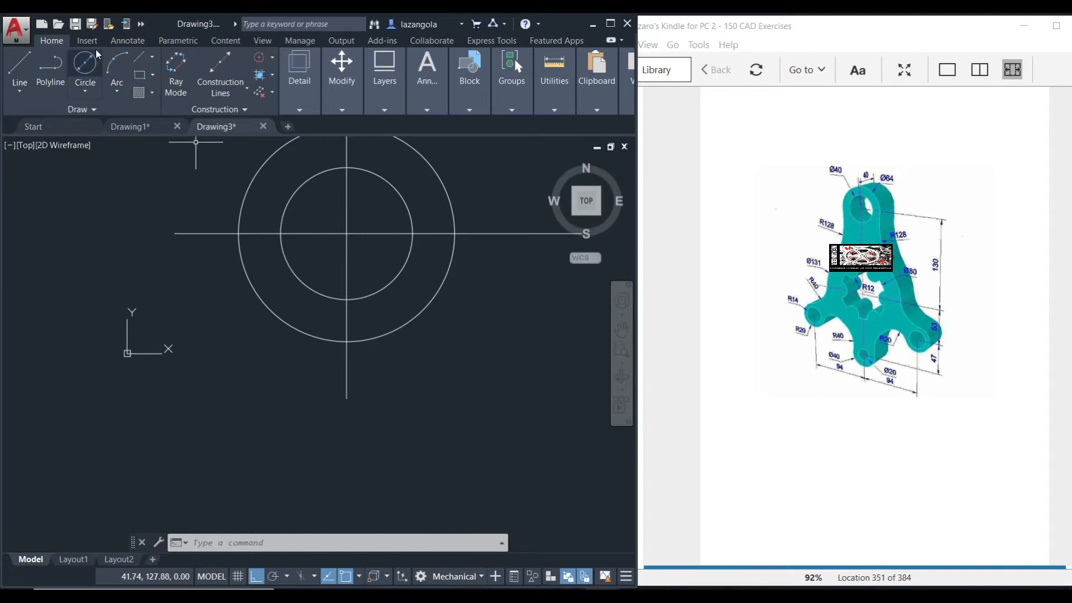
pyautogui.click(85, 63)
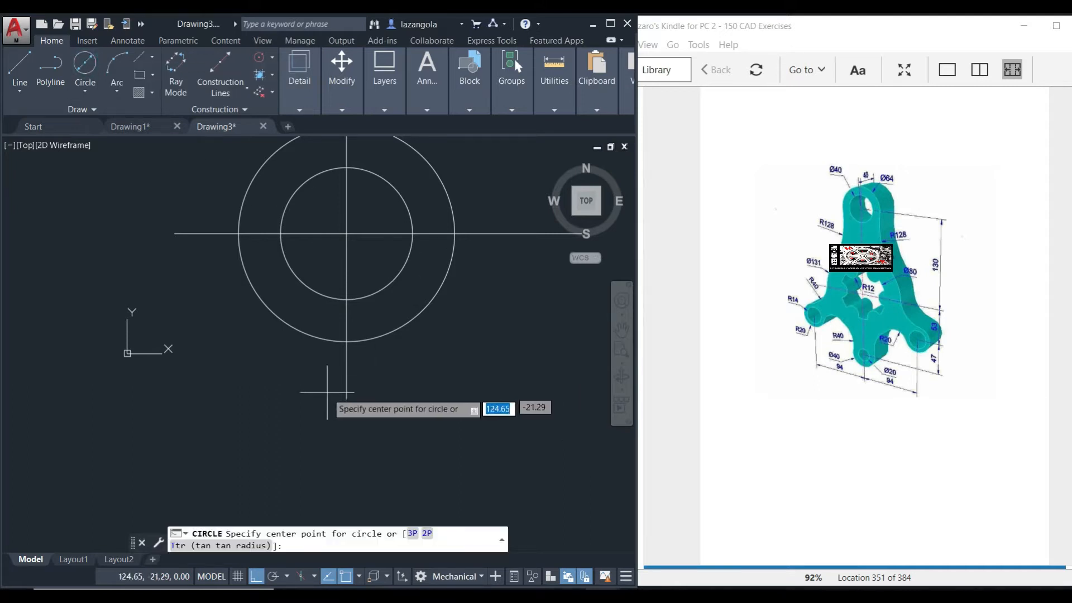
pyautogui.click(347, 397)
pyautogui.write('d')
pyautogui.press('Return')
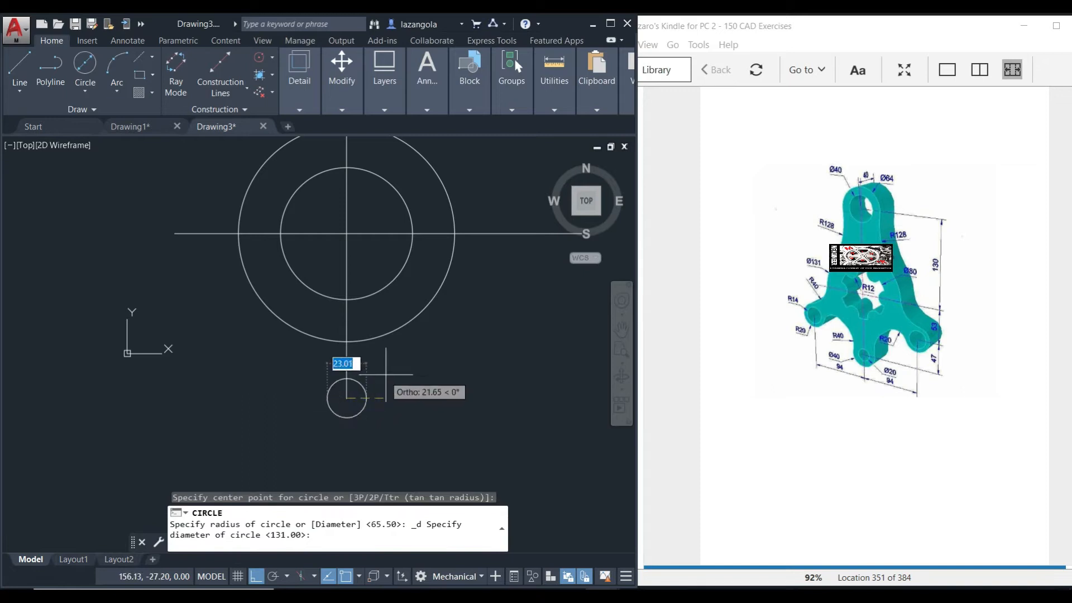
pyautogui.write('20')
pyautogui.press('Return')
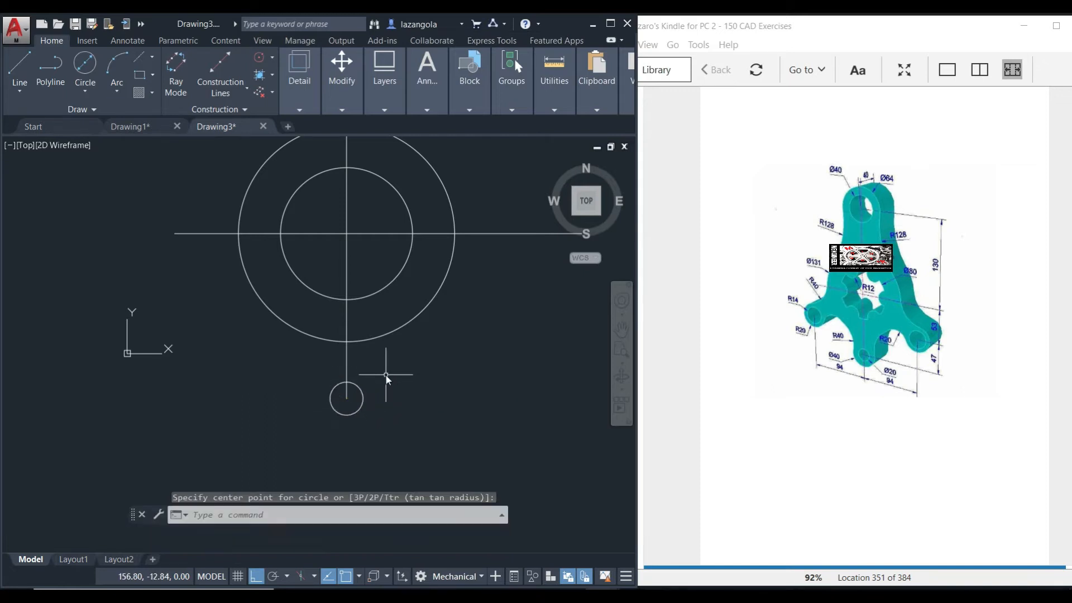
# Step: Draw a circle with diameter 40 concentric with the 20-diameter circle at the lower end of the vertical line
pyautogui.click(85, 65)
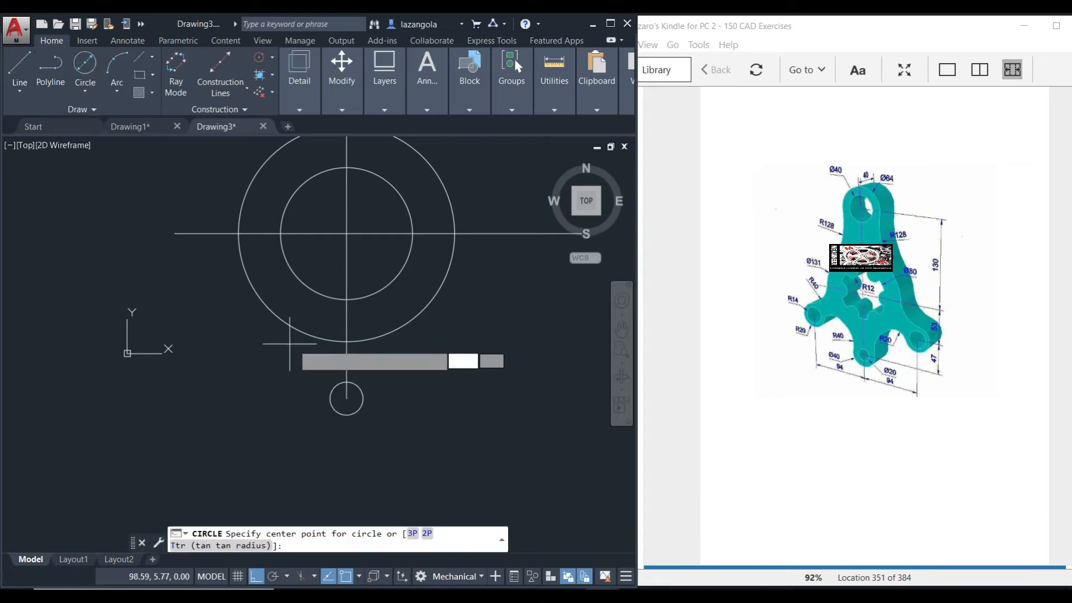
pyautogui.click(353, 395)
pyautogui.write('d')
pyautogui.press('Return')
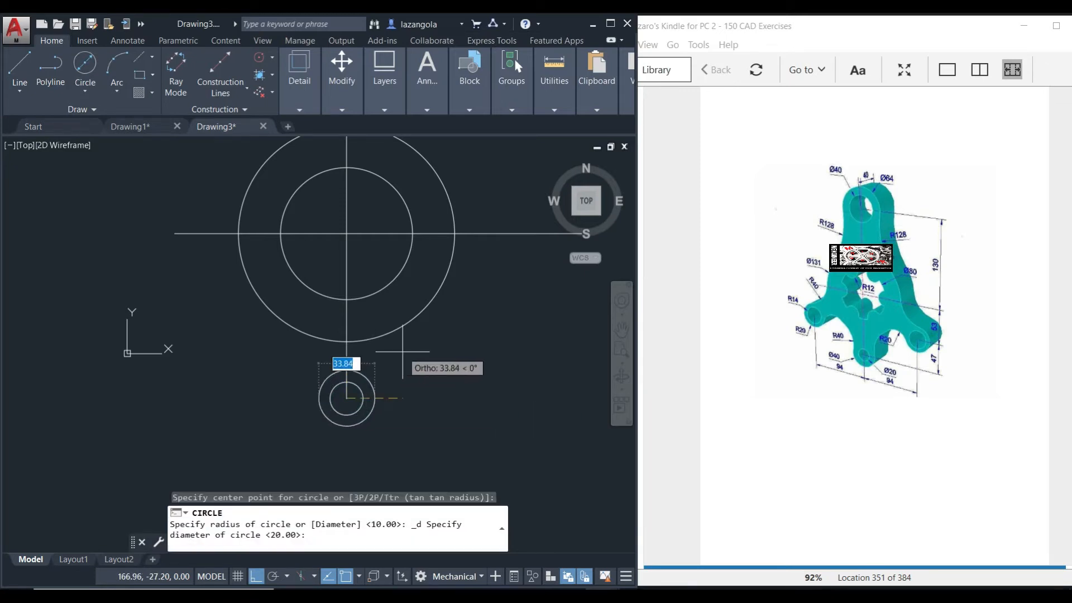
pyautogui.write('40')
pyautogui.press('Return')
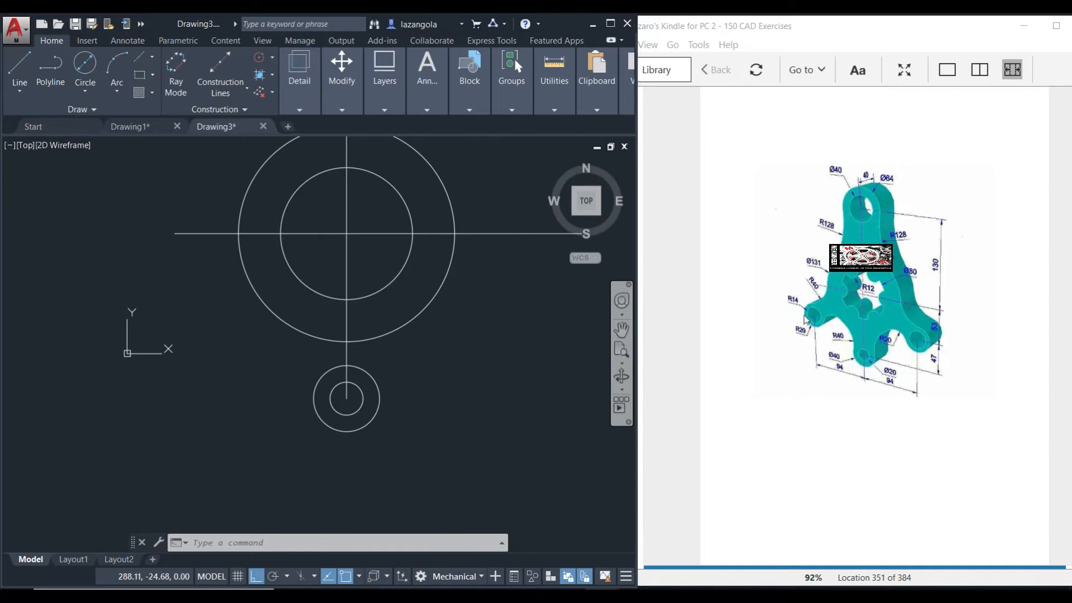
pyautogui.click(85, 92)
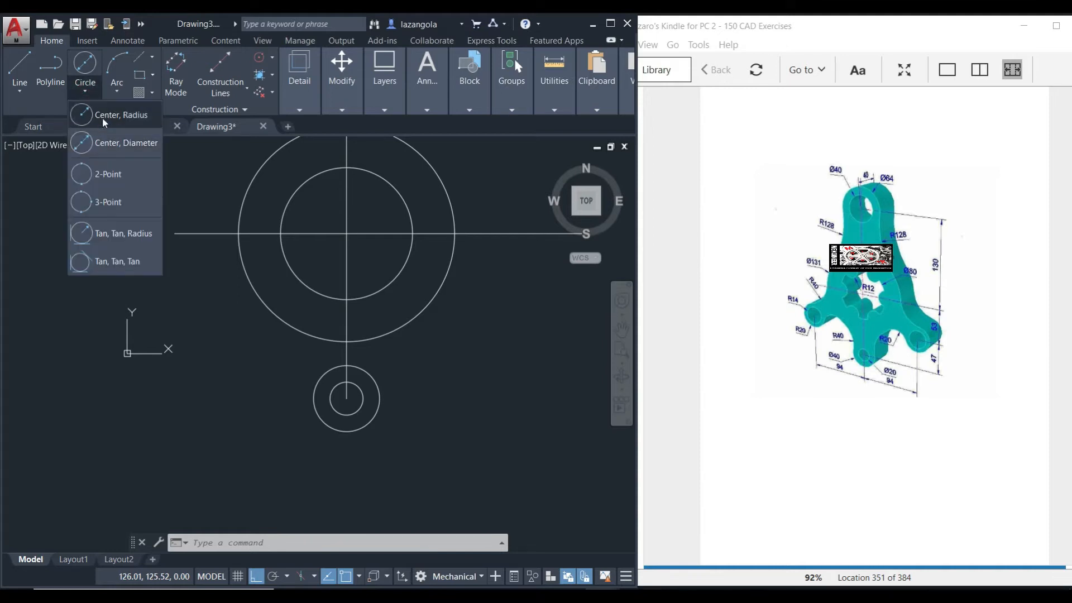
pyautogui.click(103, 117)
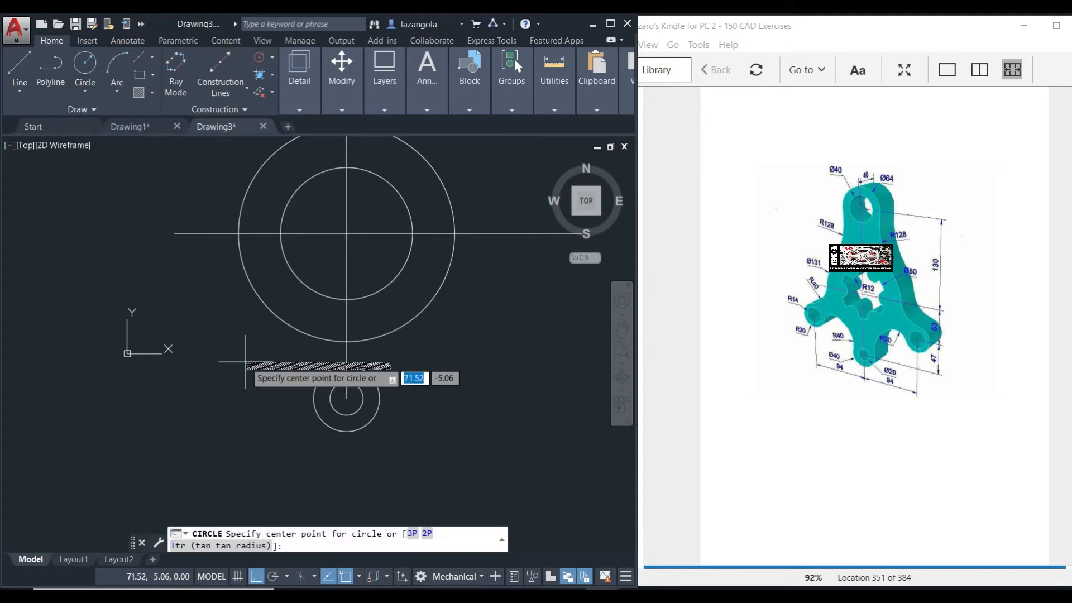
pyautogui.press('Escape')
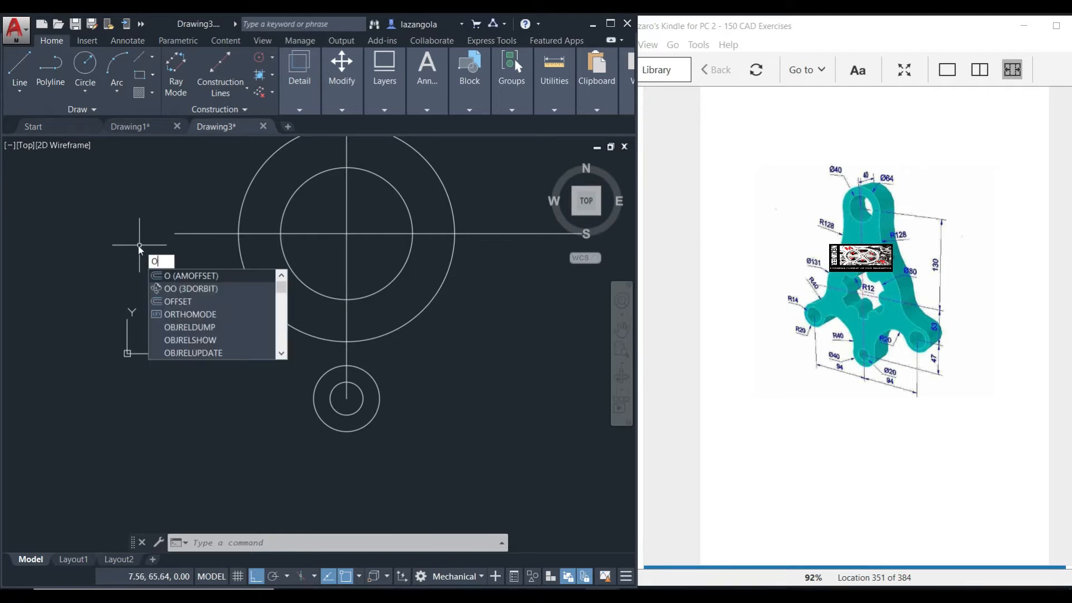
# Step: Offset the horizontal centre line 53 units downward
pyautogui.write('ff')
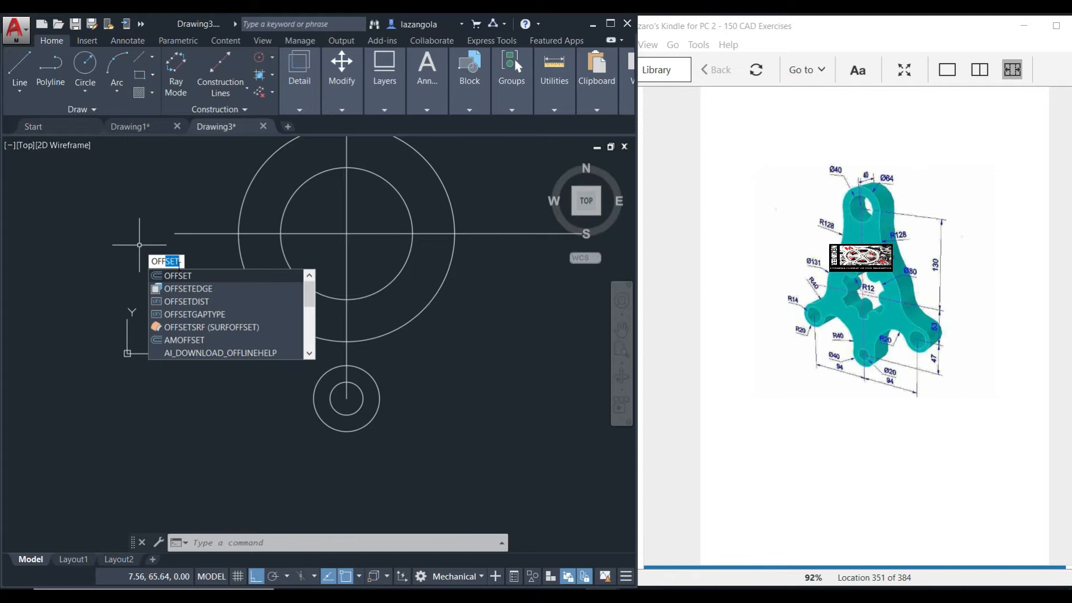
pyautogui.click(188, 274)
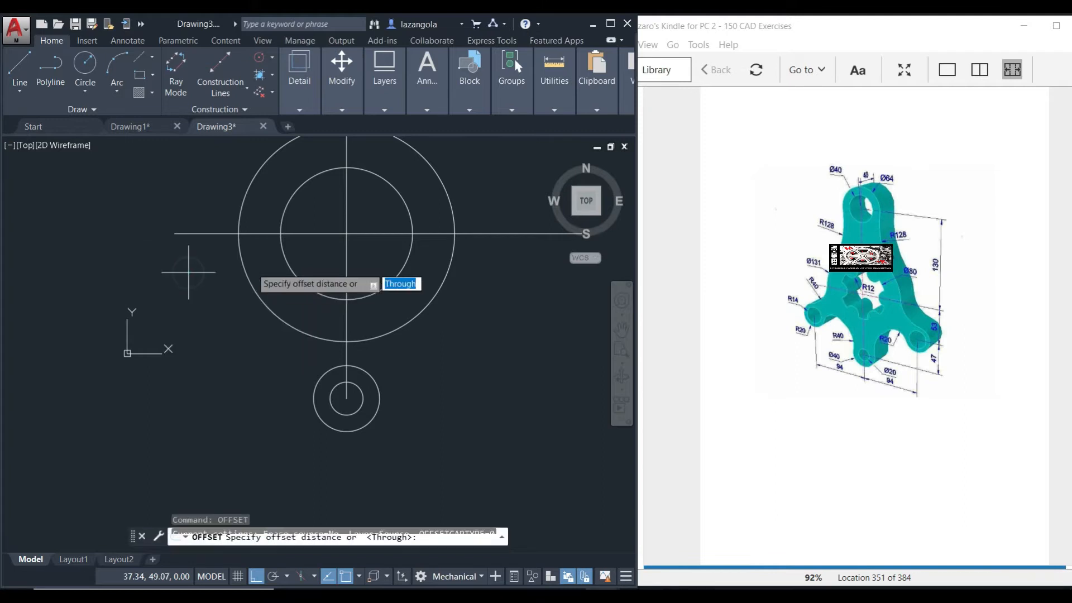
pyautogui.click(342, 111)
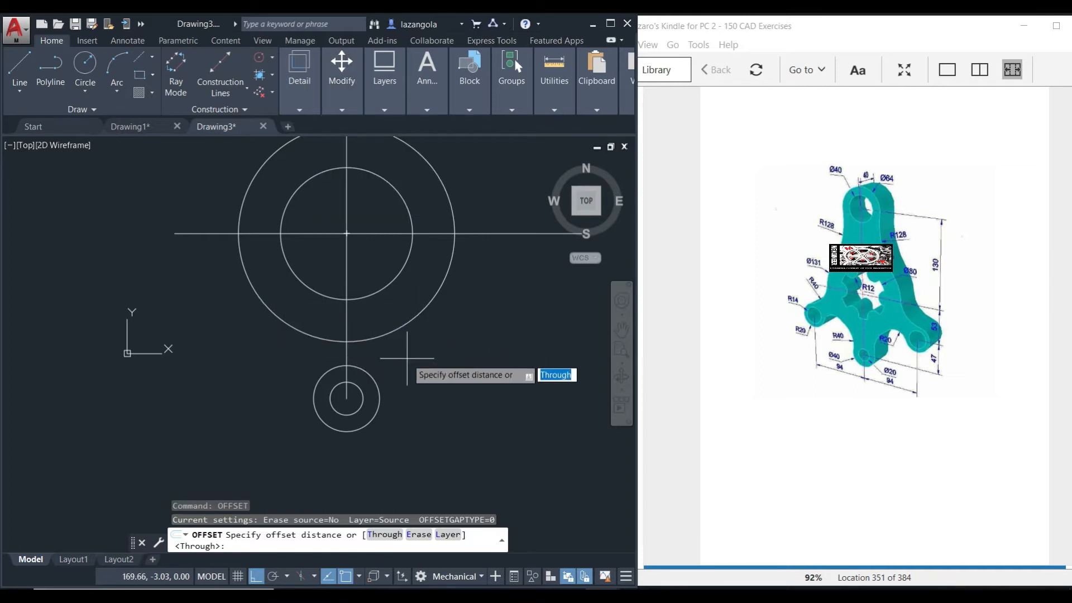
pyautogui.write('53')
pyautogui.press('Return')
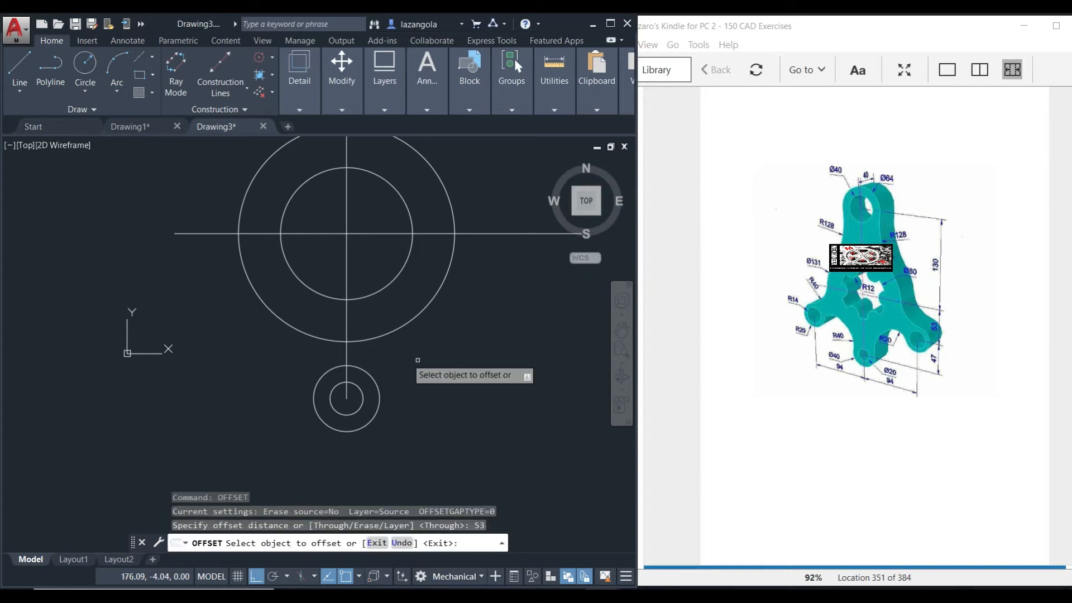
pyautogui.click(472, 234)
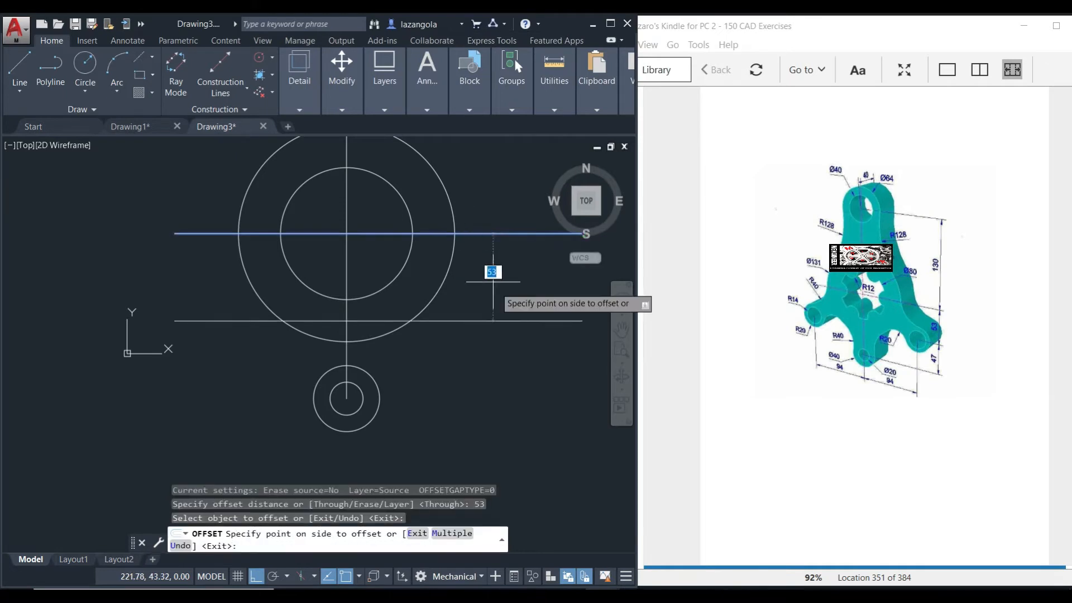
pyautogui.click(506, 335)
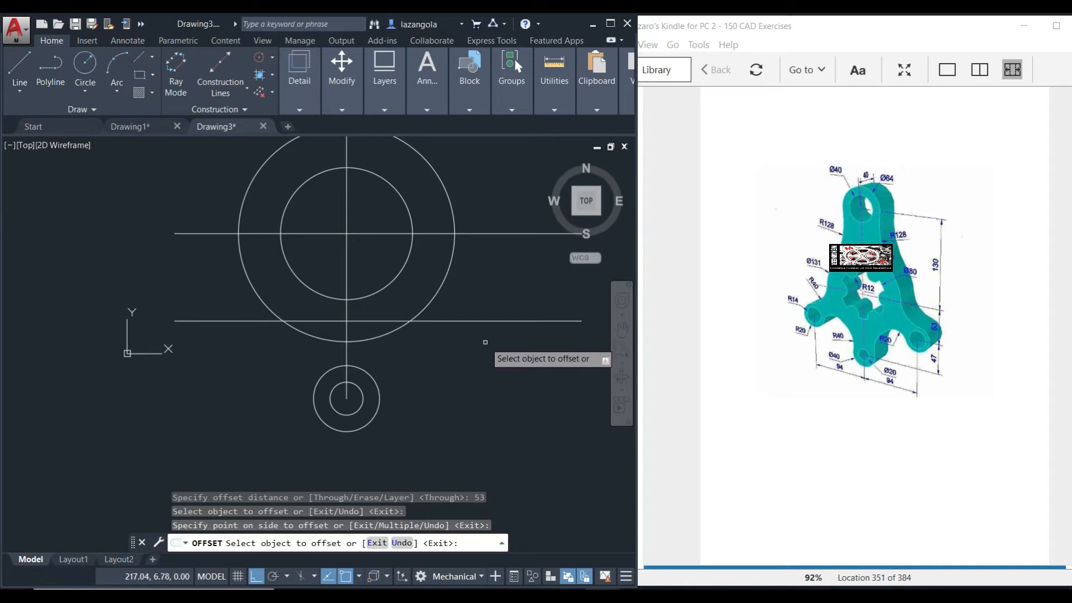
pyautogui.press('Return')
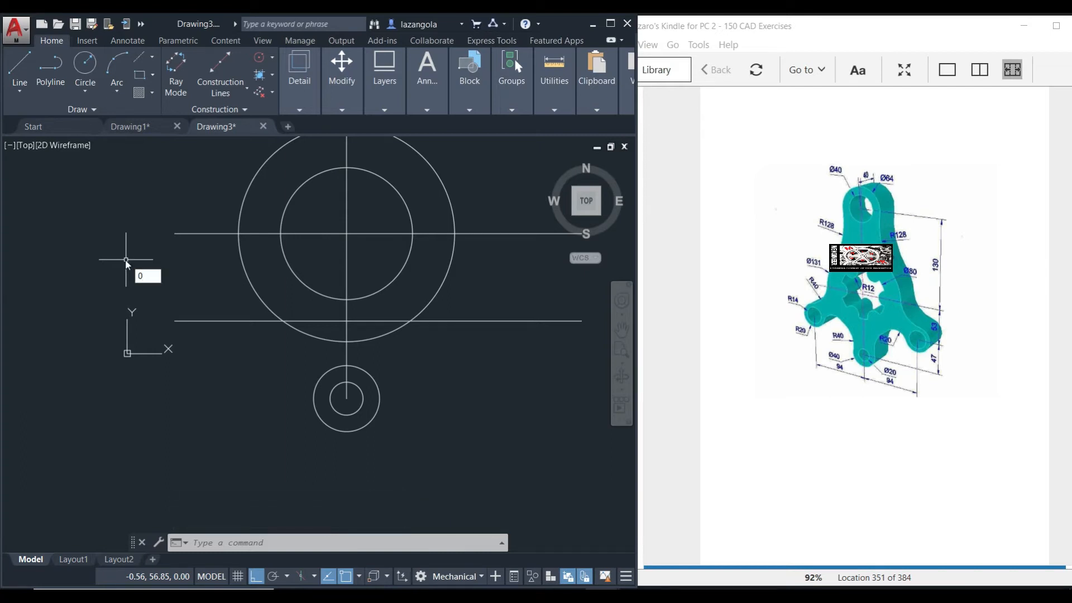
# Step: Offset the lower vertical centre line 94 units to both its right and left sides
pyautogui.press('Escape')
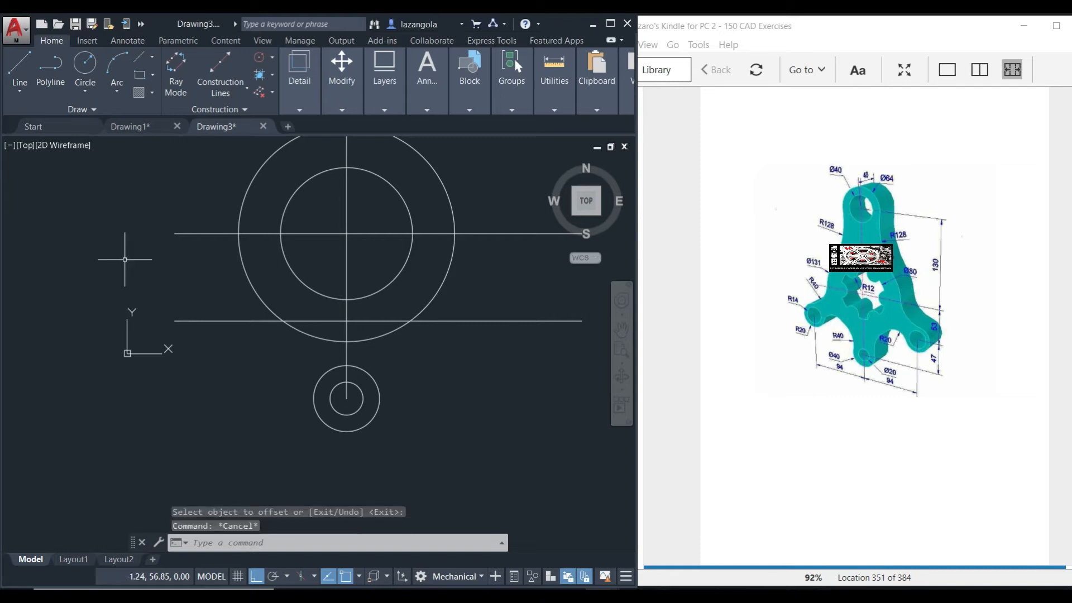
pyautogui.press('Return')
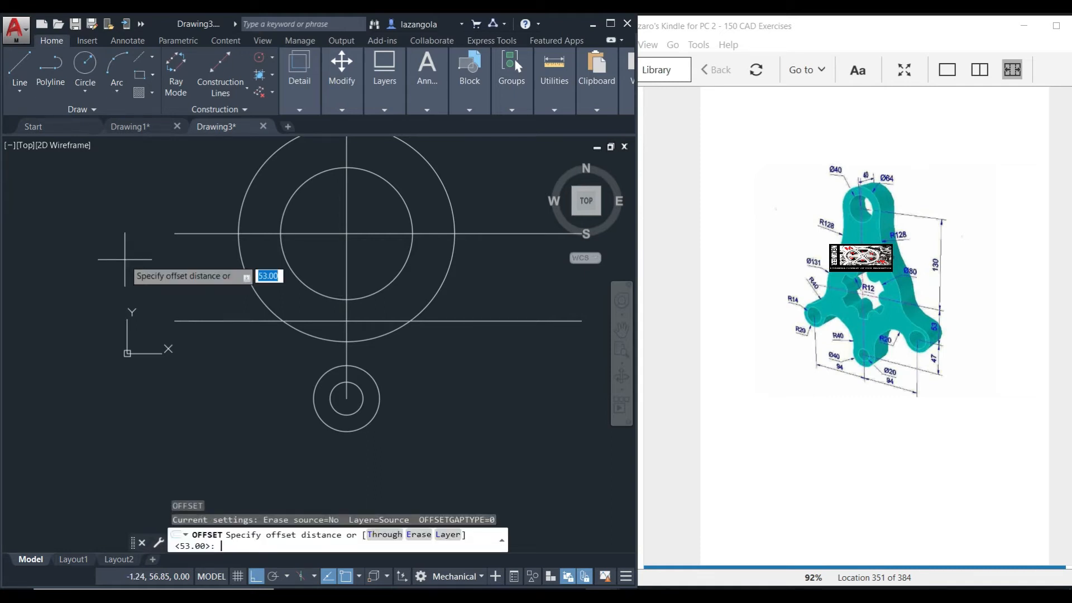
pyautogui.write('94')
pyautogui.press('Return')
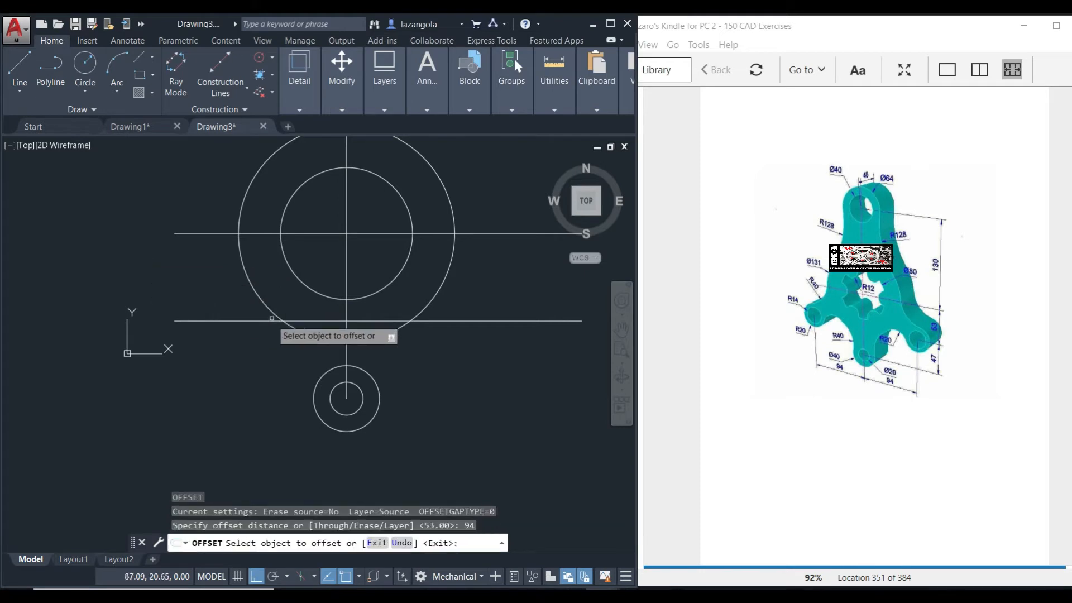
pyautogui.click(346, 360)
pyautogui.click(505, 383)
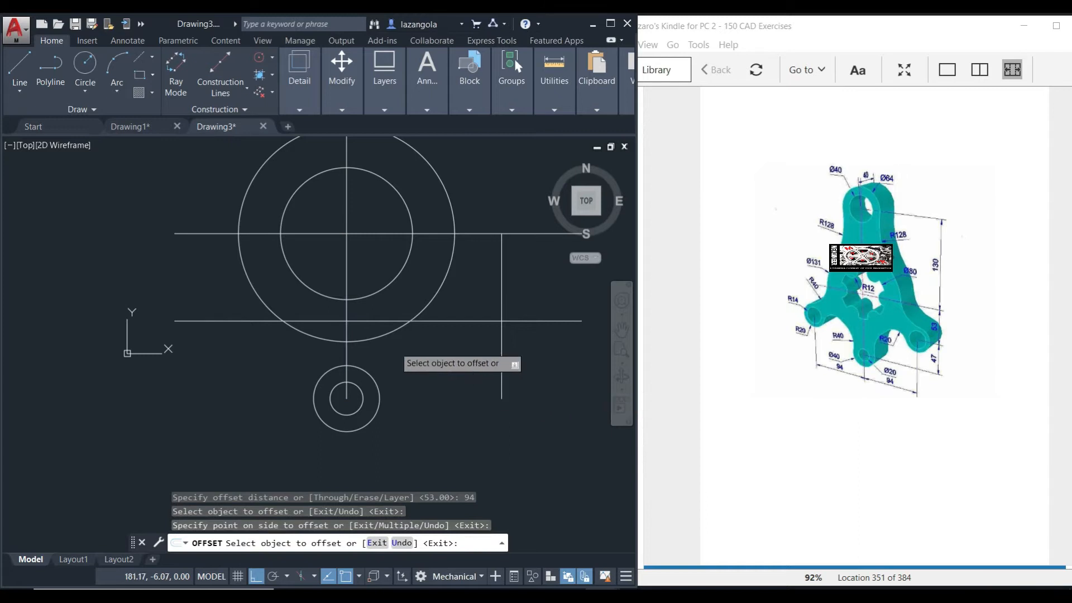
pyautogui.click(346, 357)
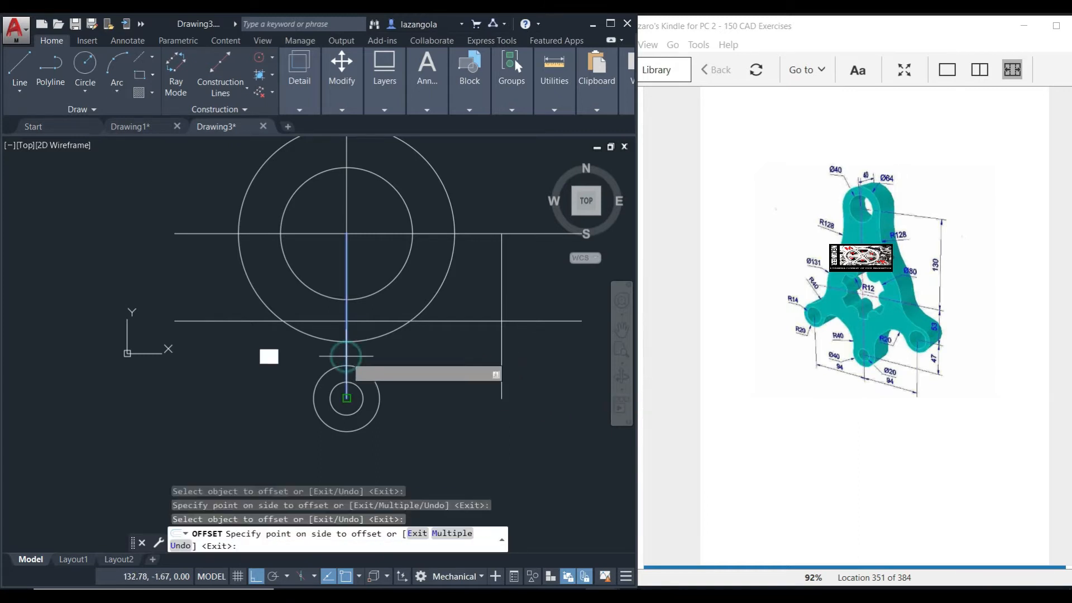
pyautogui.click(225, 353)
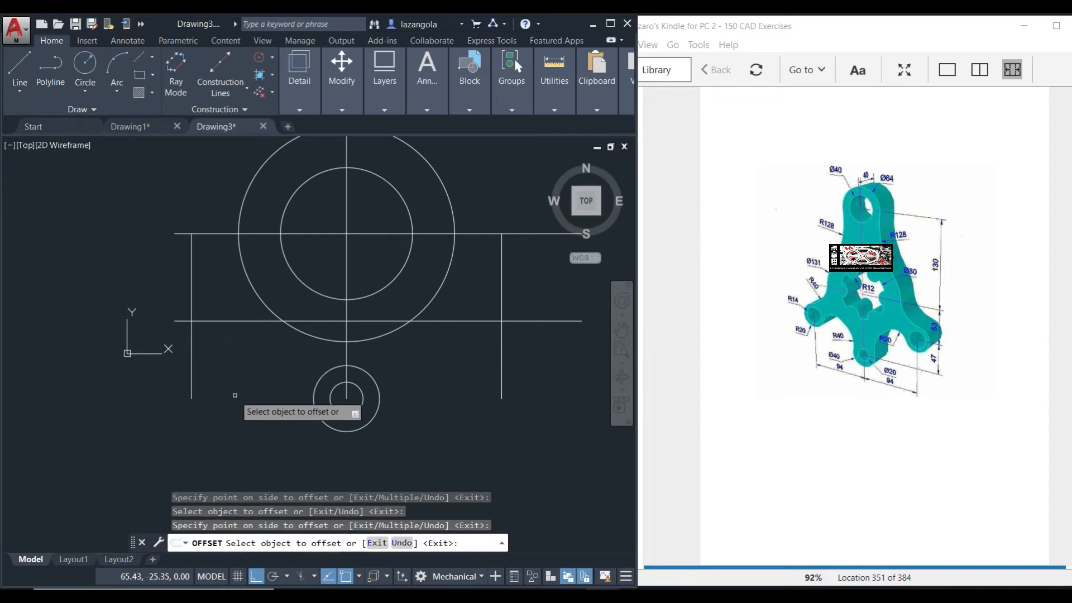
pyautogui.press('Return')
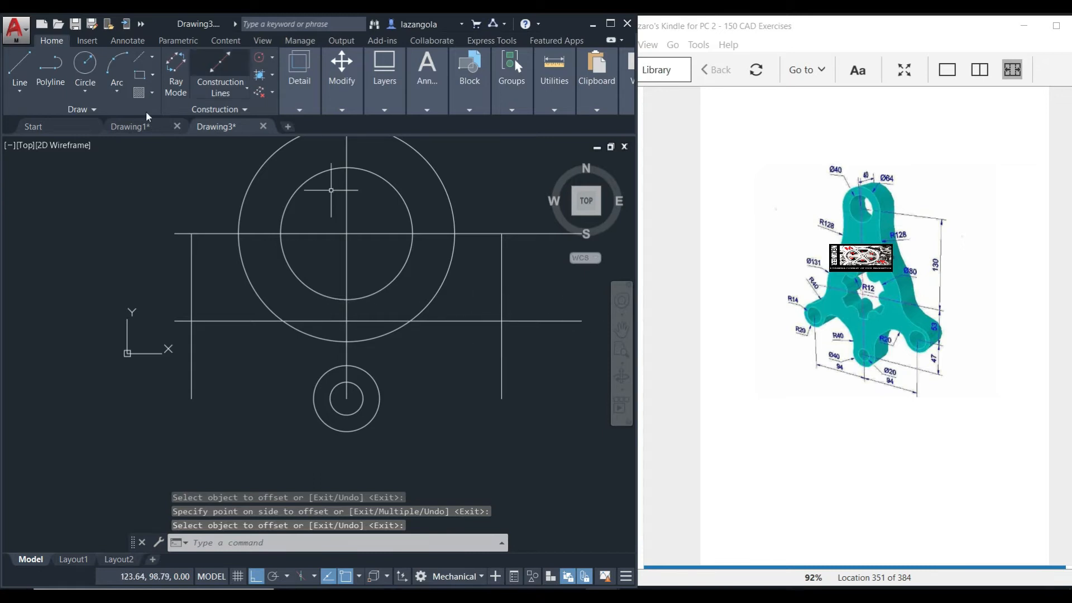
# Step: Draw two circles of radius 14 centred where the lower horizontal line crosses the right and left offset vertical lines
pyautogui.click(89, 68)
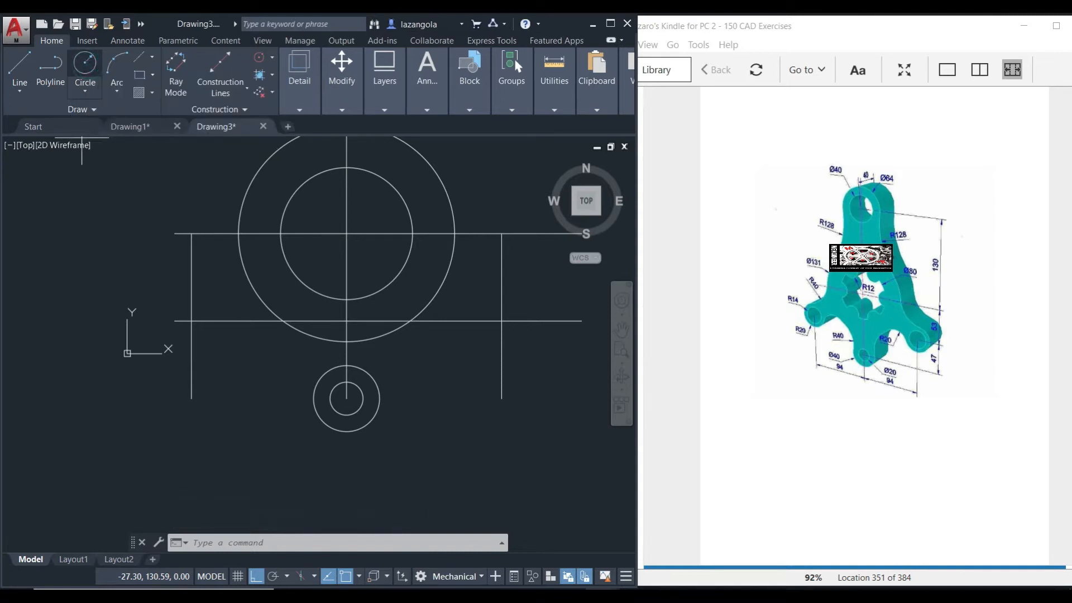
pyautogui.click(502, 321)
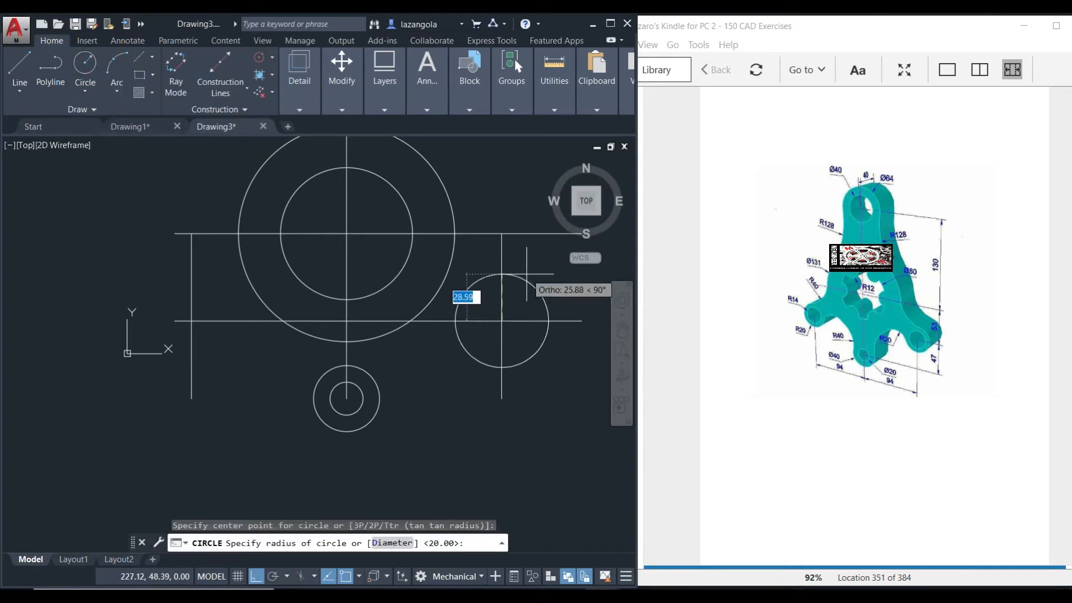
pyautogui.write('14')
pyautogui.press('Return')
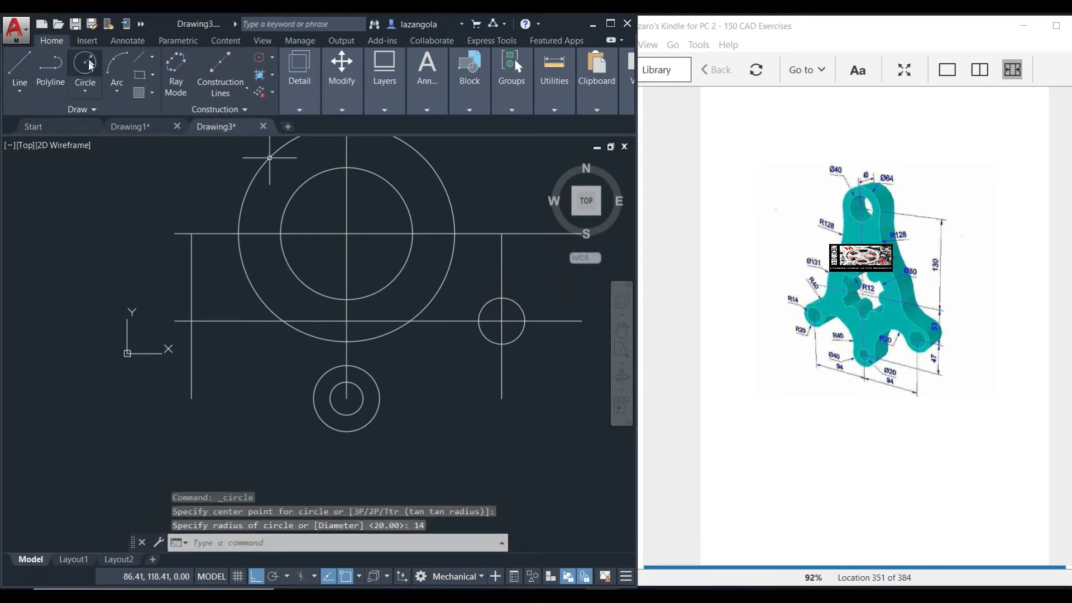
pyautogui.click(191, 320)
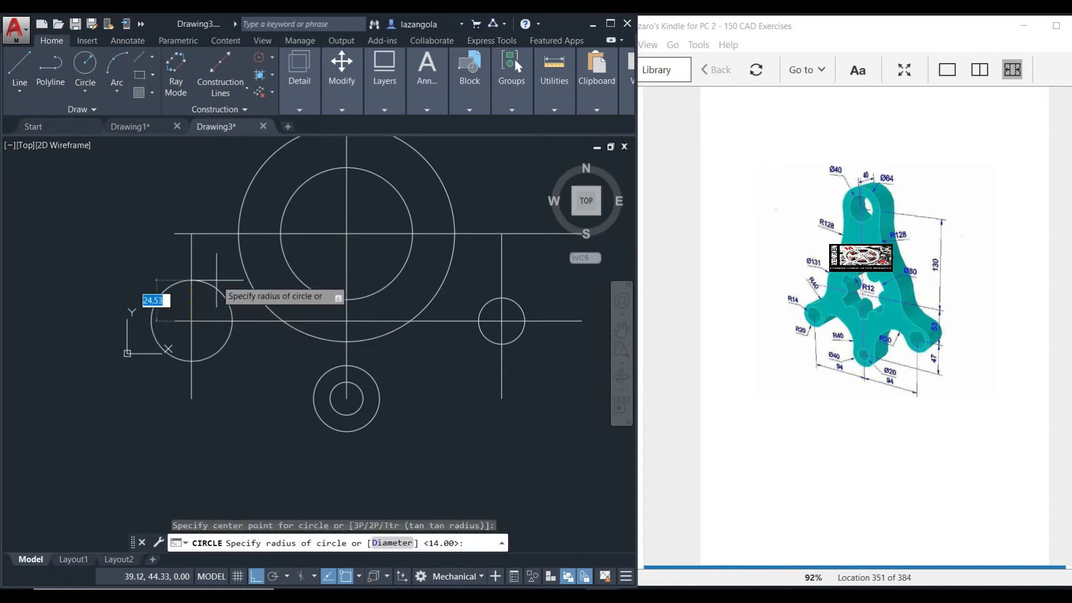
pyautogui.write('1')
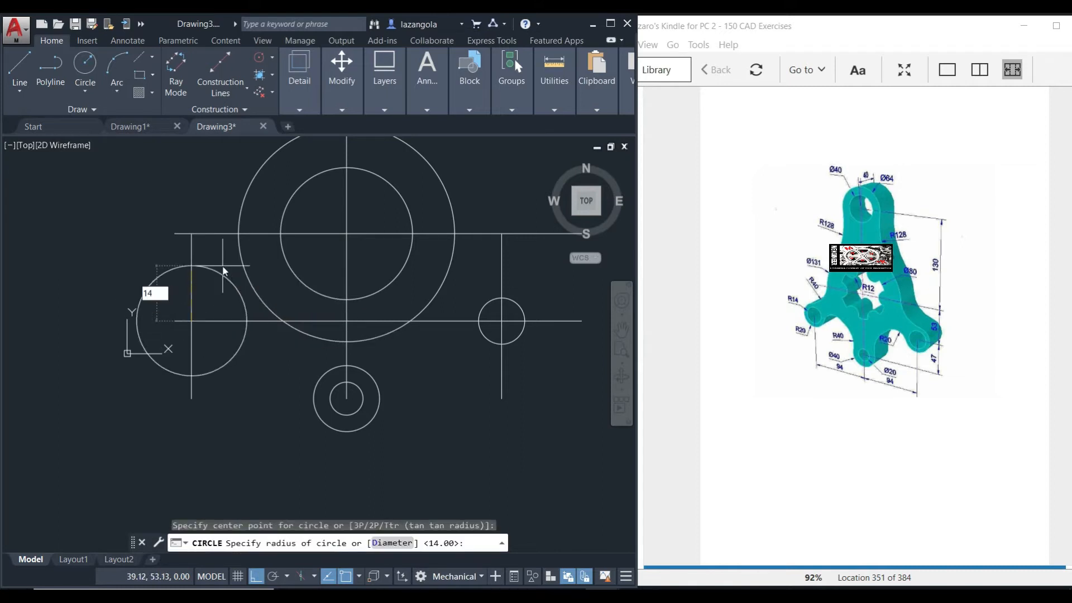
pyautogui.write('4')
pyautogui.press('Return')
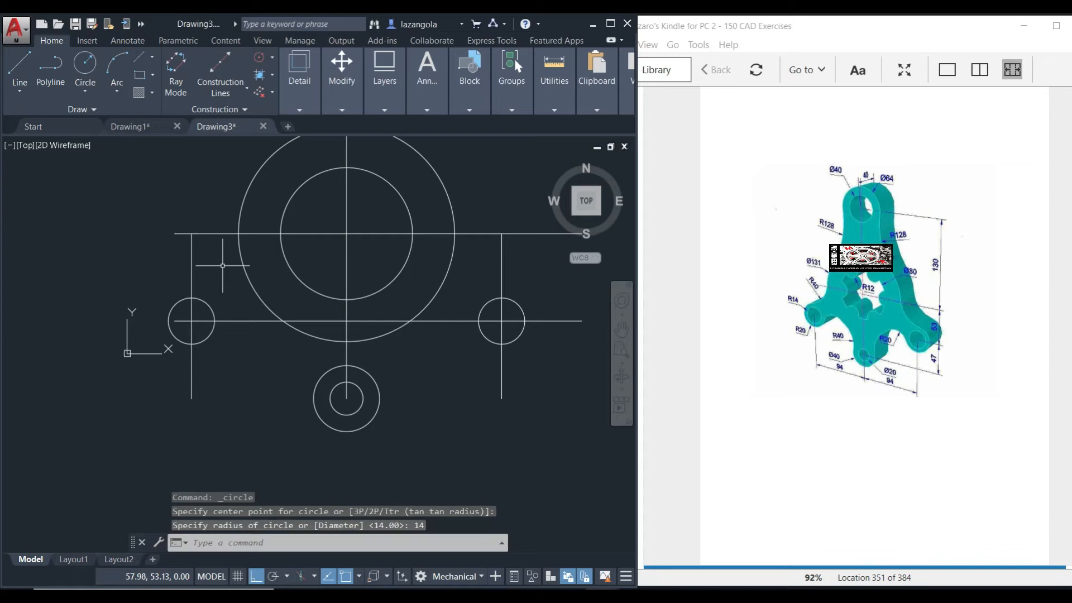
# Step: Draw two circles of radius 20 concentric with the radius-14 circles on the left and right arms
pyautogui.click(85, 68)
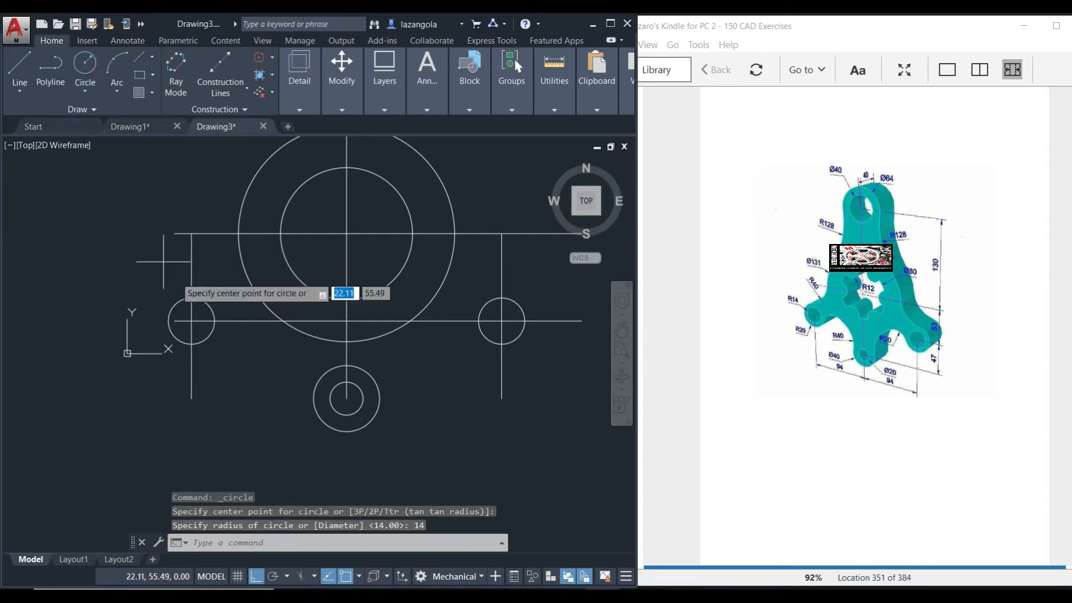
pyautogui.click(191, 321)
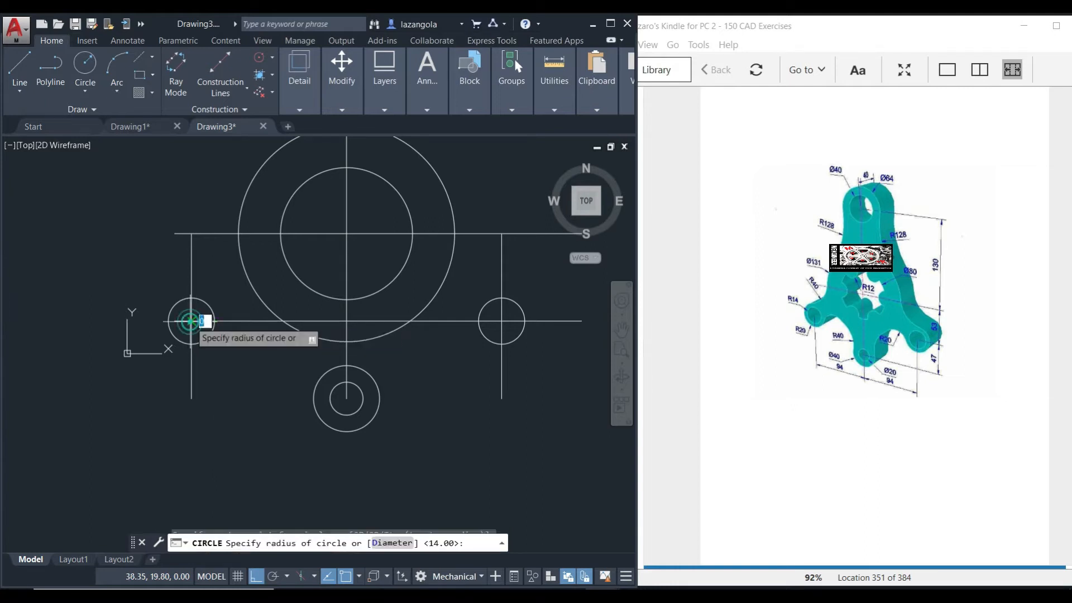
pyautogui.write('20')
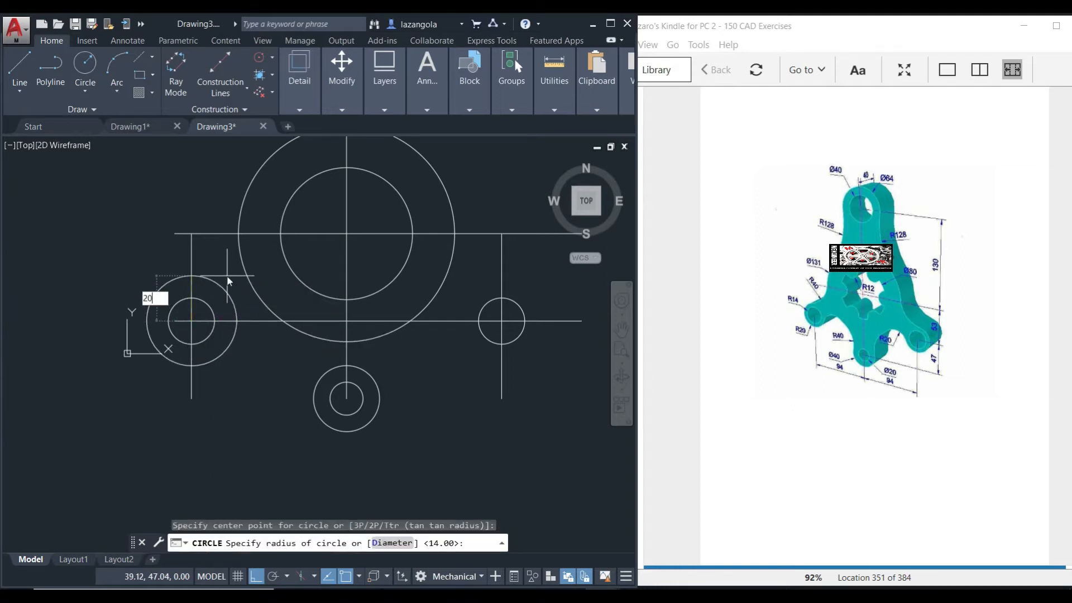
pyautogui.press('Return')
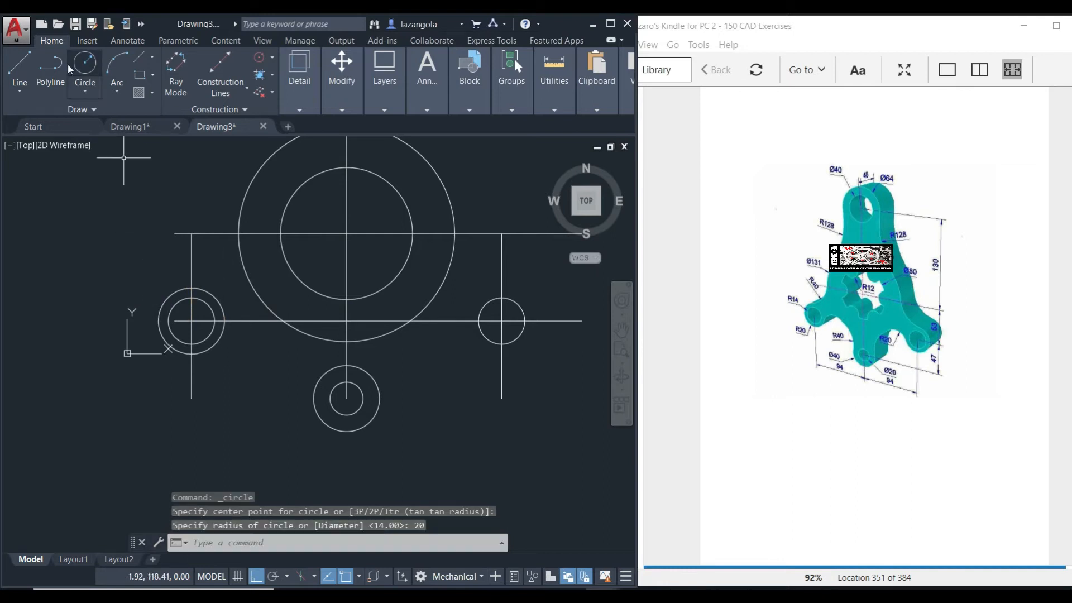
pyautogui.click(85, 62)
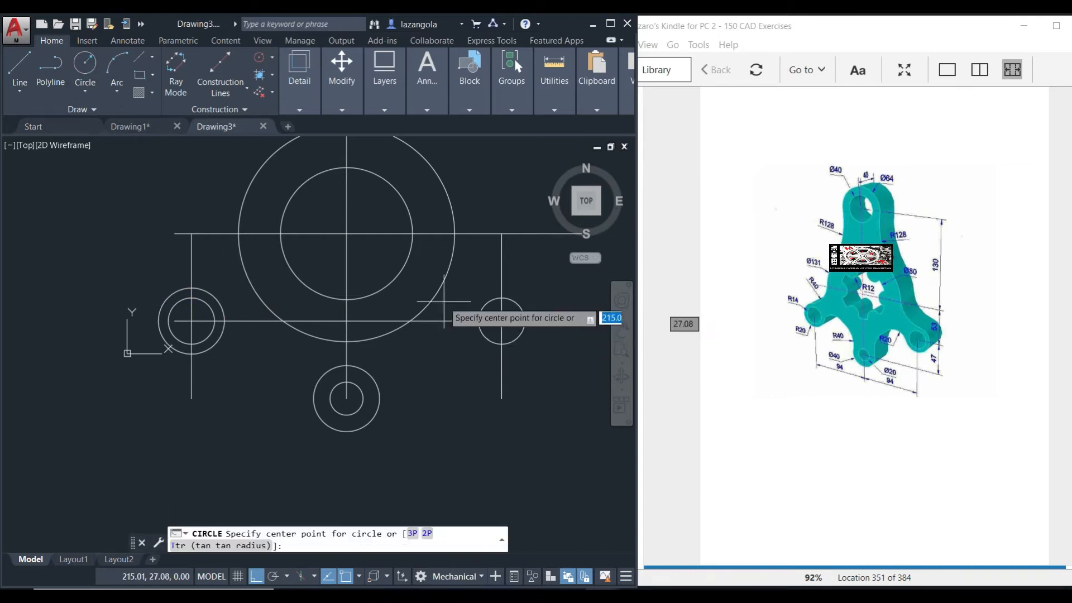
pyautogui.click(502, 321)
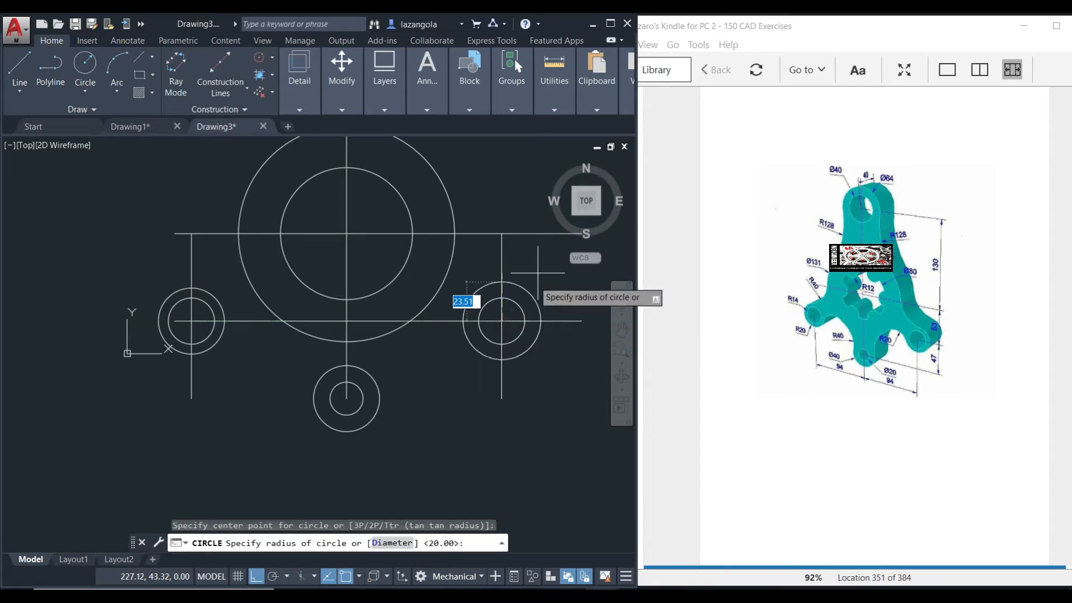
pyautogui.write('20')
pyautogui.press('Return')
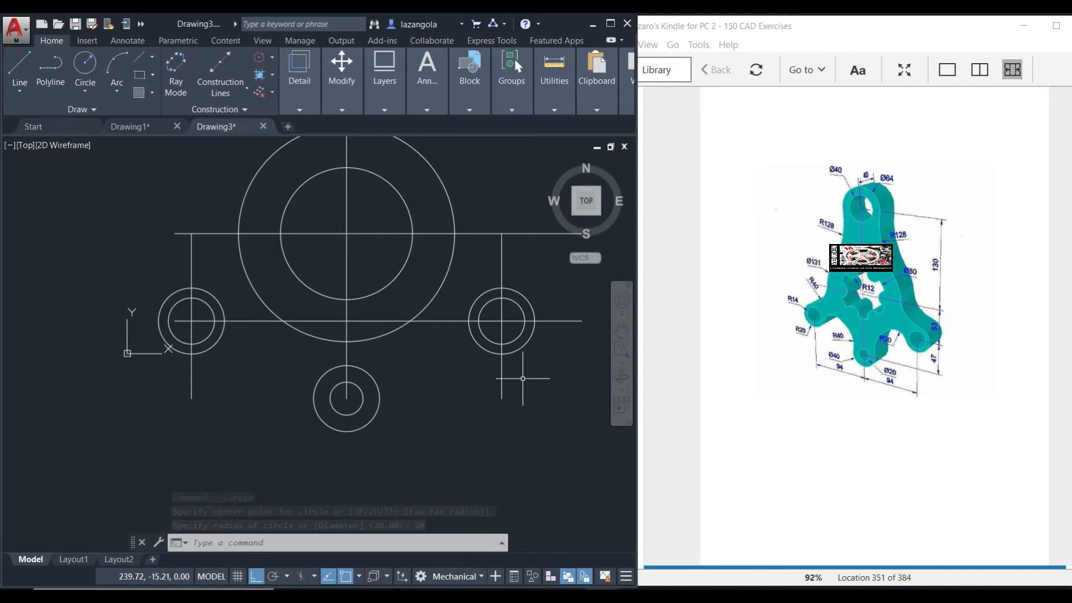
# Step: Delete the lower horizontal construction line and the two offset vertical lines through the side circles
pyautogui.click(451, 321)
pyautogui.press('Delete')
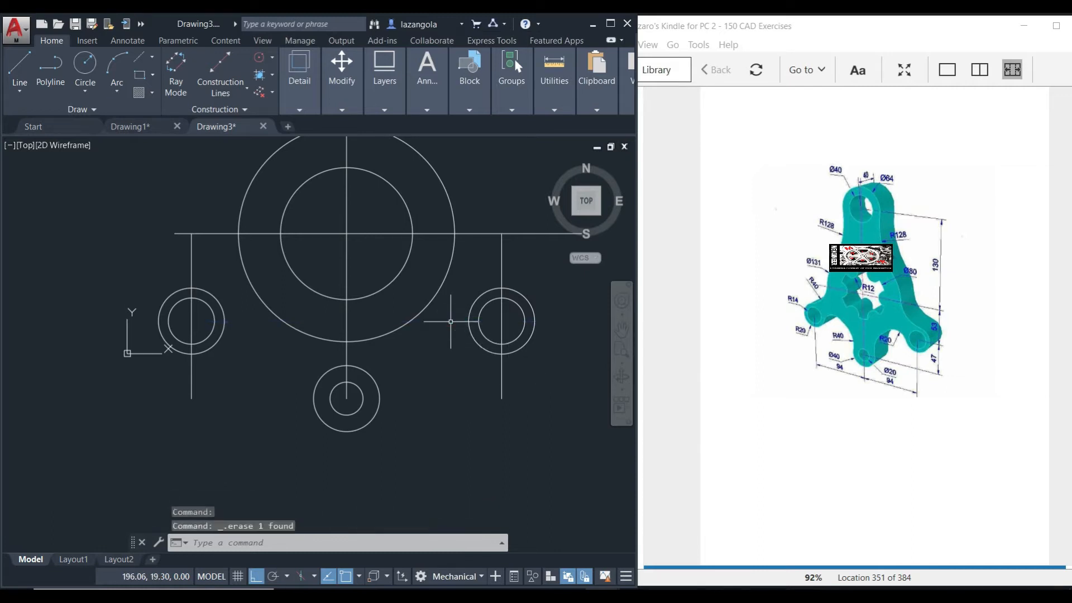
pyautogui.click(500, 257)
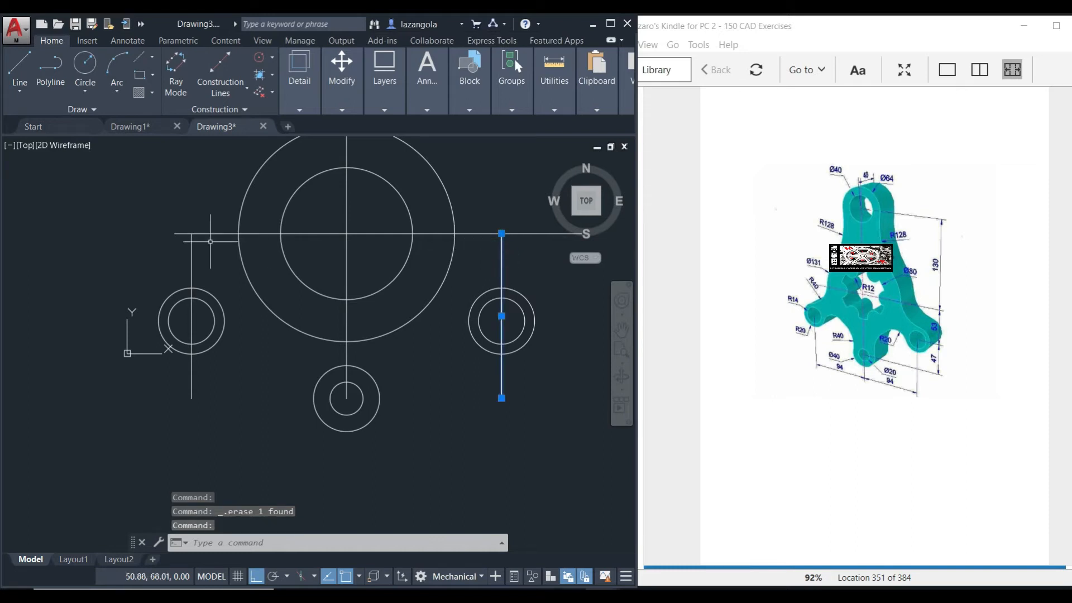
pyautogui.click(193, 256)
pyautogui.press('Delete')
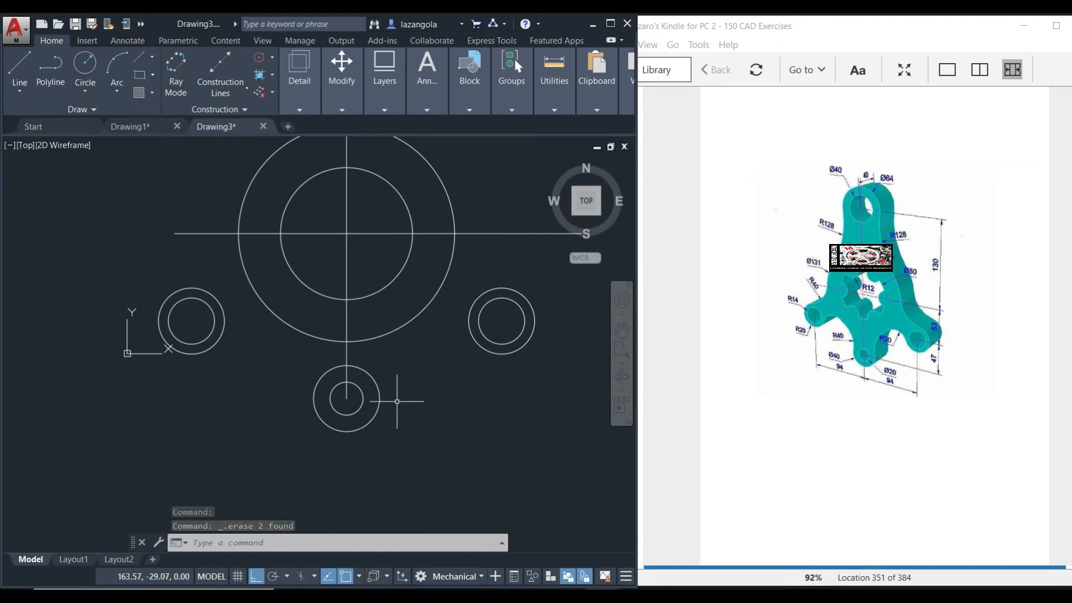
# Step: Draw two radius-40 Tan, Tan, Radius circles, each tangent to the larger central circle and the outer circle of the right or left arm
pyautogui.click(85, 92)
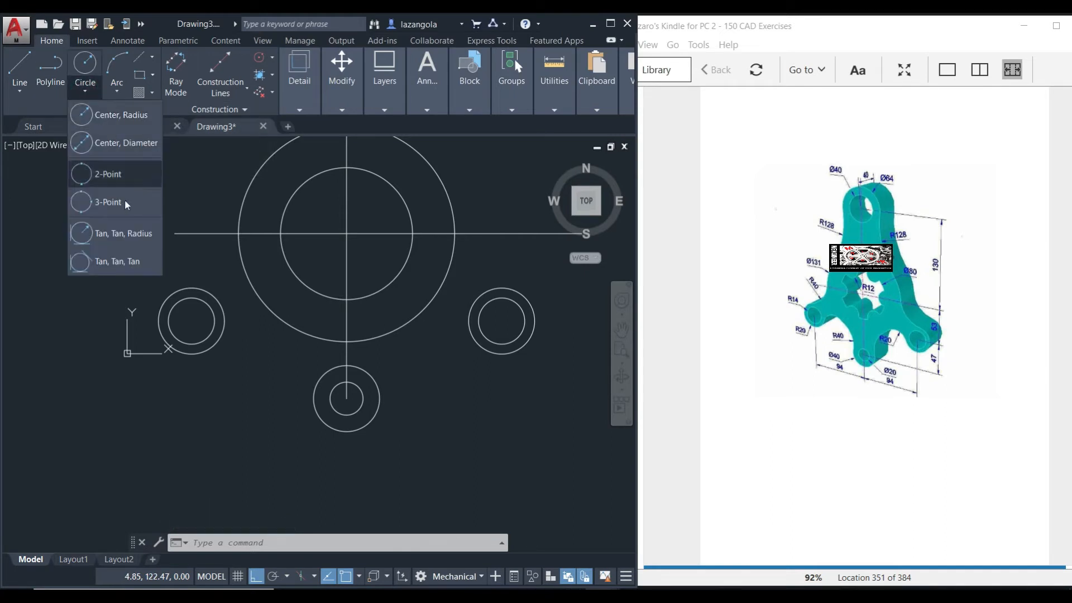
pyautogui.click(122, 232)
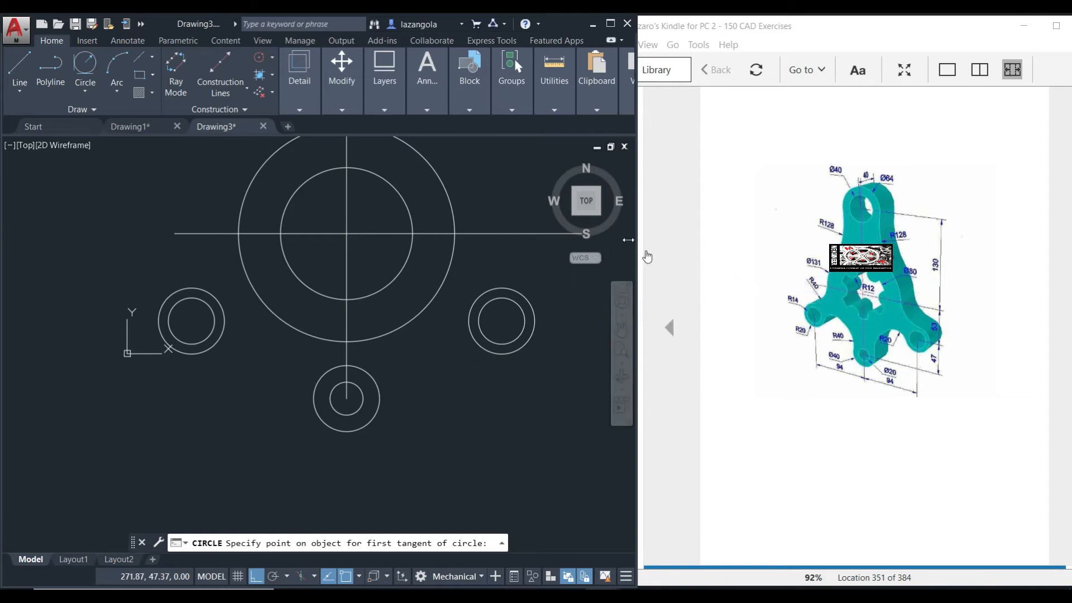
pyautogui.click(450, 267)
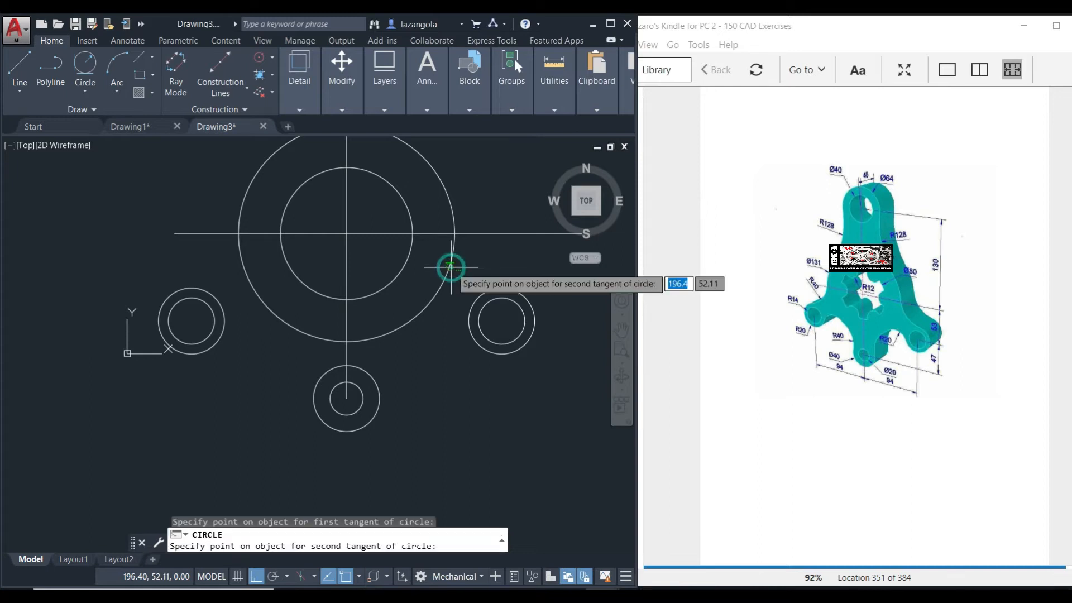
pyautogui.click(505, 288)
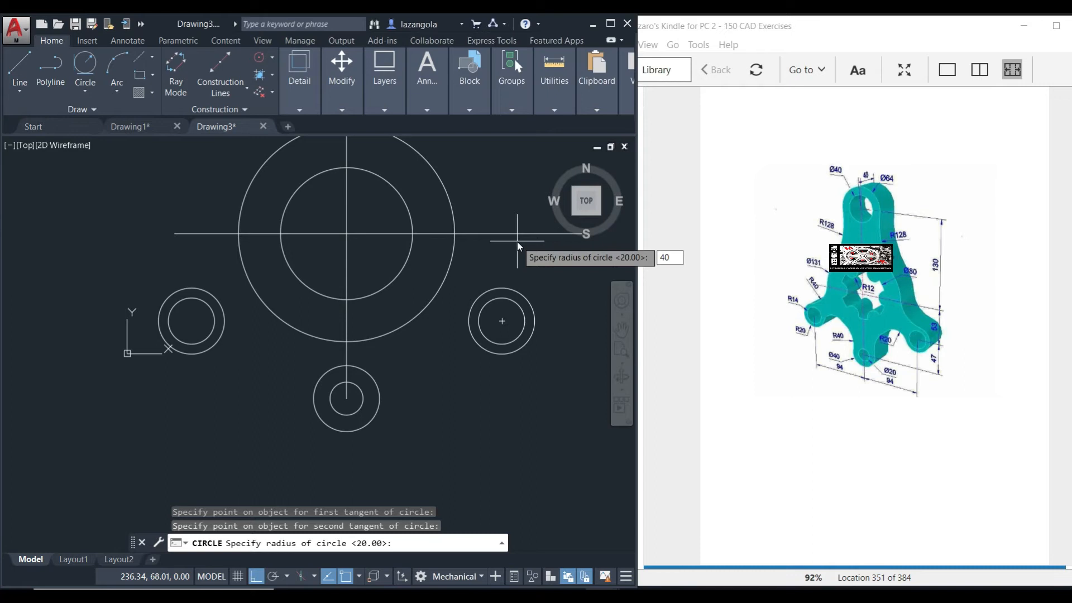
pyautogui.press('Return')
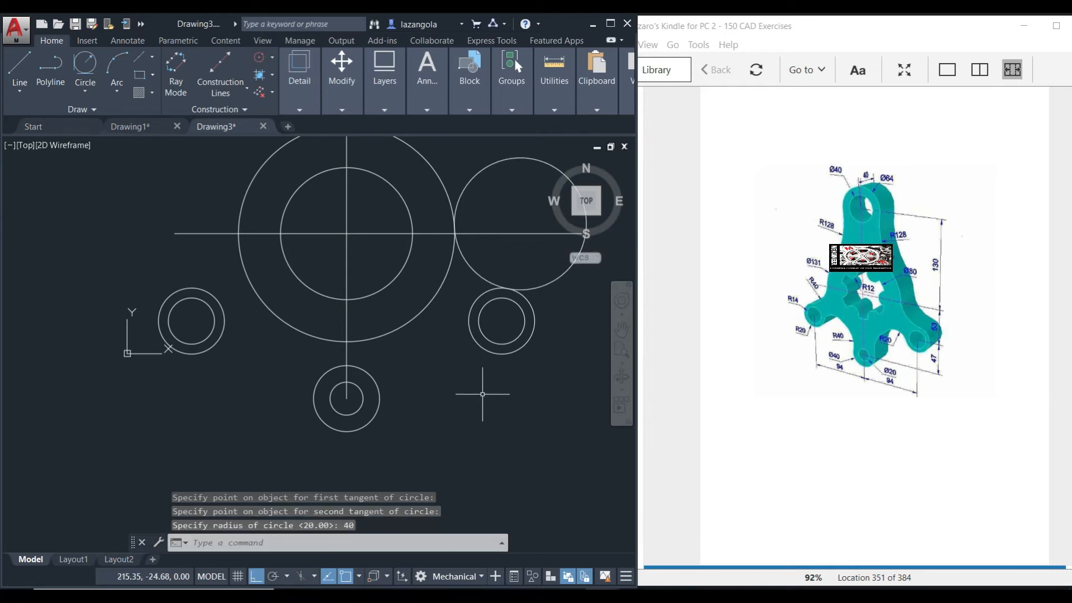
pyautogui.click(86, 63)
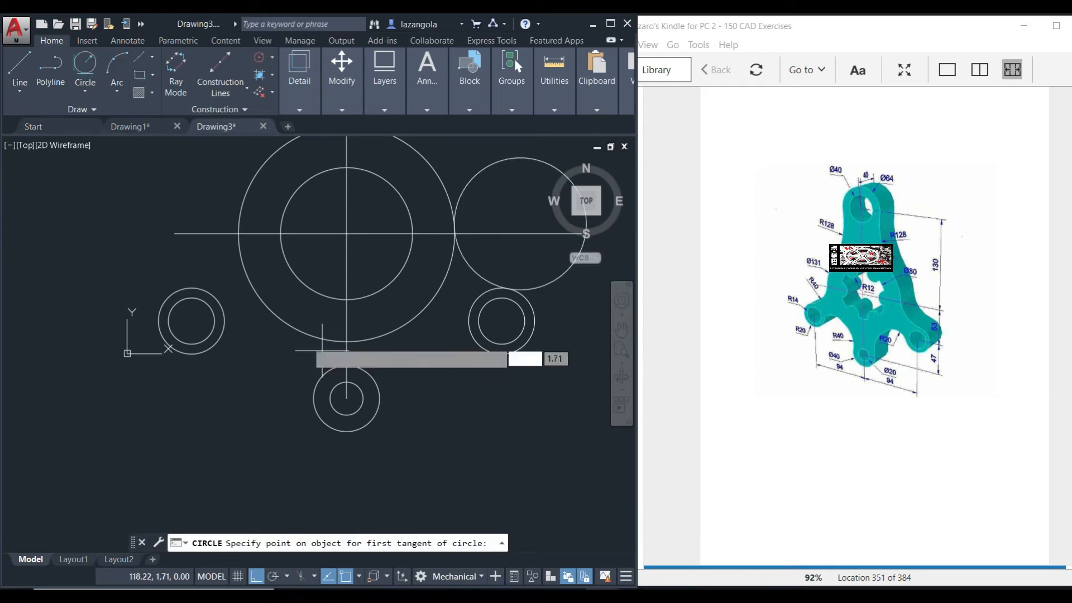
pyautogui.click(241, 250)
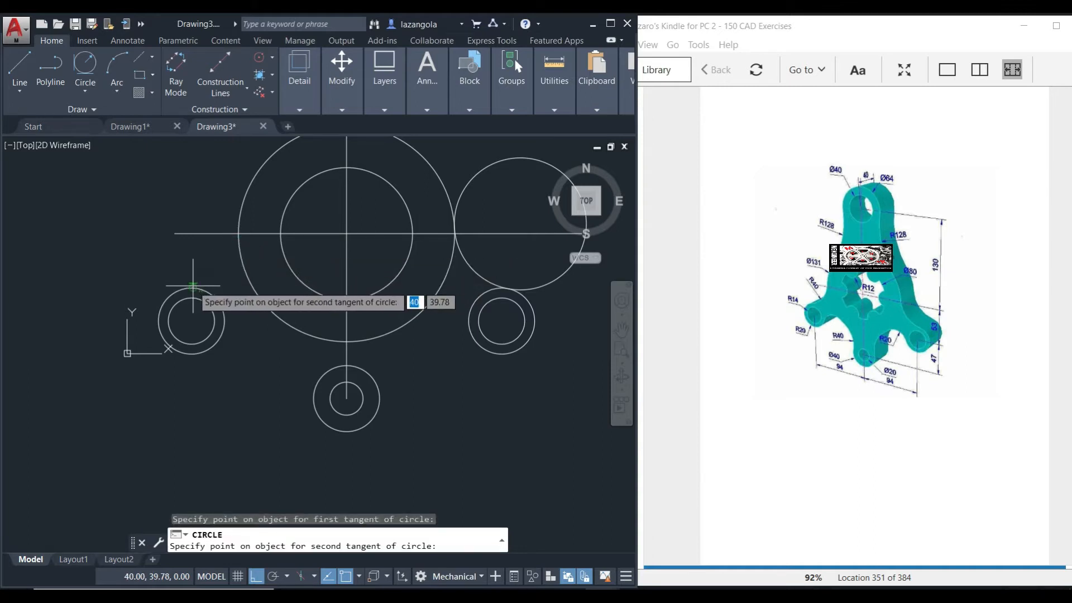
pyautogui.click(178, 296)
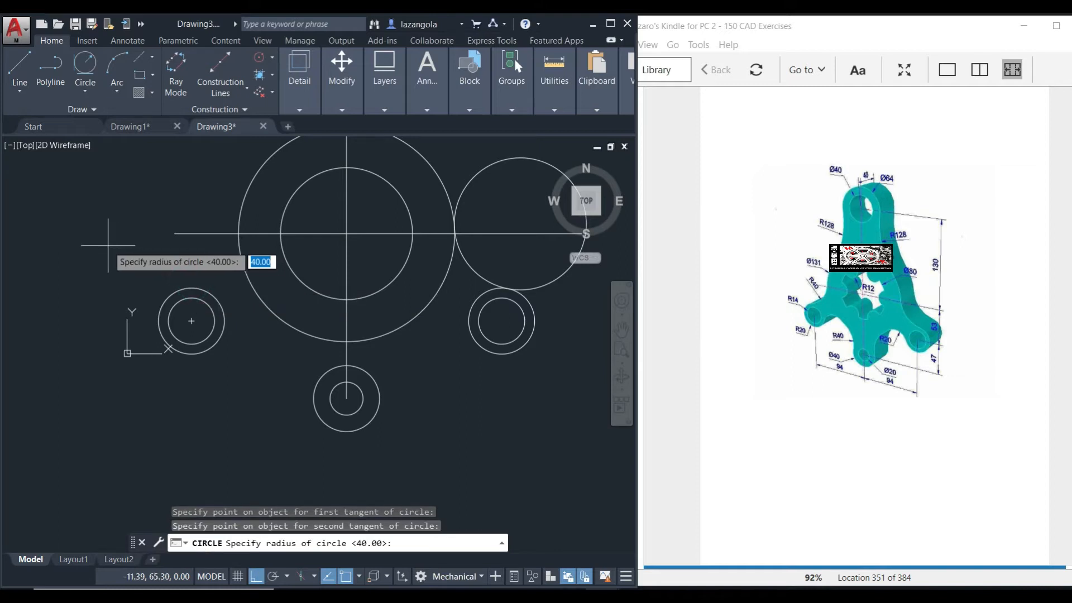
pyautogui.press('Return')
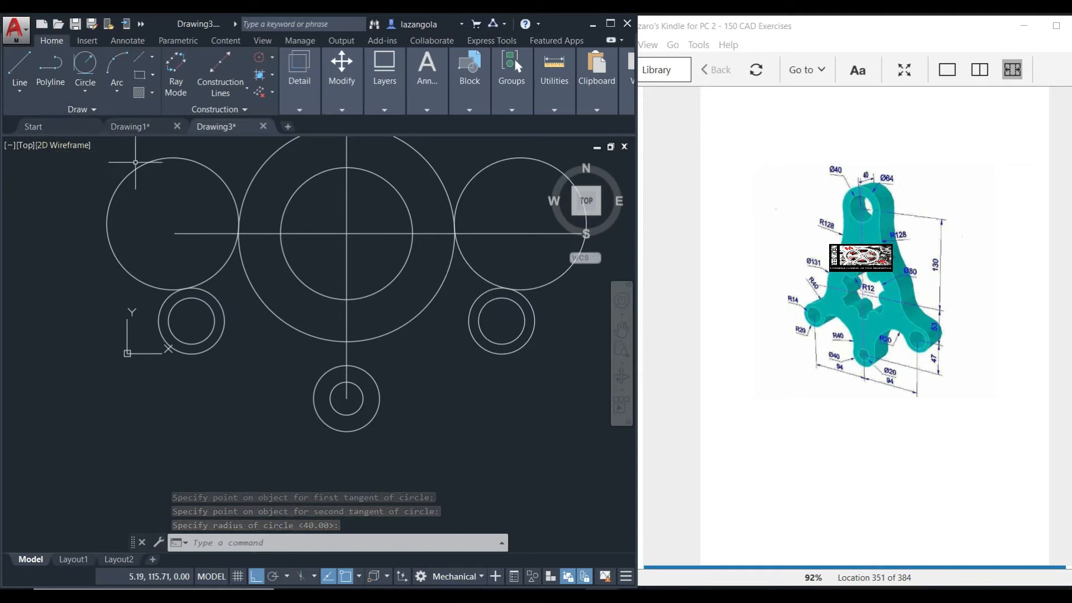
# Step: Trim both radius-40 circles against the larger central circle and the outer arm circles, keeping only the lower connecting arcs
pyautogui.write('TR')
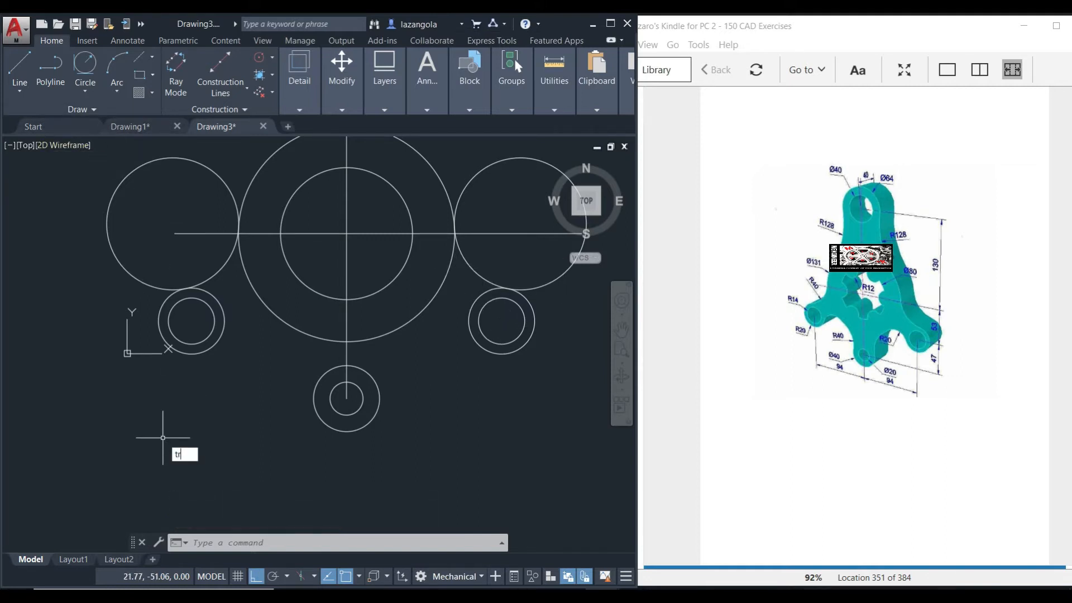
pyautogui.click(214, 469)
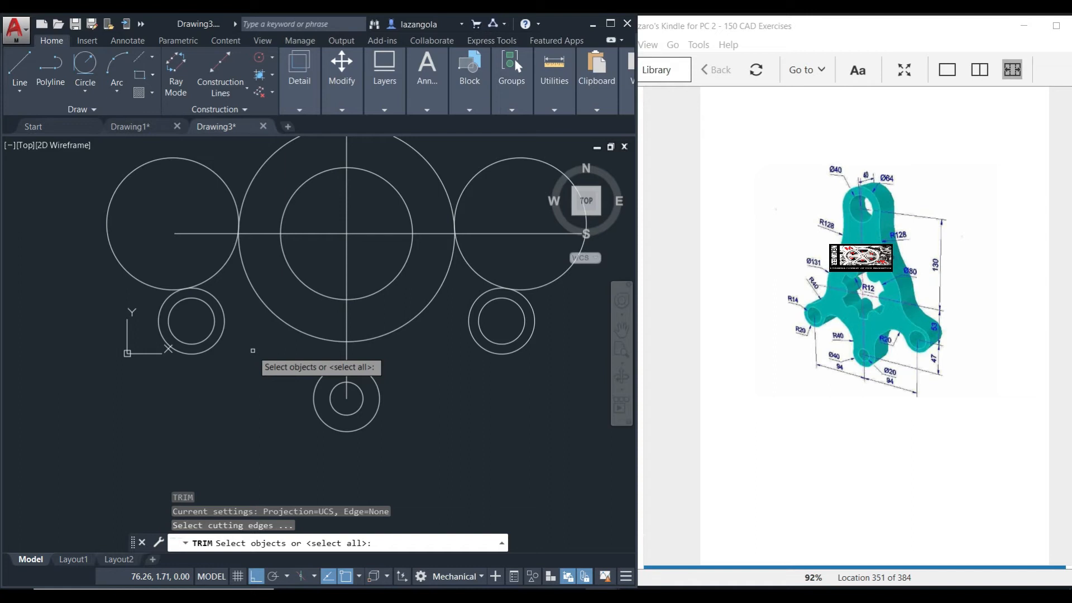
pyautogui.click(249, 277)
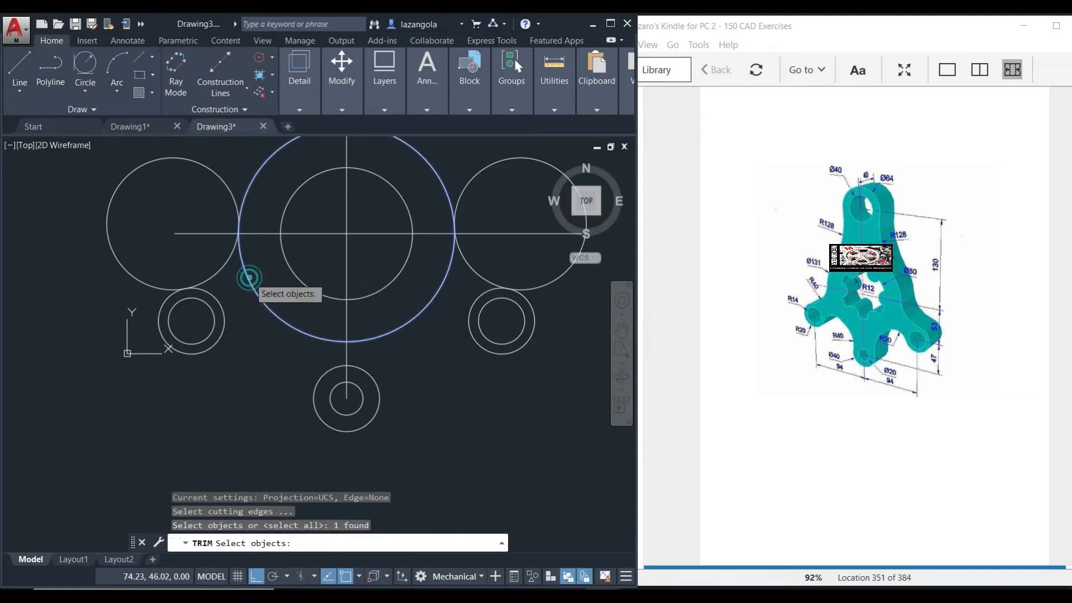
pyautogui.click(218, 301)
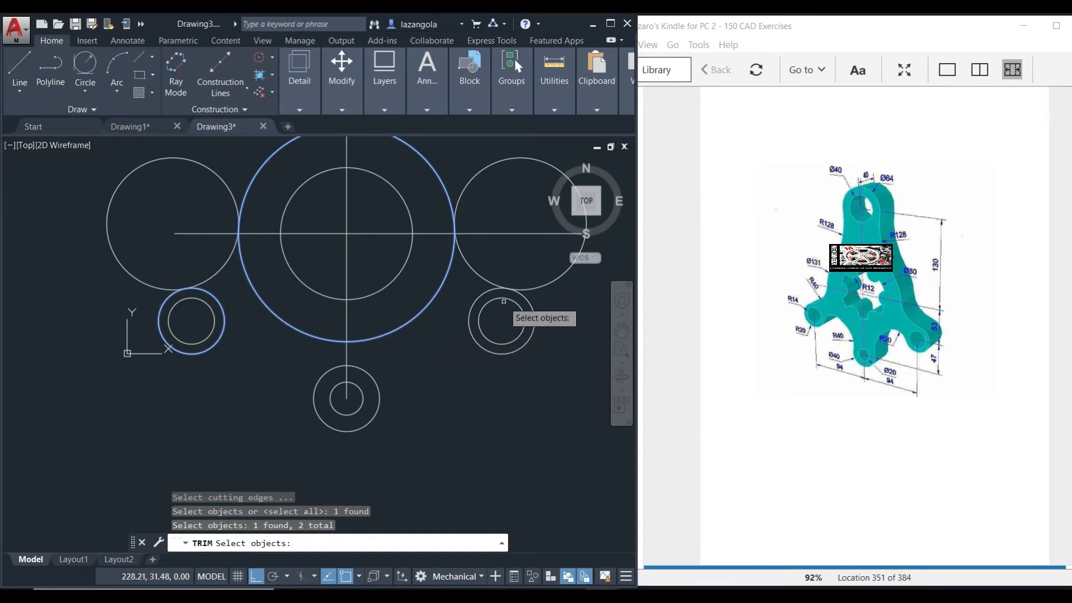
pyautogui.click(529, 302)
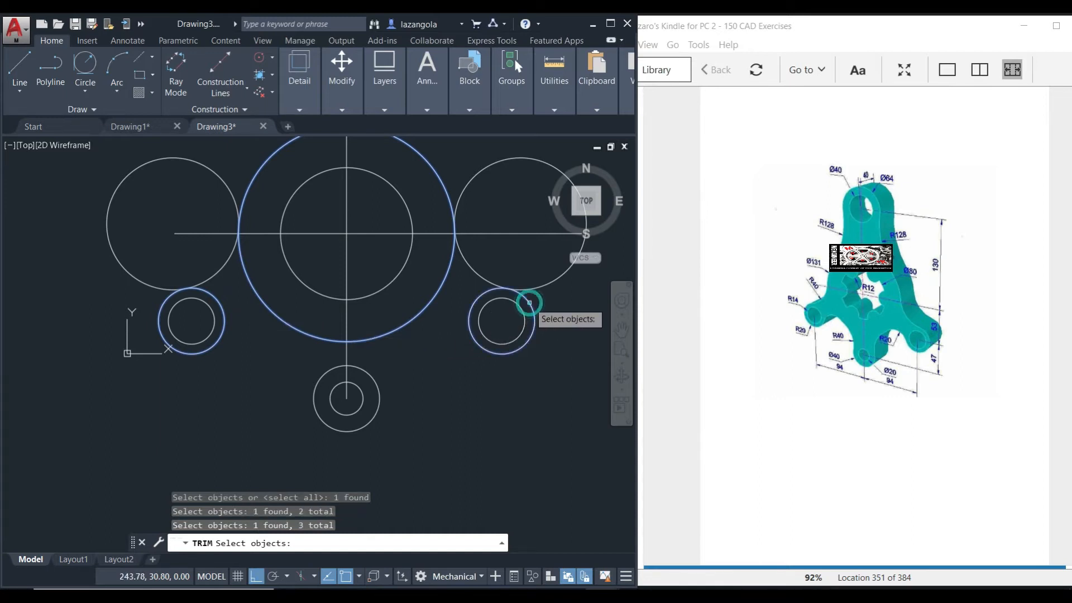
pyautogui.press('Return')
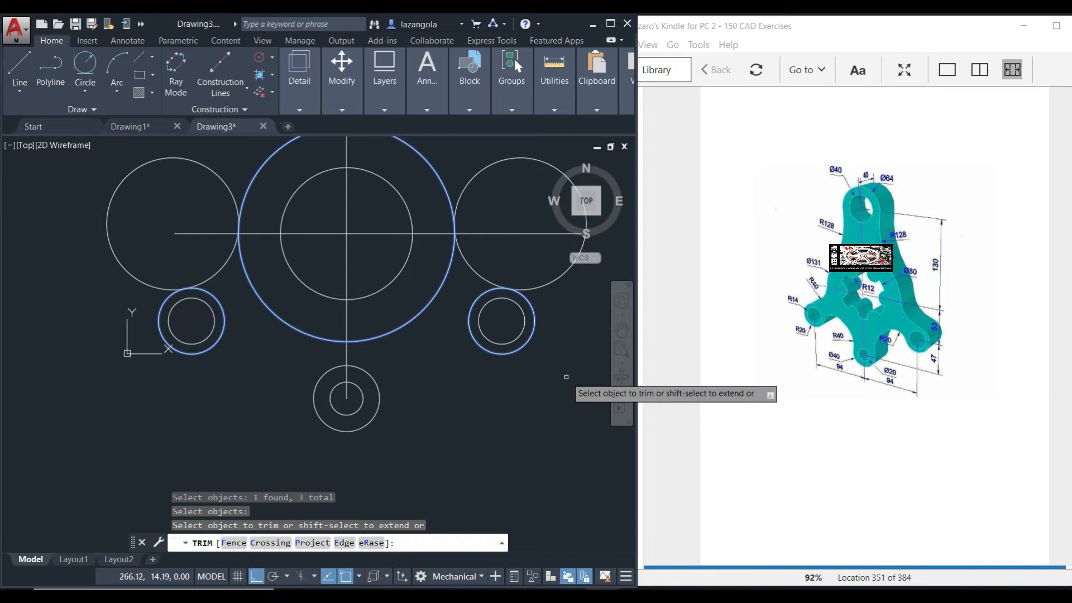
pyautogui.click(472, 172)
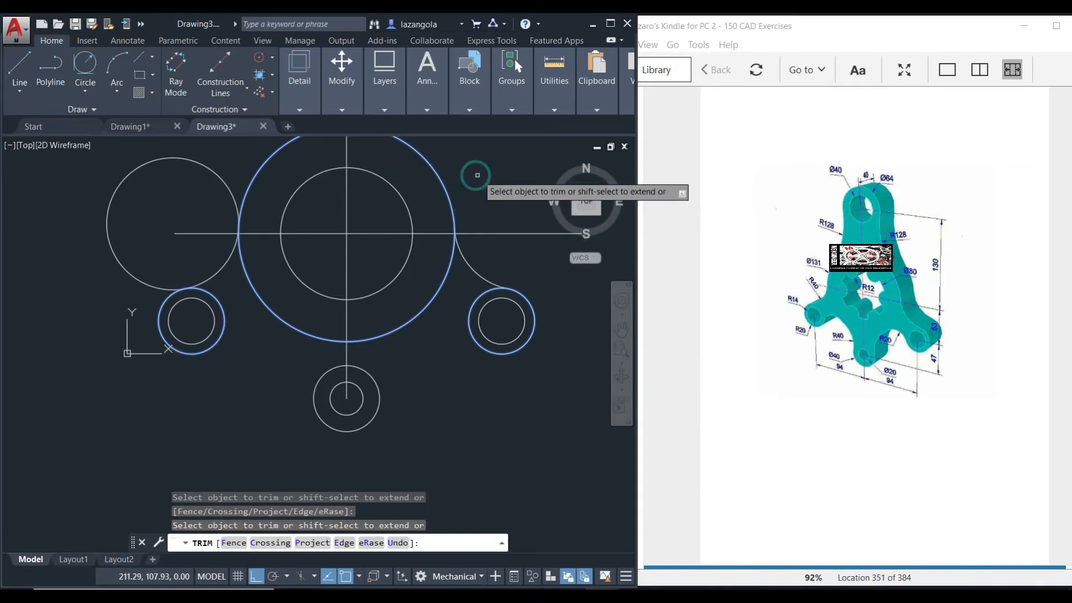
pyautogui.click(223, 180)
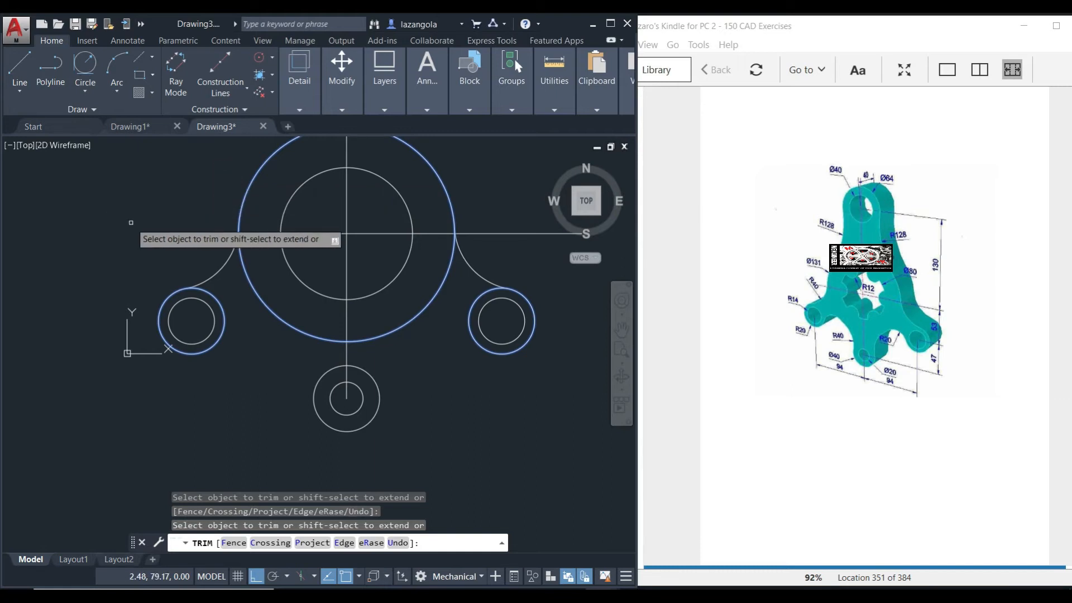
pyautogui.press('Return')
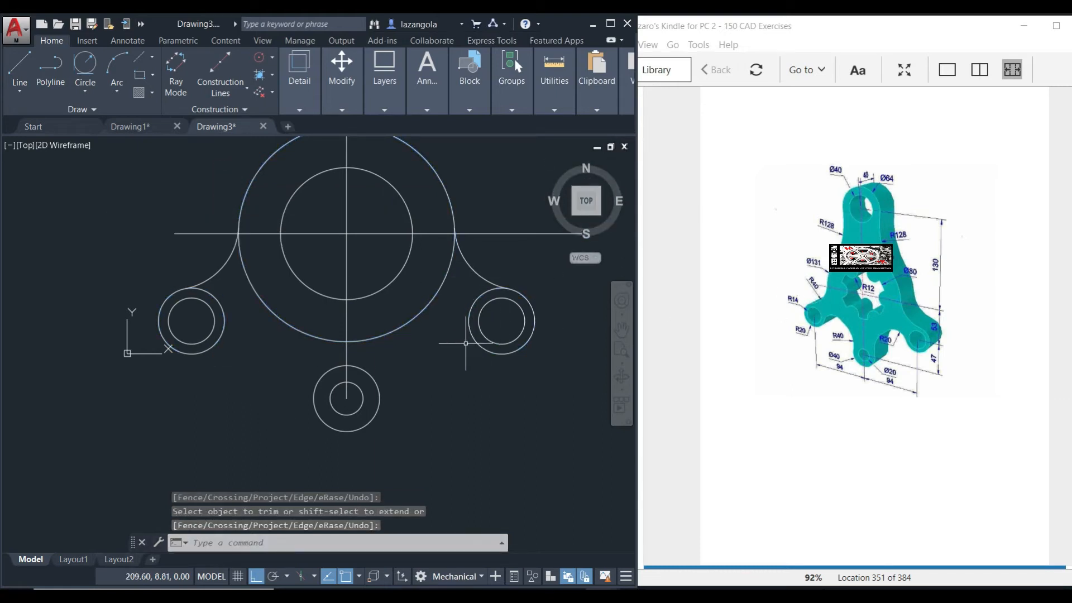
# Step: Draw a radius-128 Tan, Tan, Radius circle tangent to the right sides of the top outer circle and the larger central circle
pyautogui.moveTo(445, 345); pyautogui.dragTo(452, 444, button='middle')
pyautogui.scroll(1, 458, 462)
pyautogui.scroll(-1, 452, 444)
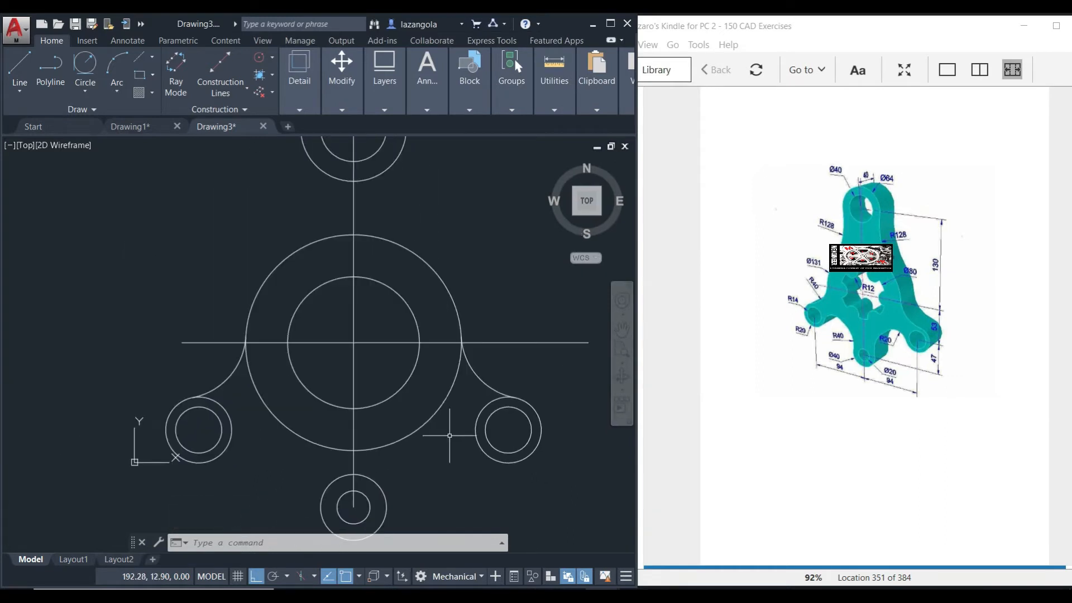
pyautogui.moveTo(472, 208)
pyautogui.mouseDown(button='middle')
pyautogui.moveTo(475, 227)
pyautogui.moveTo(441, 242)
pyautogui.mouseUp(button='middle')
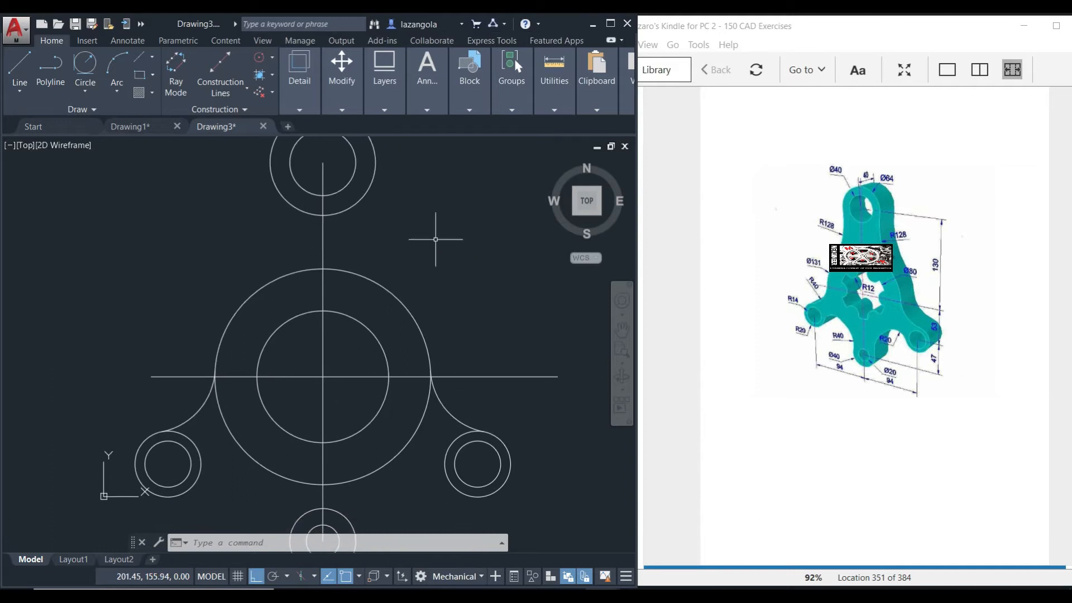
pyautogui.press('Escape')
pyautogui.click(79, 69)
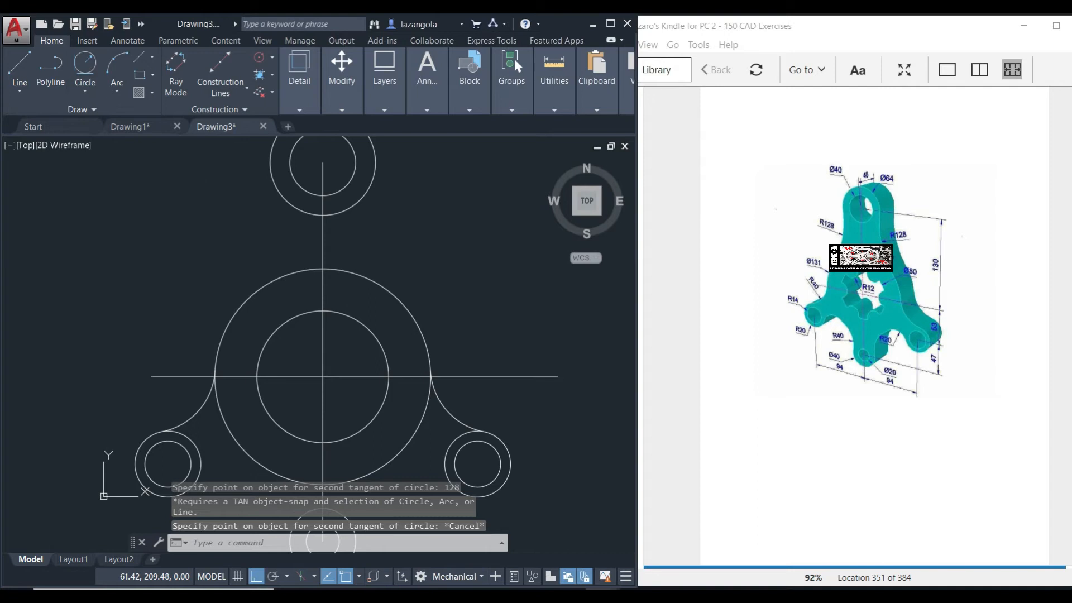
pyautogui.click(338, 212)
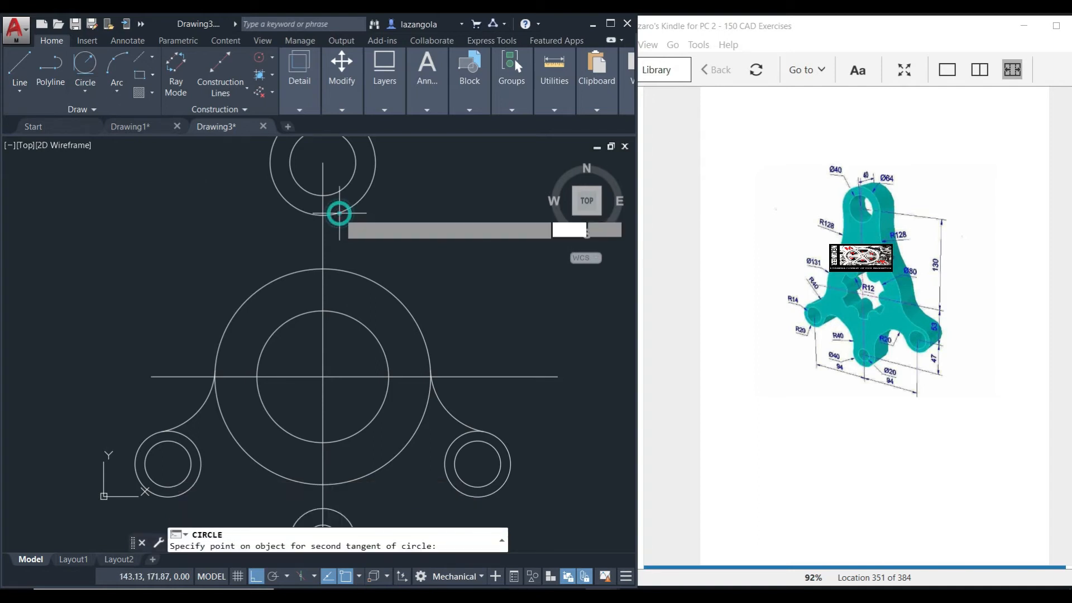
pyautogui.click(389, 291)
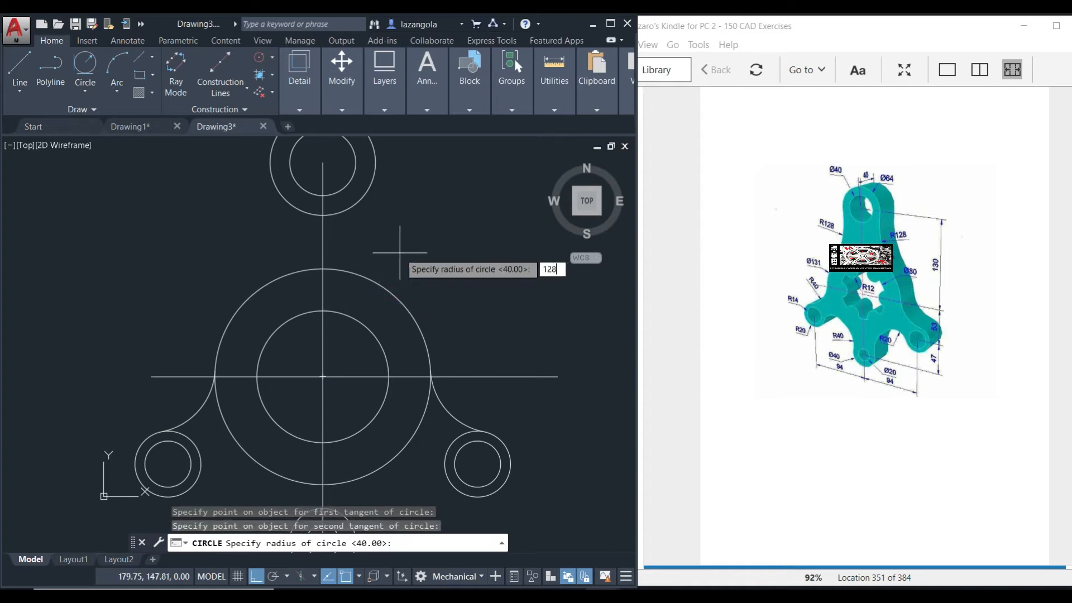
pyautogui.press('Return')
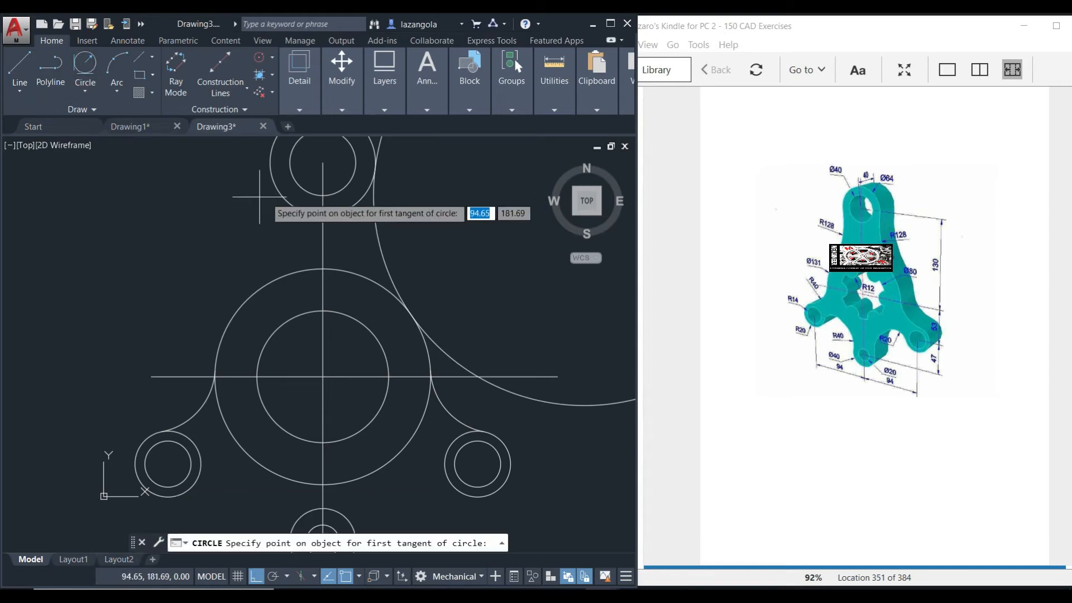
# Step: Draw a radius-128 Tan, Tan, Radius circle tangent to the left sides of the top outer circle and the larger central circle
pyautogui.click(283, 200)
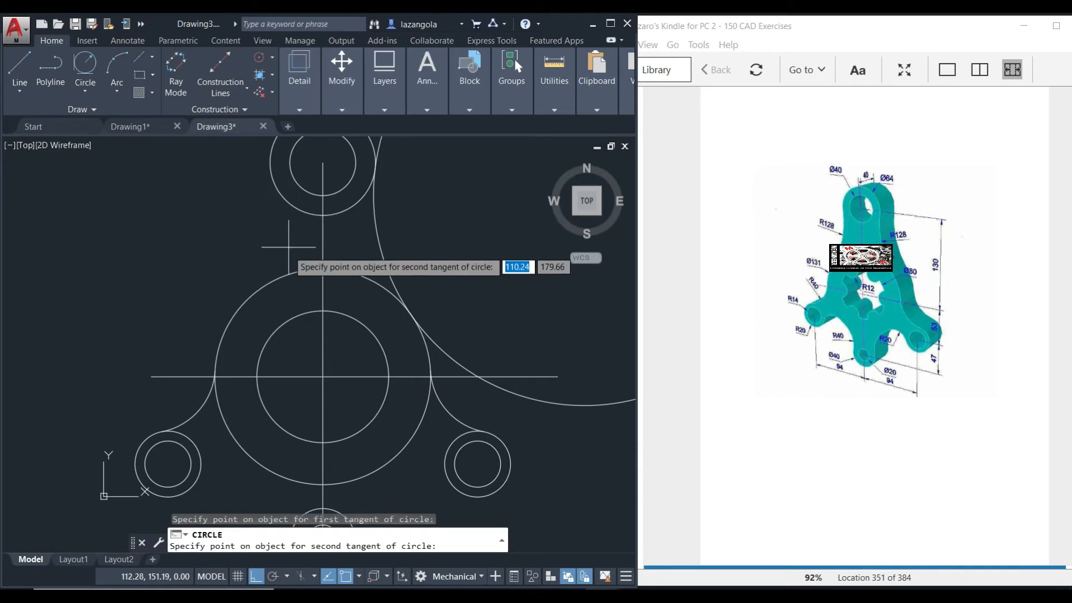
pyautogui.click(283, 277)
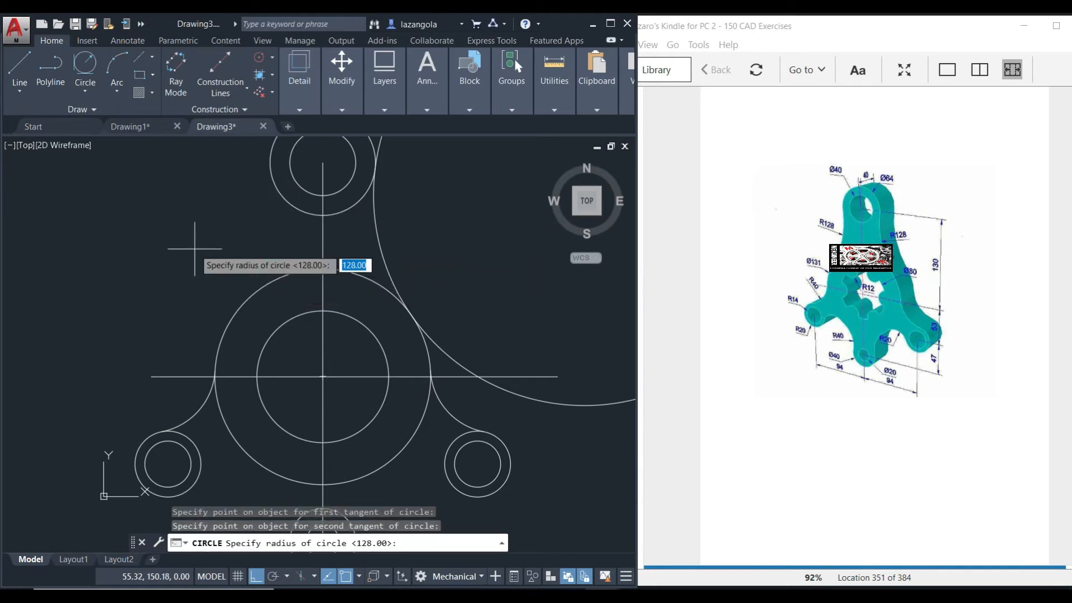
pyautogui.press('Return')
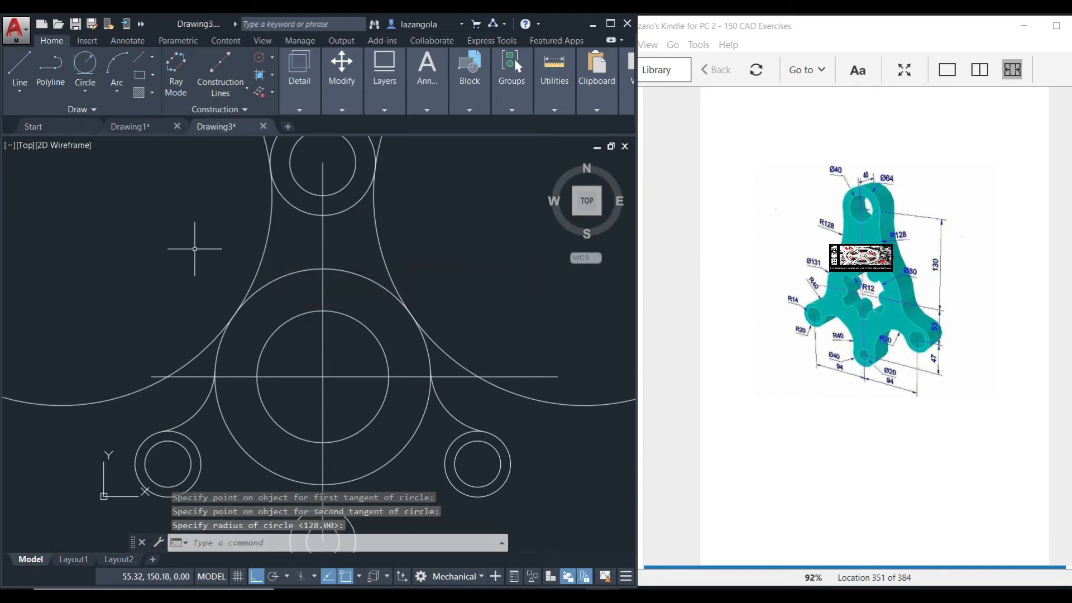
# Step: Trim both radius-128 circles against the top outer circle and the larger central circle, keeping only the inner connecting arcs
pyautogui.scroll(-2, 414, 263)
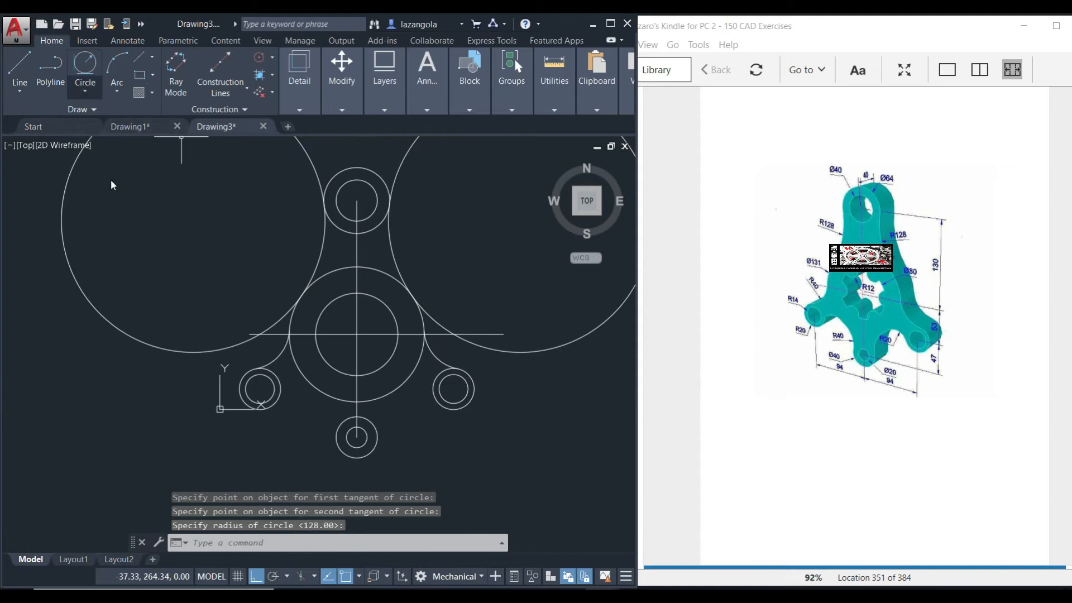
pyautogui.write('t')
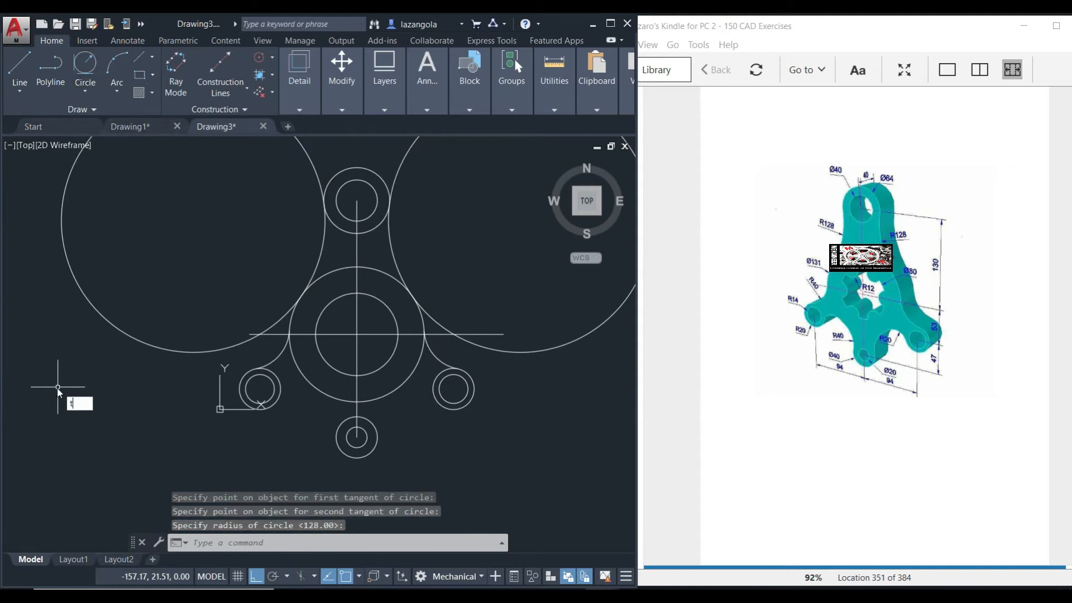
pyautogui.write('s or')
pyautogui.click(142, 417)
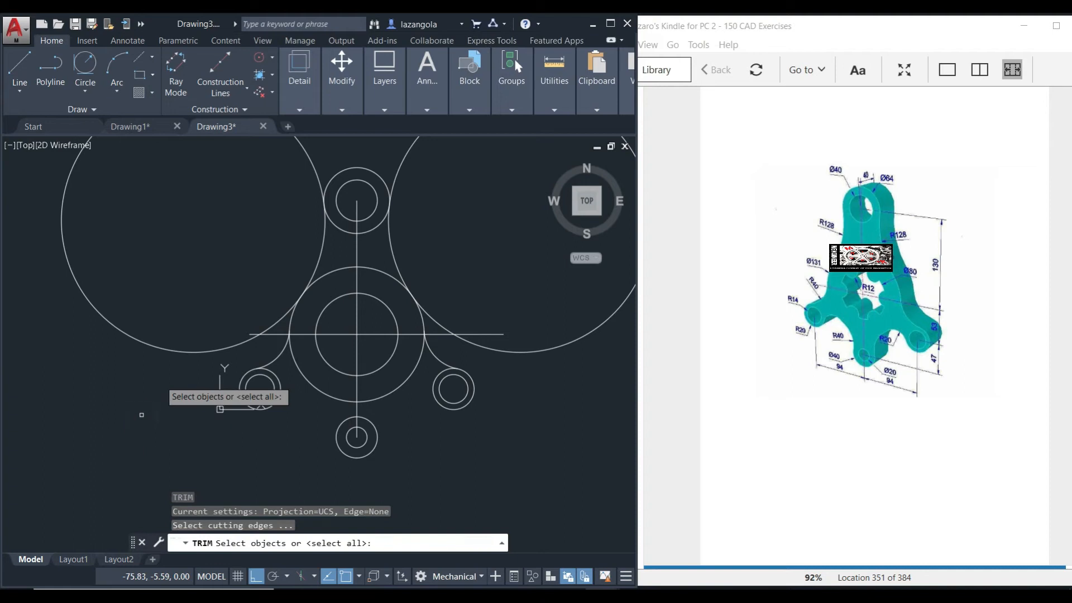
pyautogui.click(341, 230)
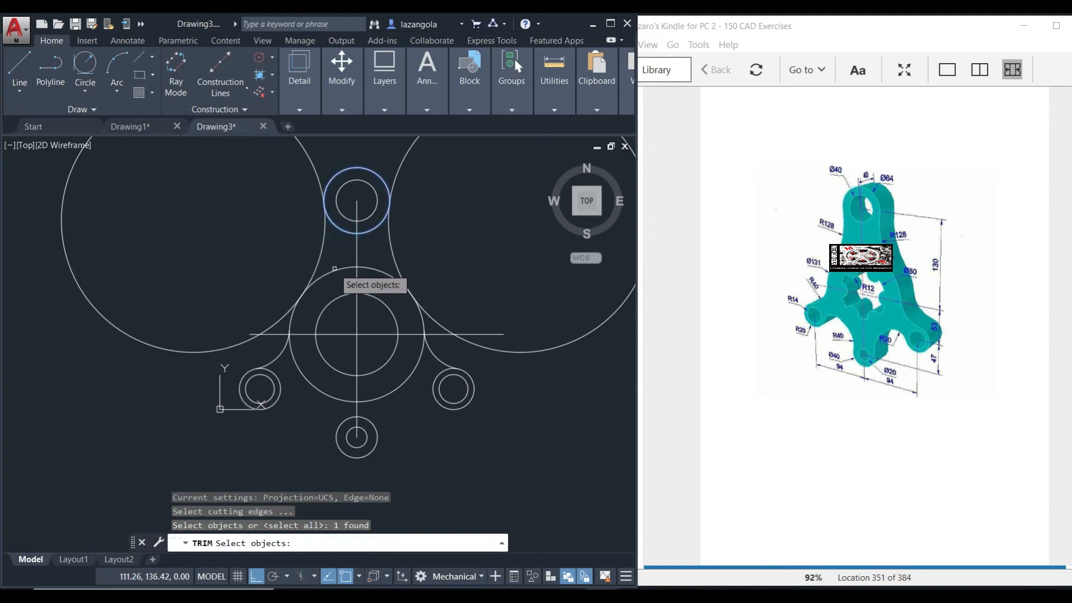
pyautogui.click(335, 270)
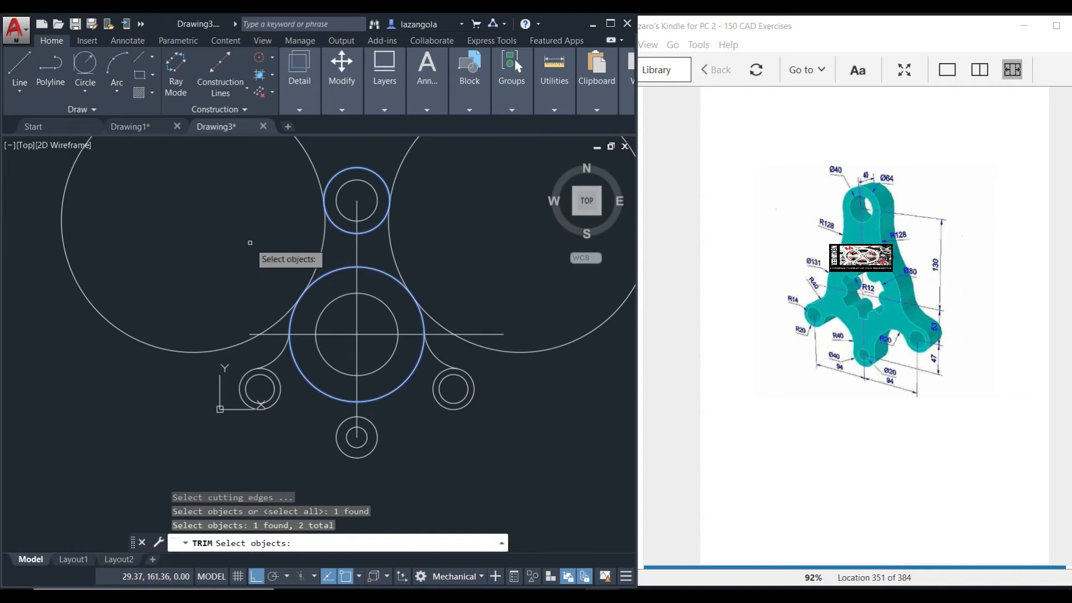
pyautogui.press('Return')
pyautogui.click(60, 217)
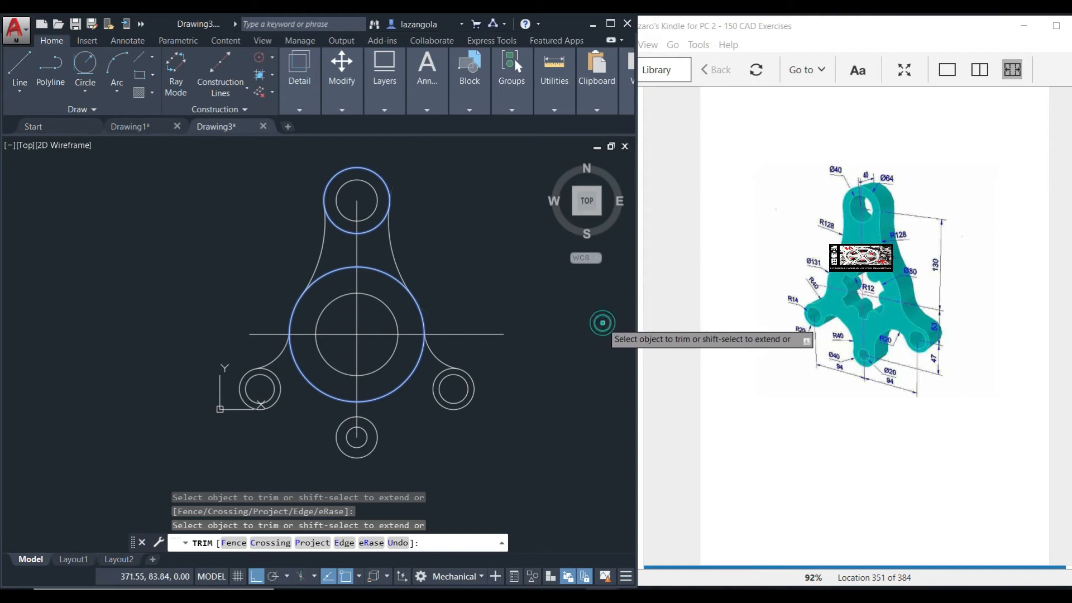
pyautogui.press('Return')
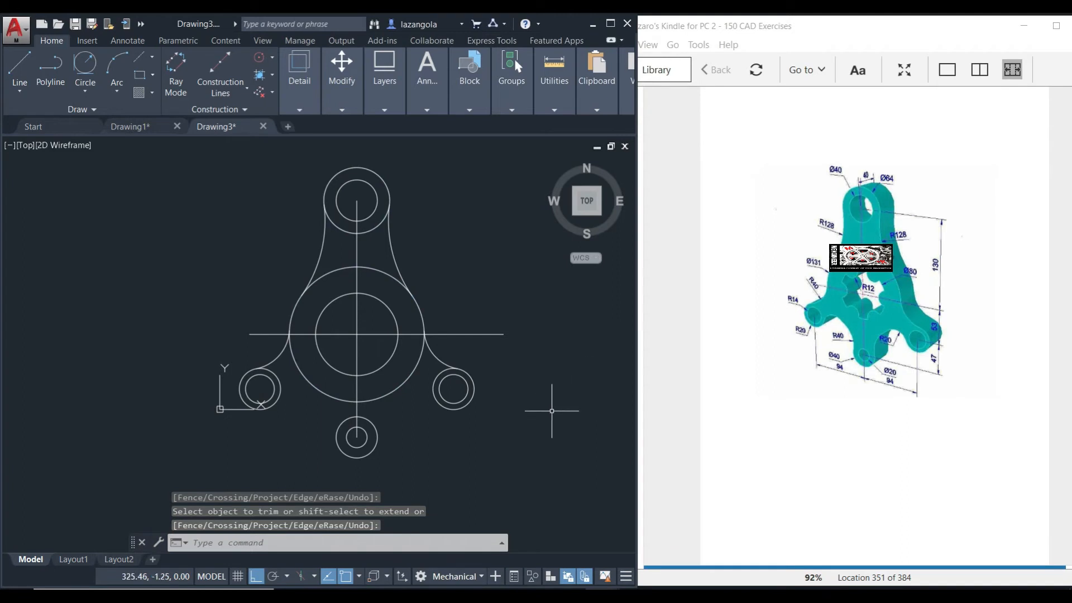
# Step: Draw a radius-20 Tan, Tan, Radius circle tangent to the larger central circle's lower right and the right arm's outer circle
pyautogui.moveTo(562, 428); pyautogui.dragTo(566, 337, button='middle')
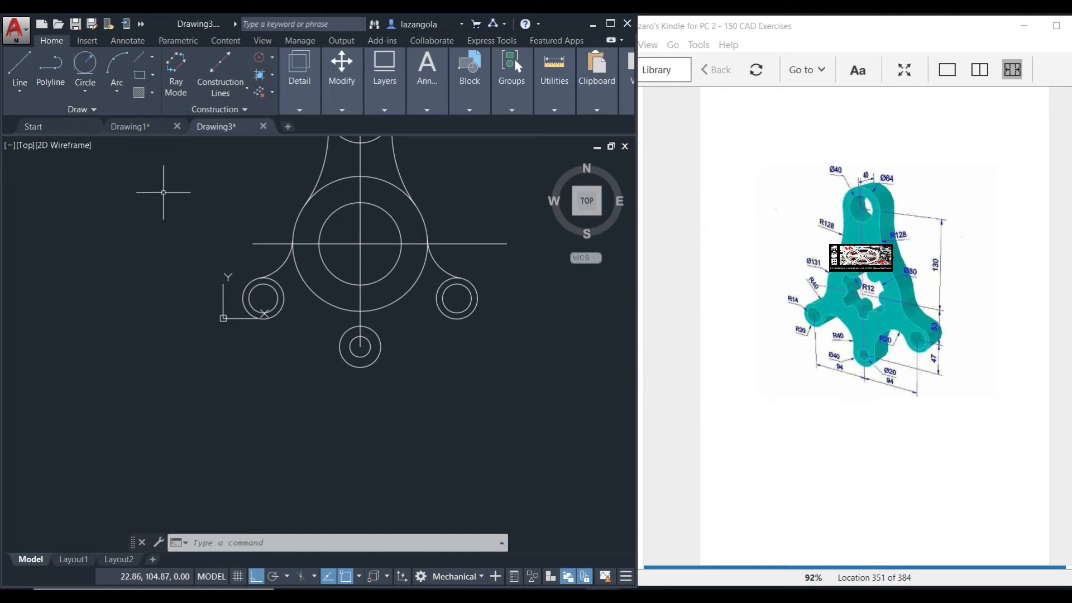
pyautogui.press('Escape')
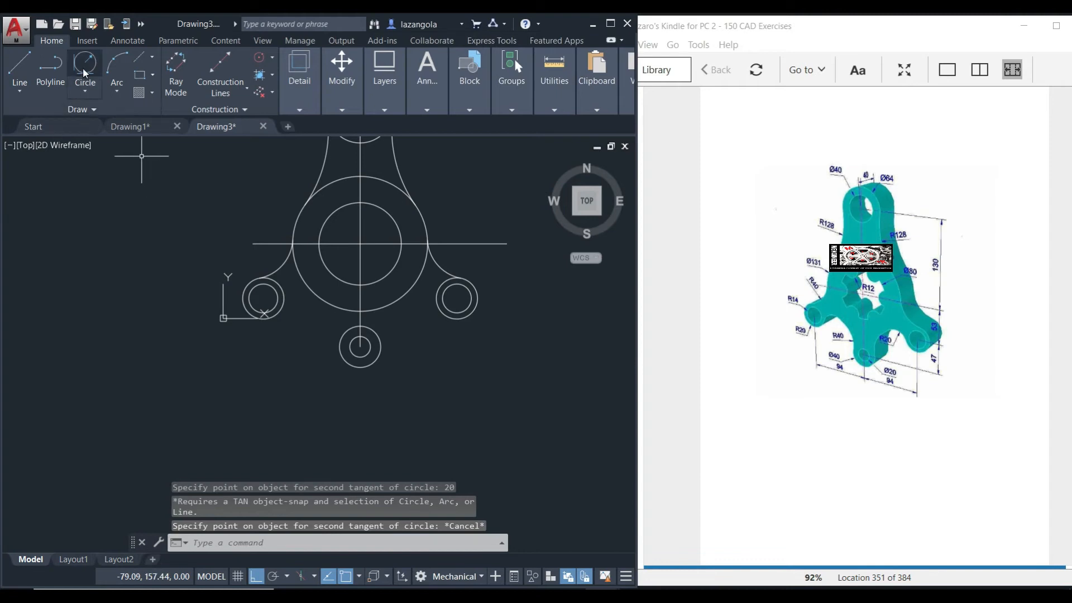
pyautogui.click(83, 68)
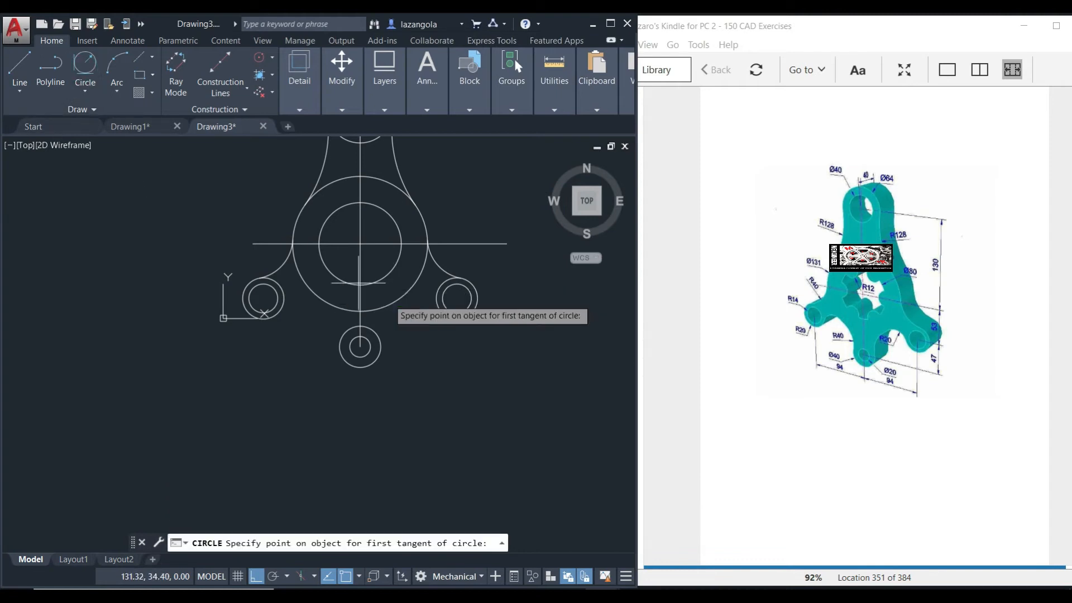
pyautogui.click(412, 288)
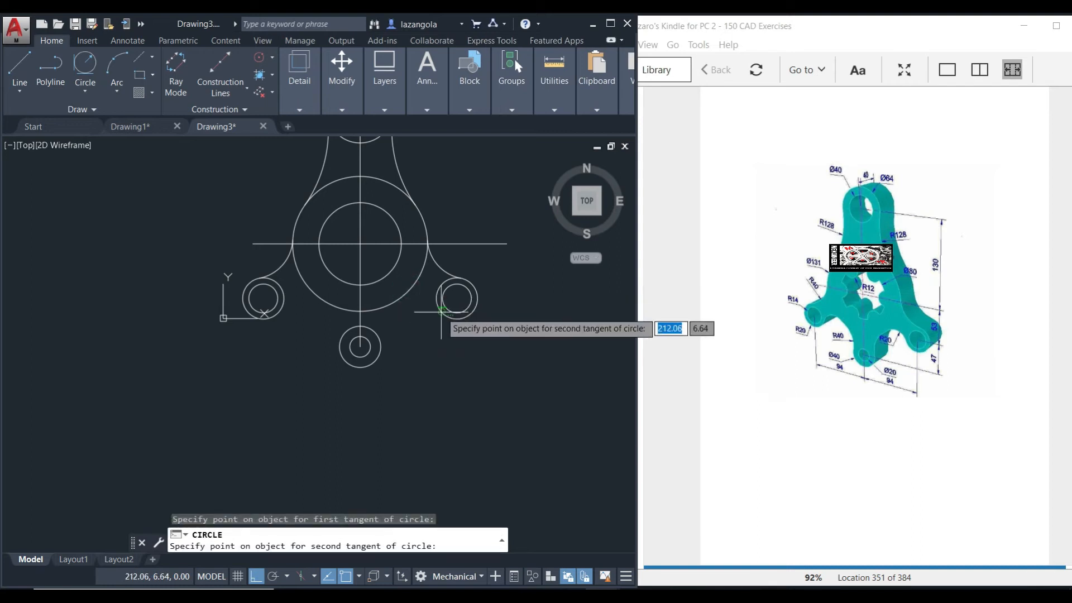
pyautogui.click(442, 307)
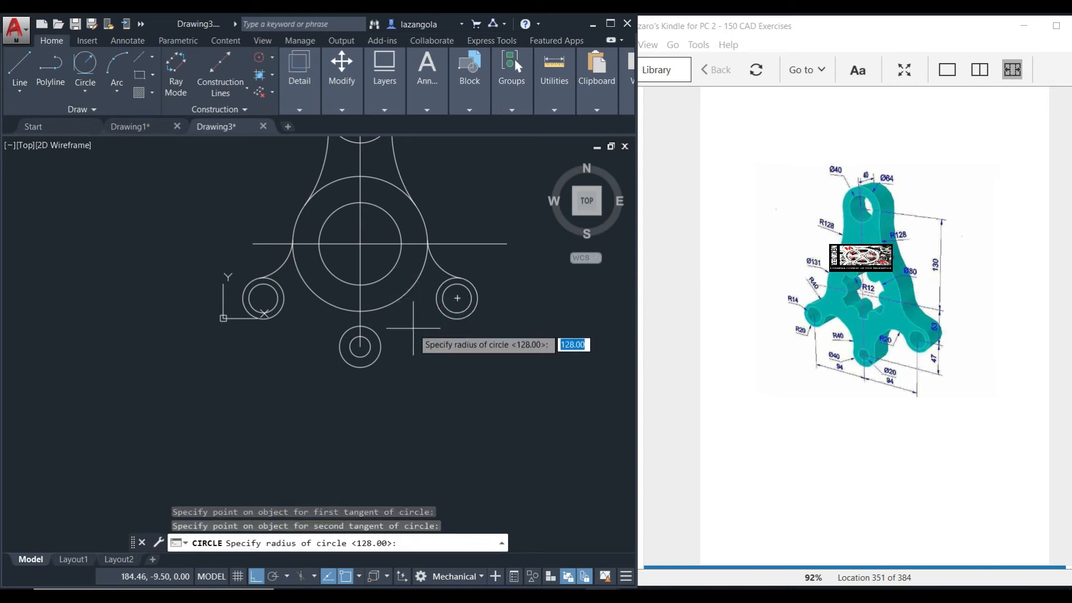
pyautogui.write('20')
pyautogui.press('Return')
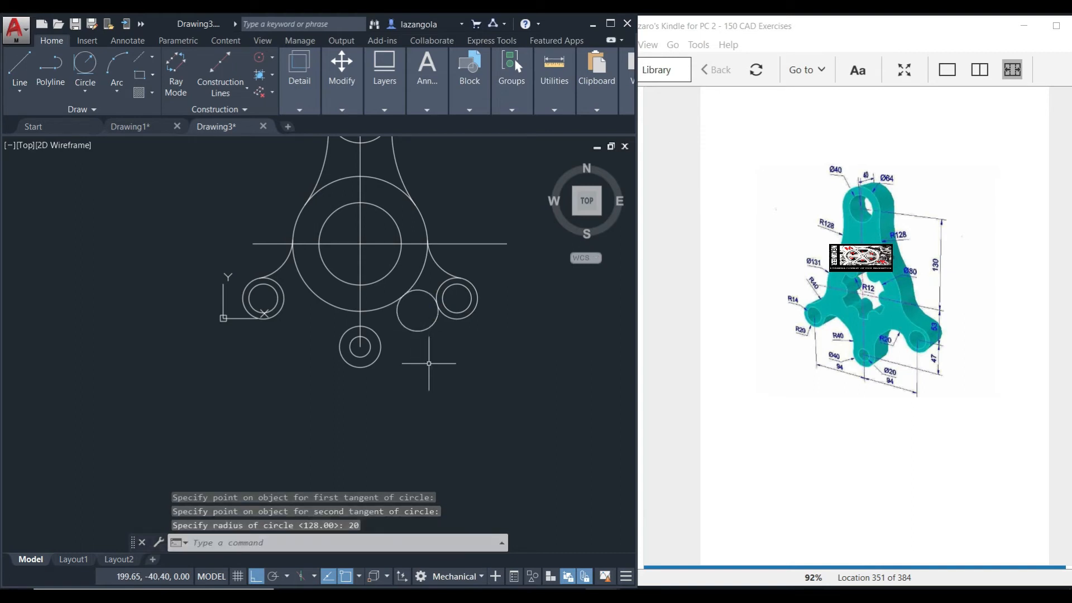
# Step: Undo the last circle and draw a radius-40 Tan, Tan, Radius circle tangent to the larger central circle and the bottom arm's outer circle
pyautogui.hotkey('ctrl', 'z')
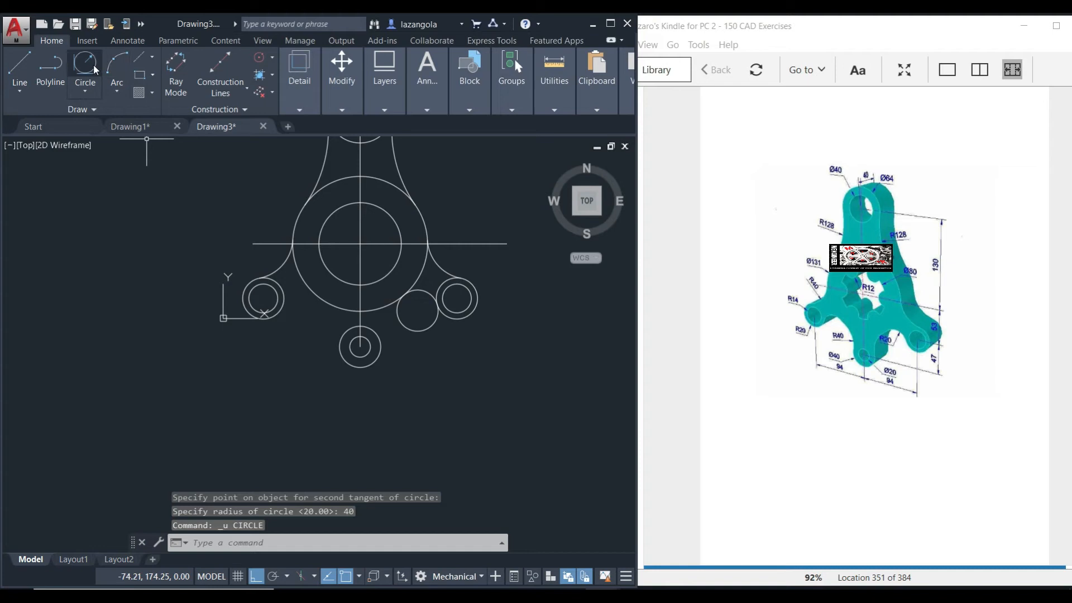
pyautogui.click(93, 65)
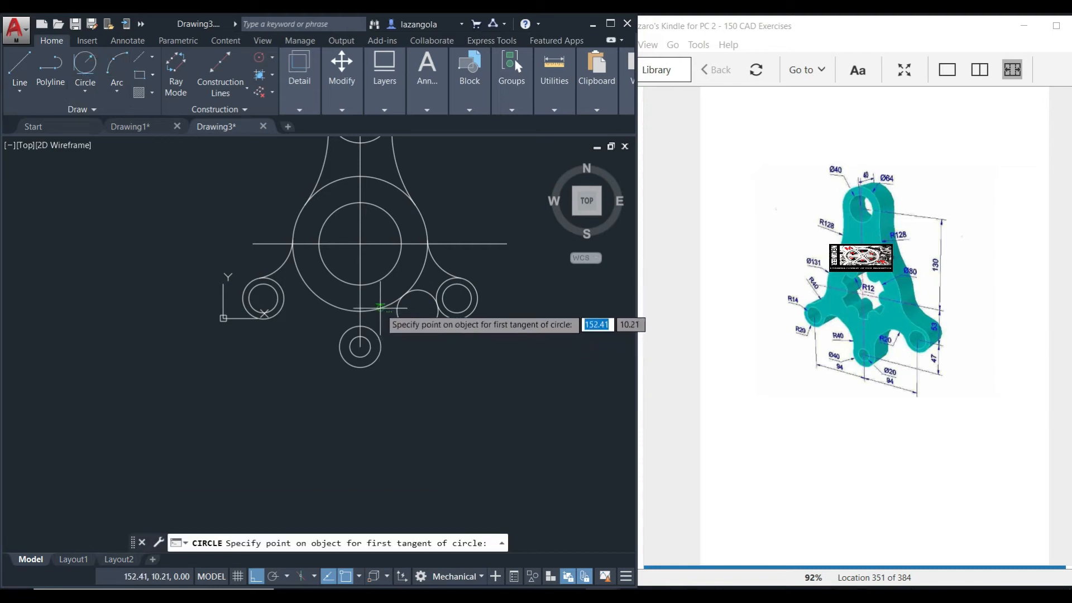
pyautogui.click(382, 307)
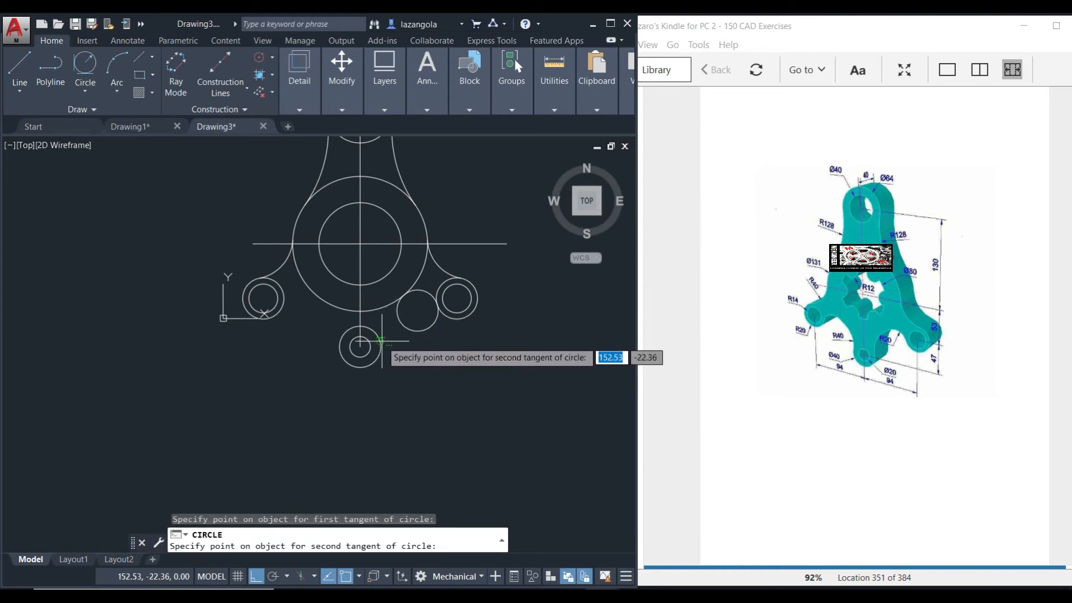
pyautogui.click(382, 340)
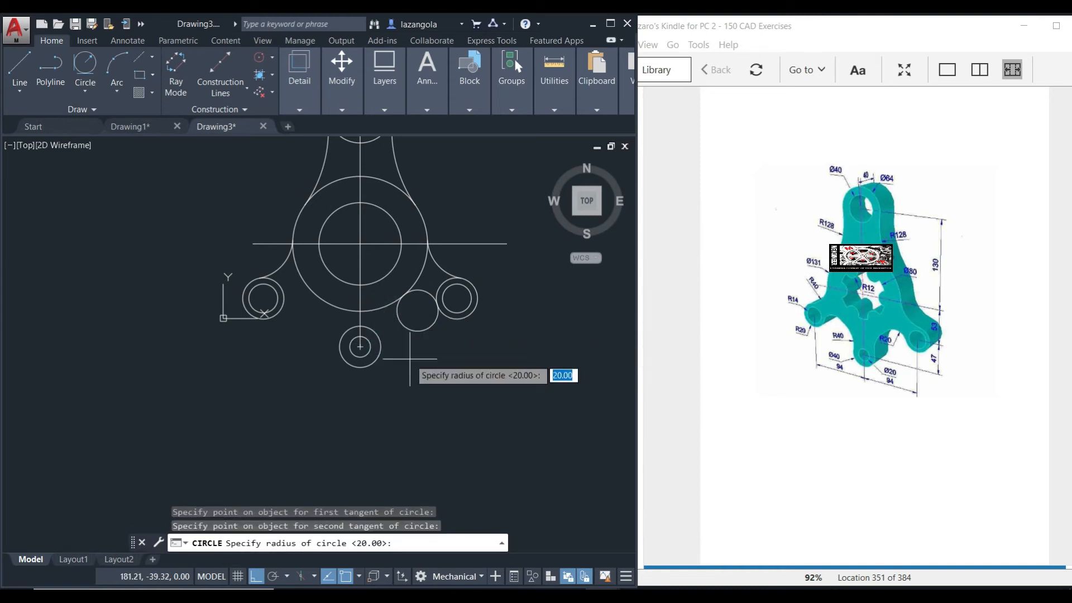
pyautogui.press('Return')
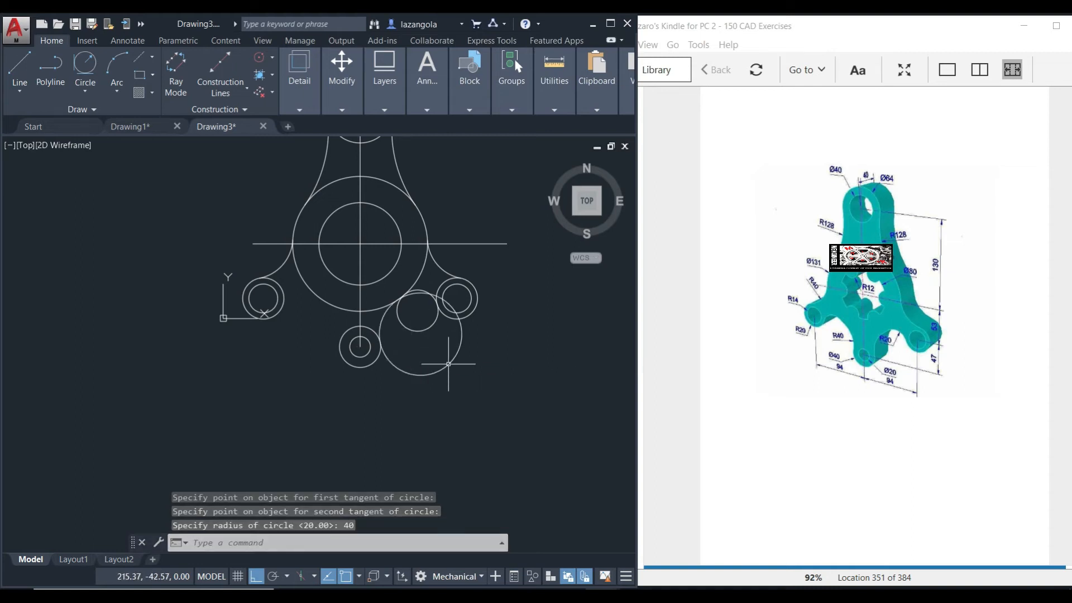
# Step: Trim the radius-40 circle against the larger central circle and the bottom outer circle, keeping only the connecting arc
pyautogui.write('t')
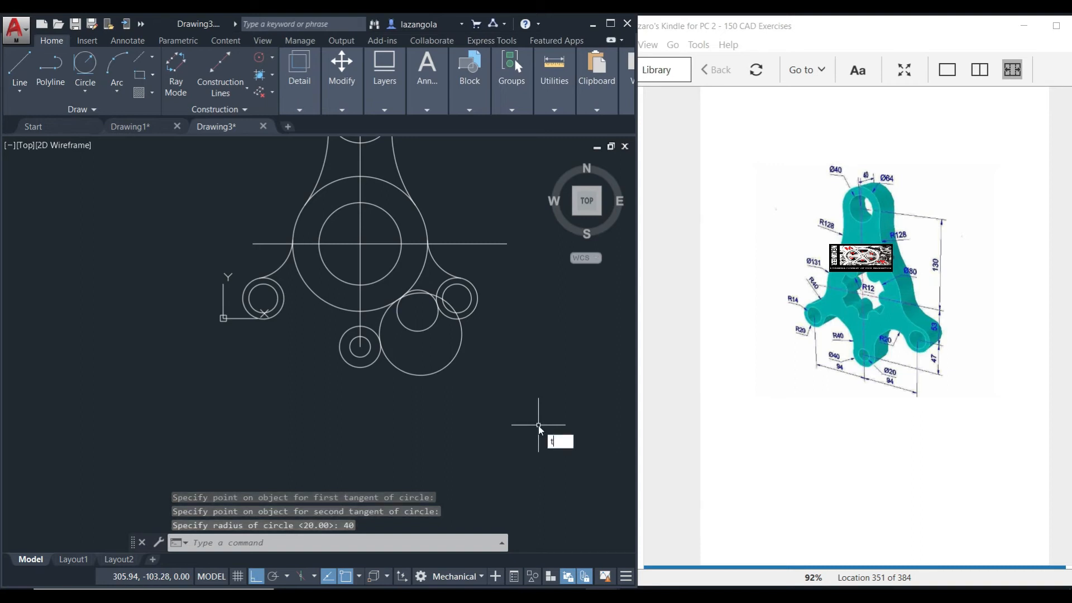
pyautogui.write('s or')
pyautogui.press('Return')
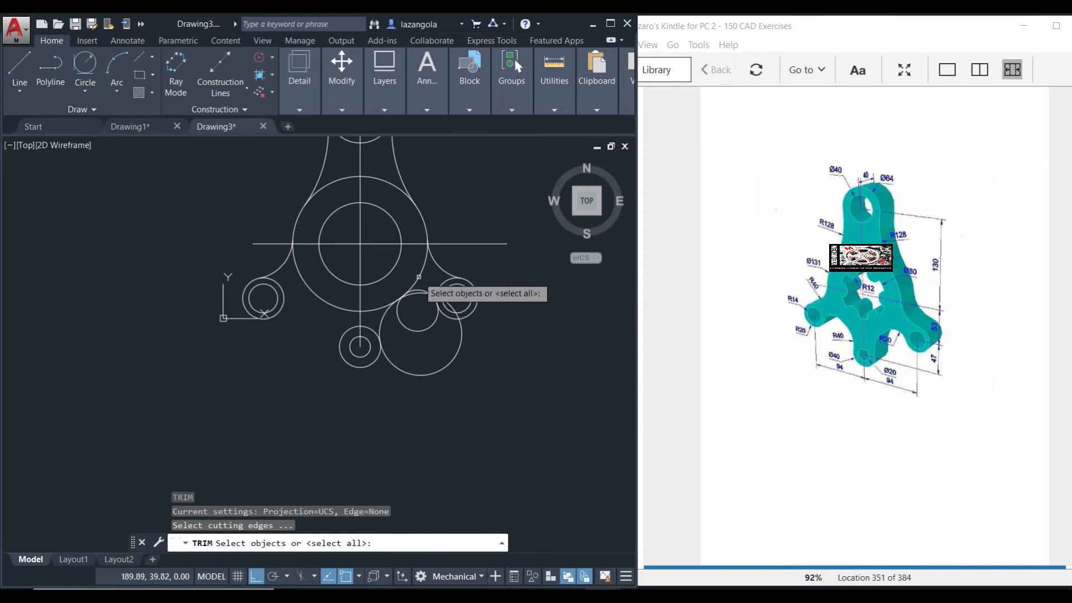
pyautogui.click(418, 276)
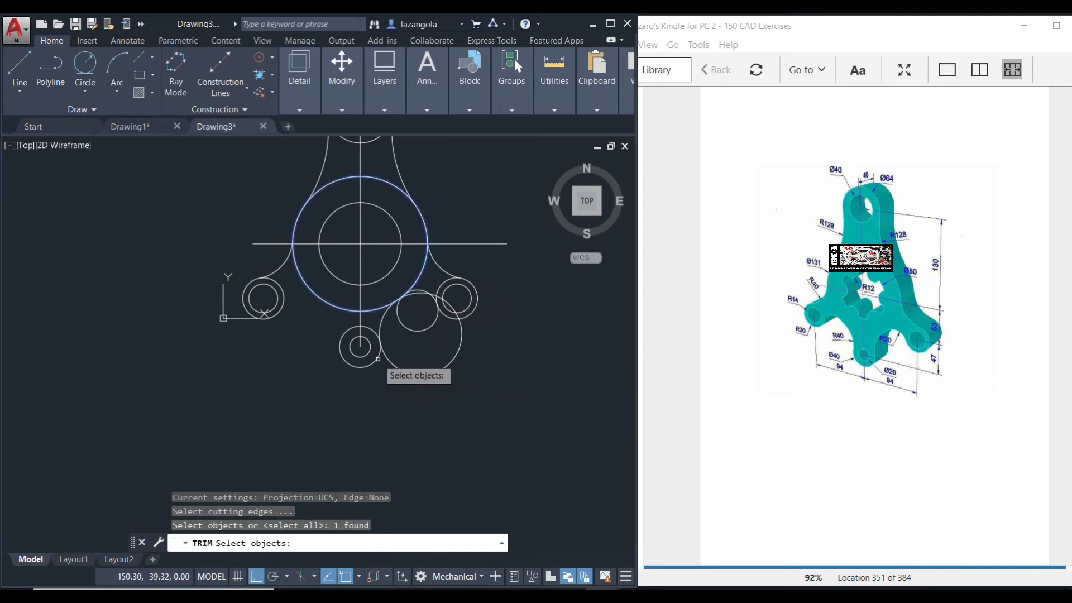
pyautogui.click(377, 360)
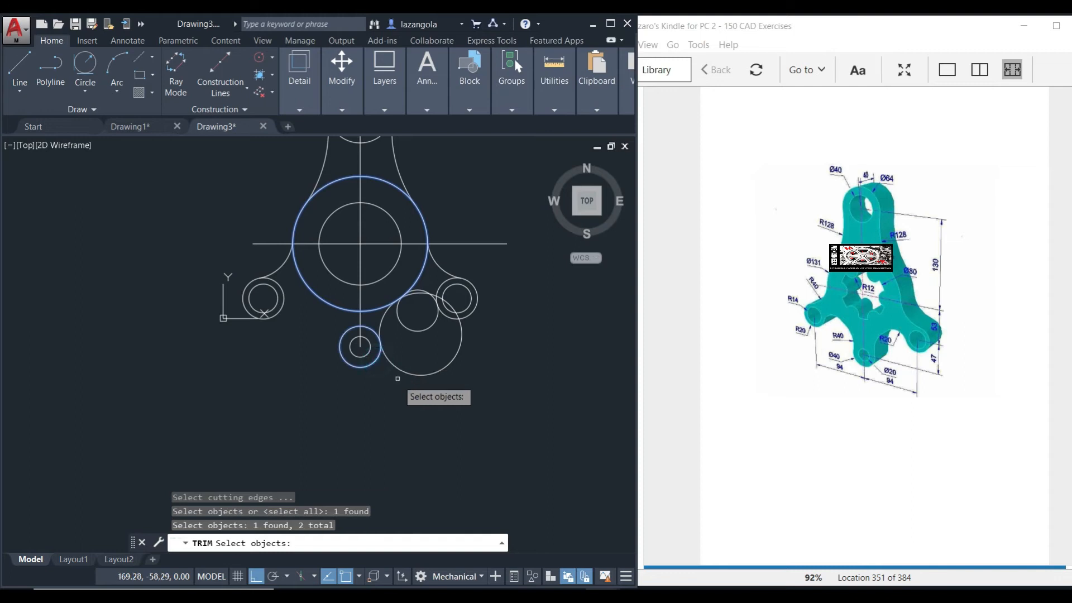
pyautogui.press('Return')
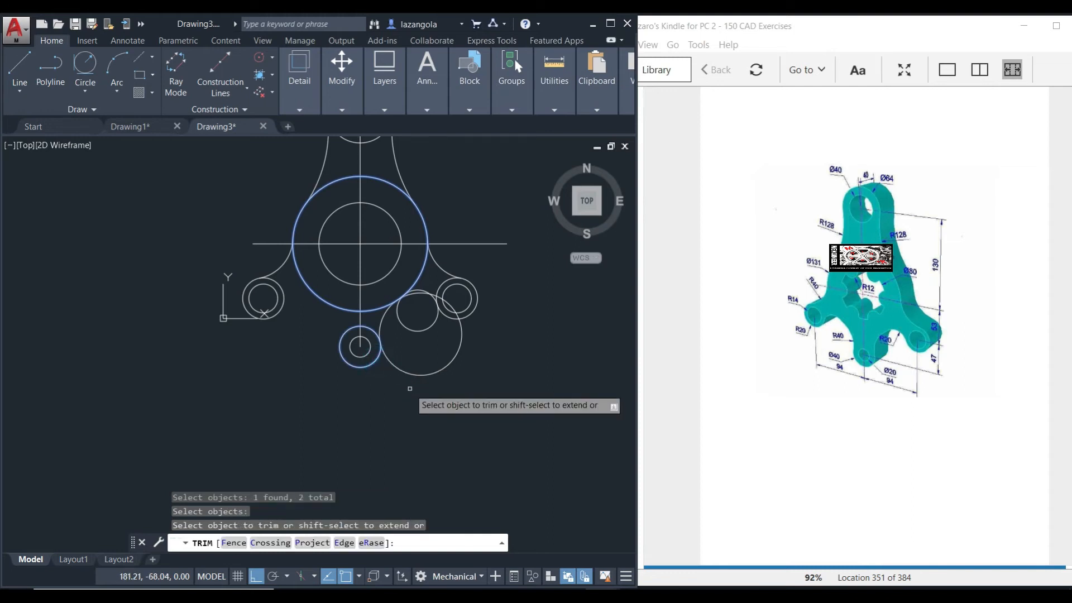
pyautogui.click(394, 369)
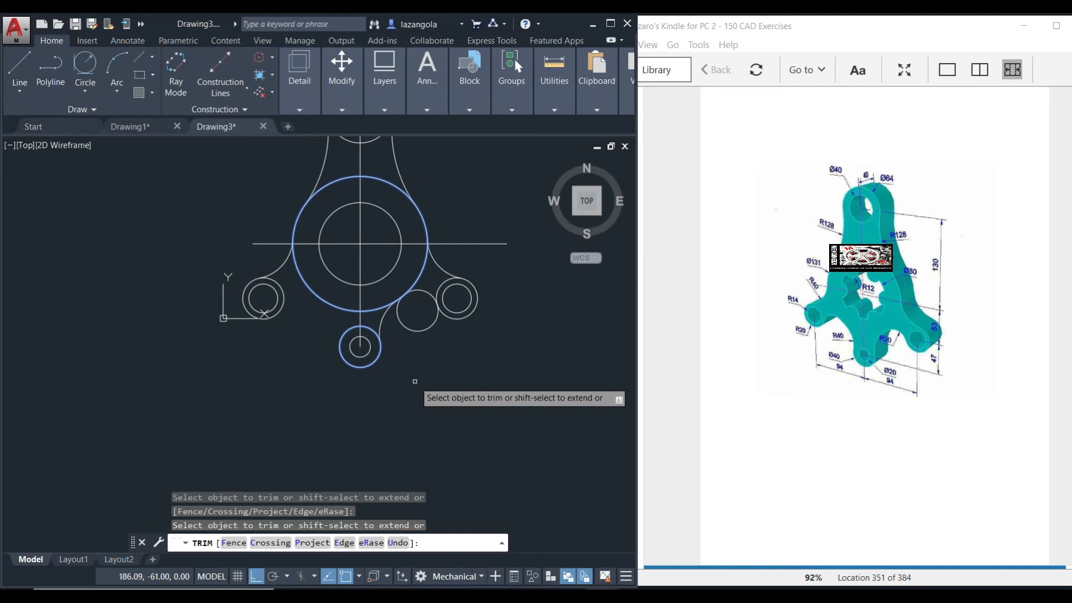
pyautogui.press('Return')
# Step: Trim the radius-20 circle against the larger central circle and the right arm's outer circle, keeping only the upper connecting arc
pyautogui.press('Return')
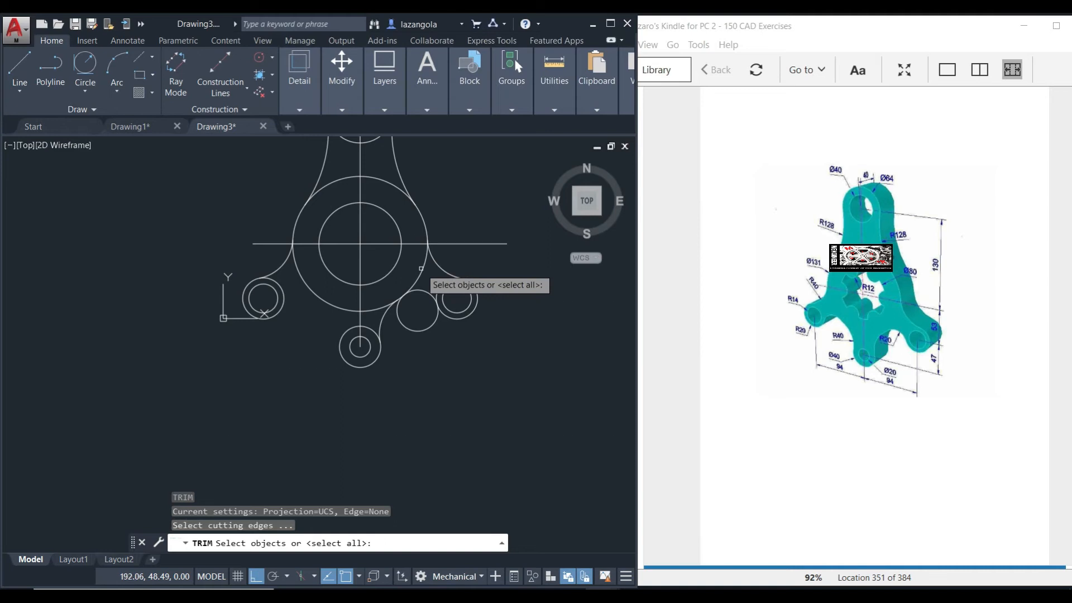
pyautogui.click(422, 268)
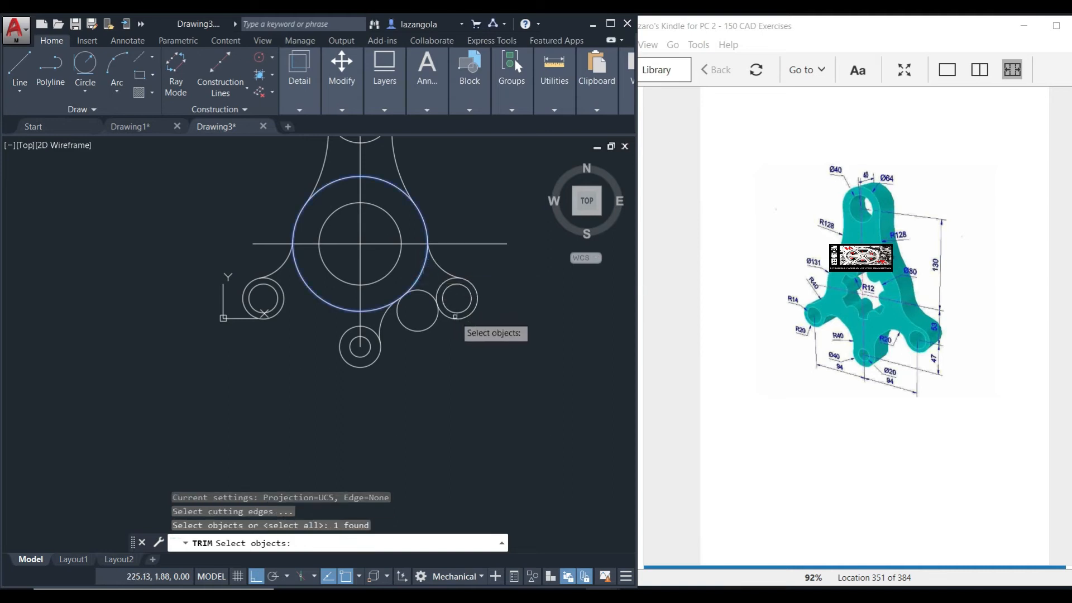
pyautogui.click(451, 319)
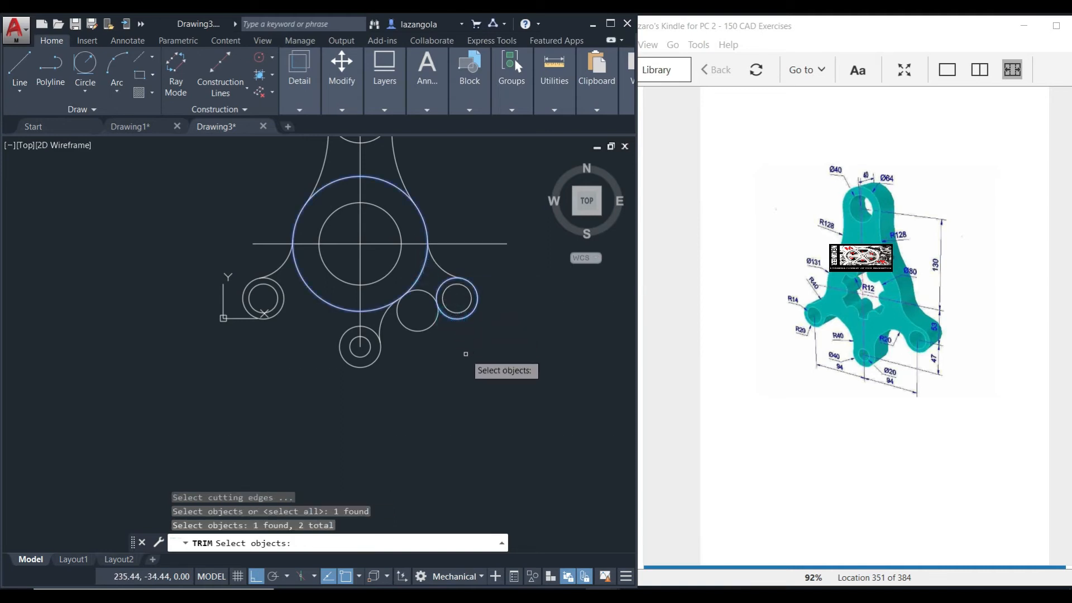
pyautogui.press('Return')
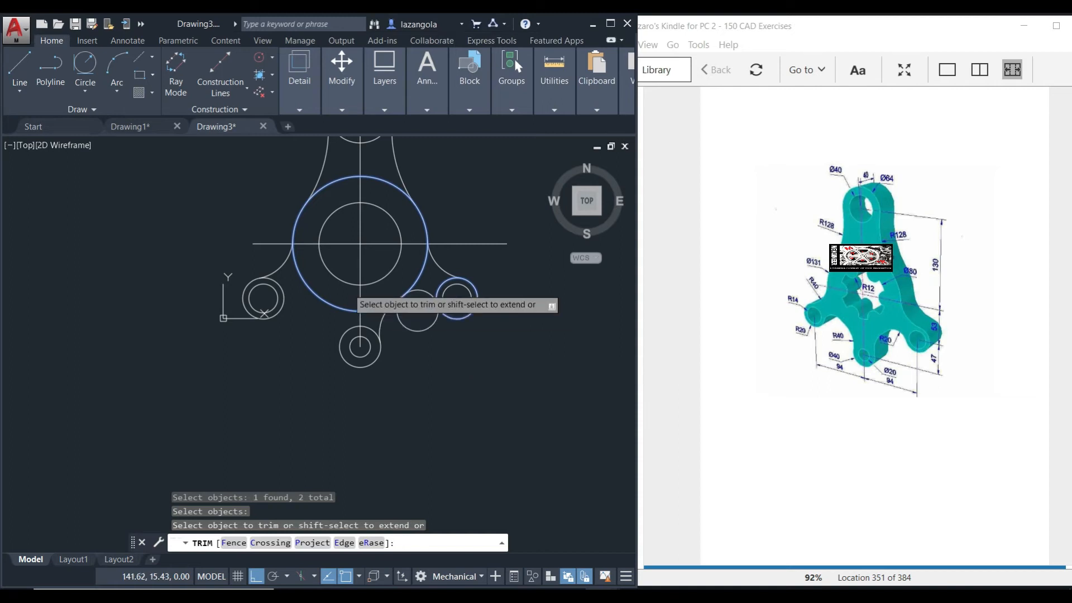
pyautogui.click(417, 331)
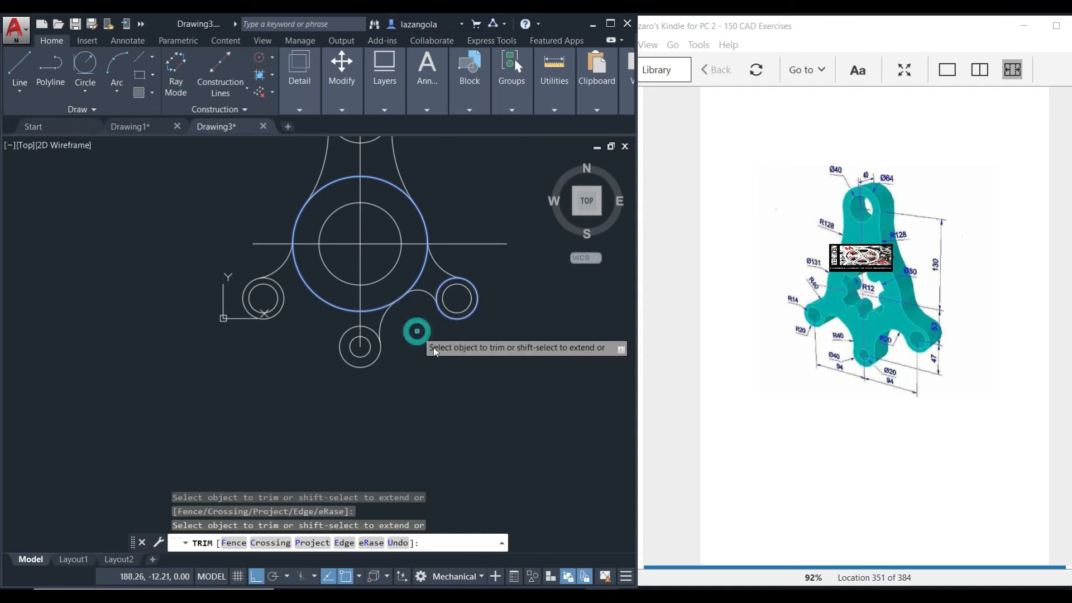
pyautogui.press('Return')
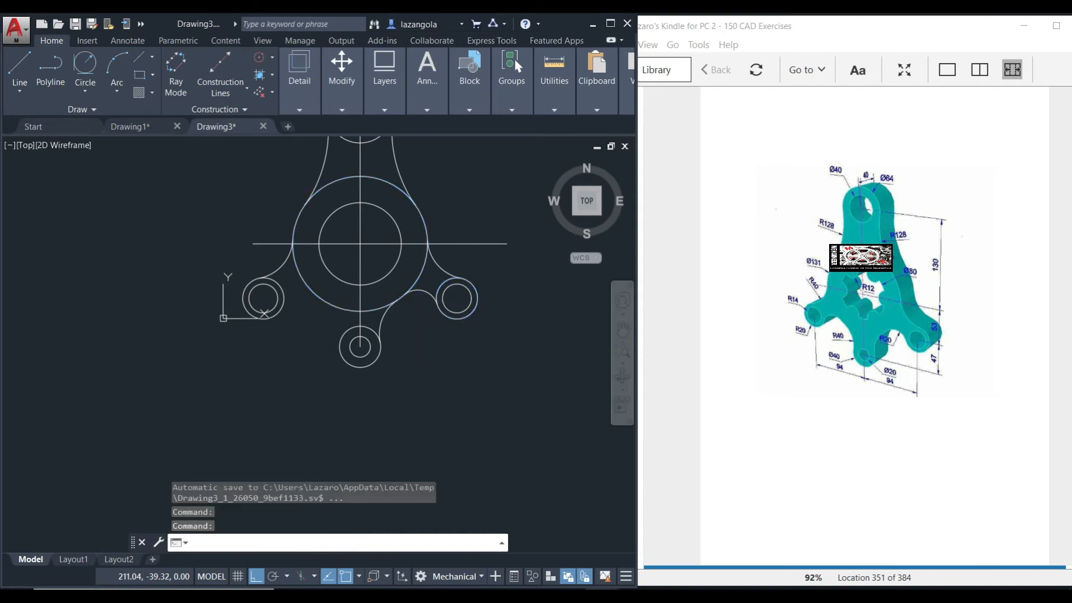
pyautogui.press('Return')
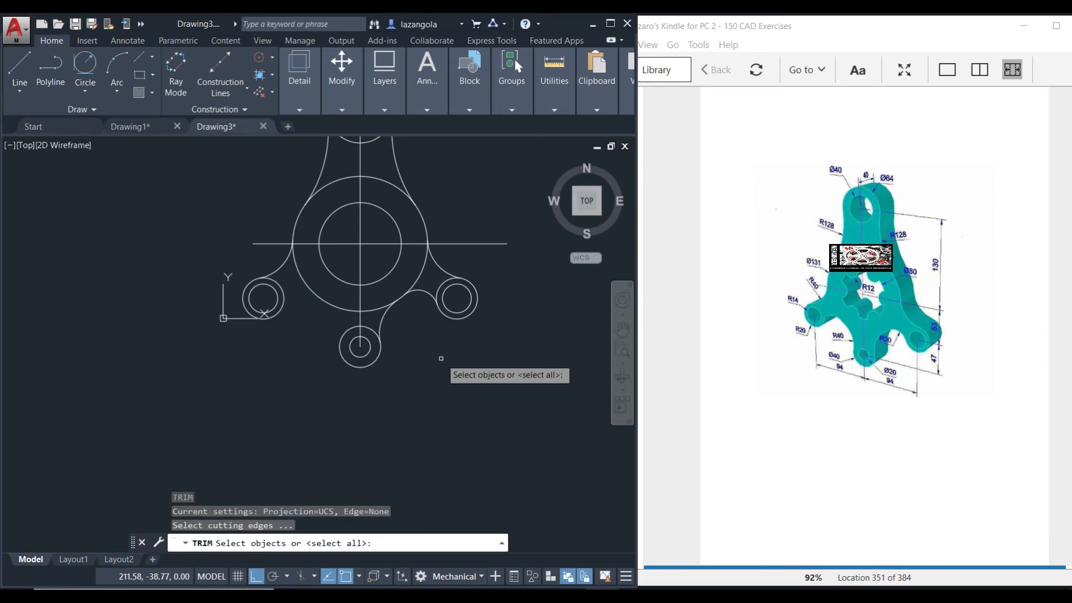
pyautogui.press('Escape')
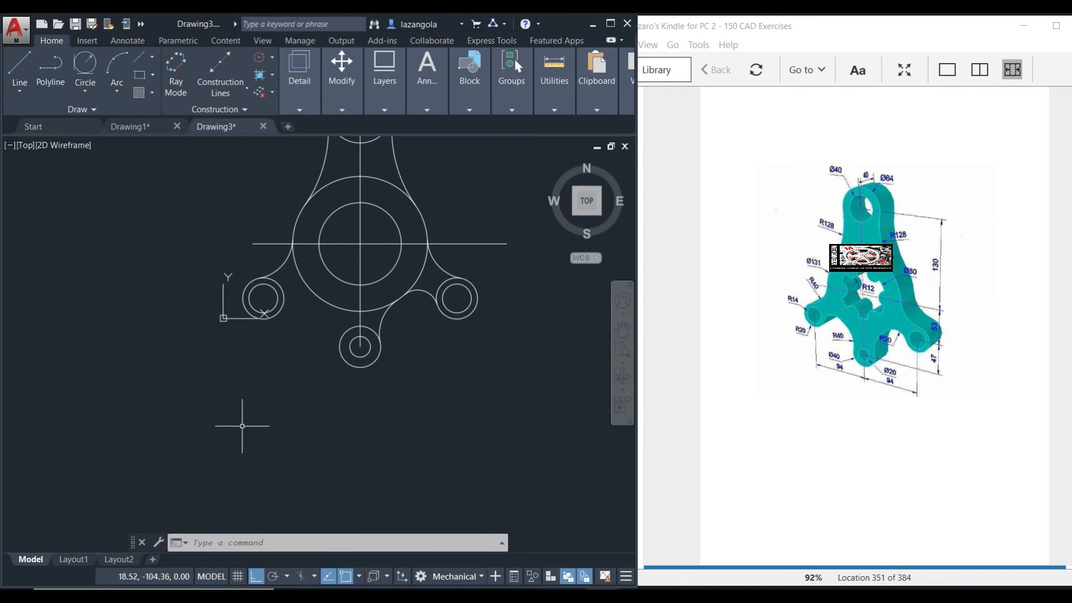
# Step: Set the UCS icon to the Noorigin option so it stays away from the drawing's origin
pyautogui.write('USI')
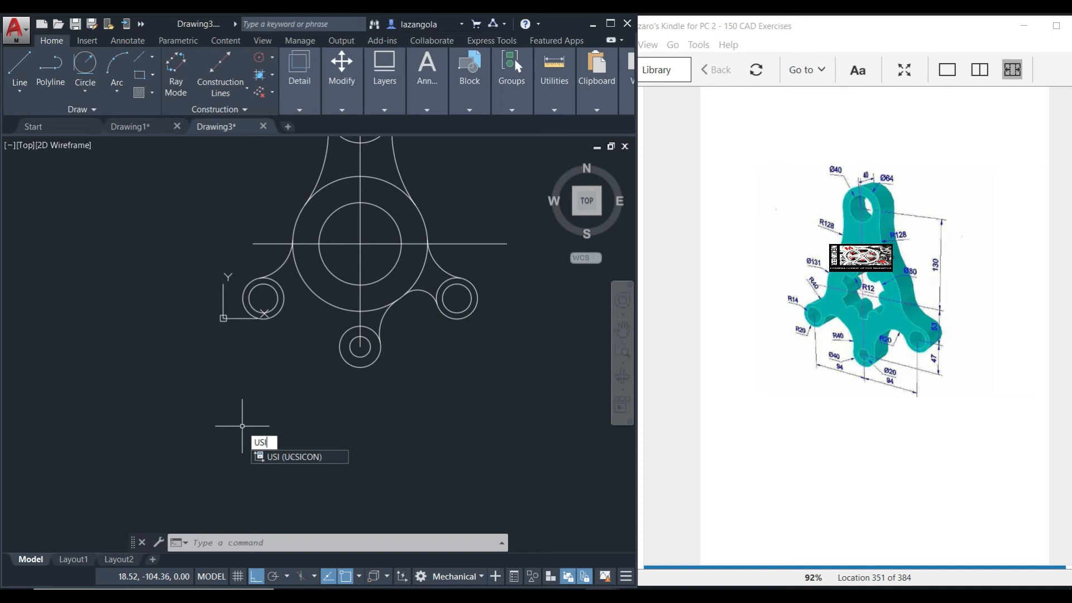
pyautogui.press('Return')
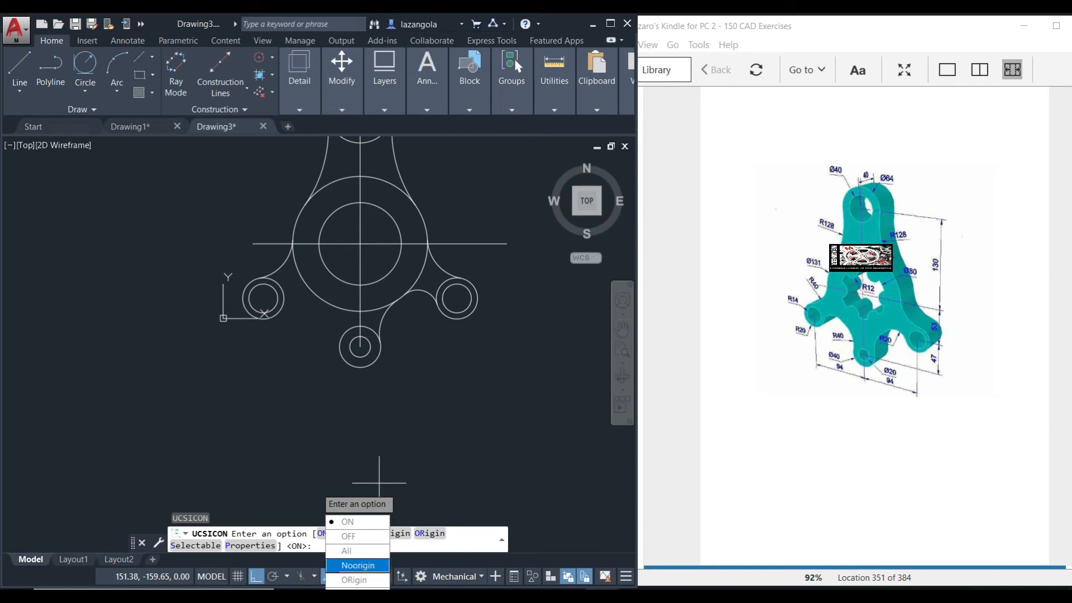
pyautogui.click(357, 564)
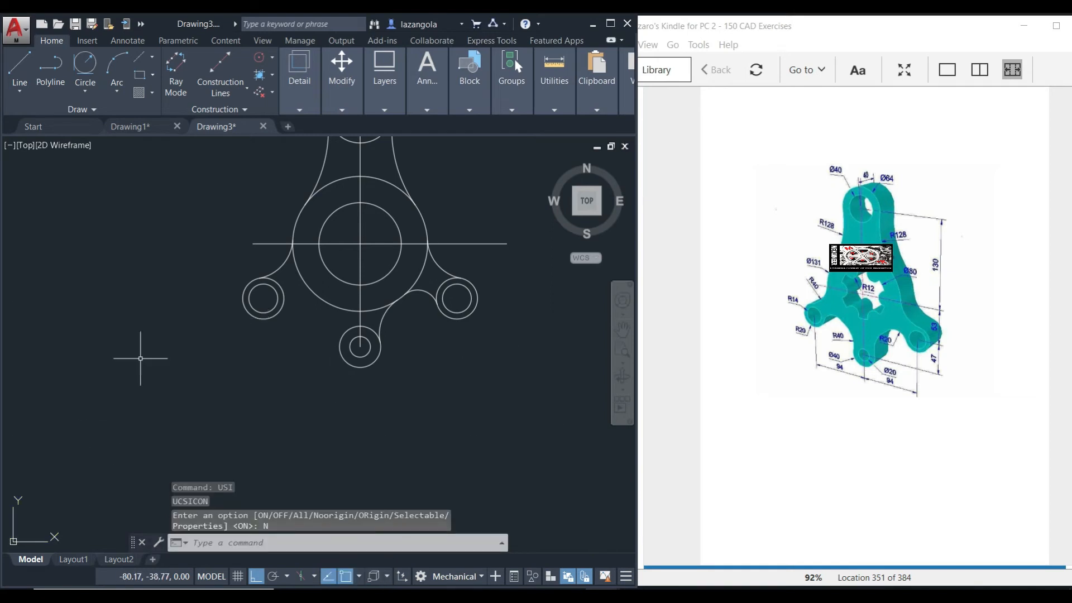
# Step: Draw a radius-20 Tan, Tan, Radius circle tangent to the left arm's outer circle and the larger central circle's lower left
pyautogui.click(85, 63)
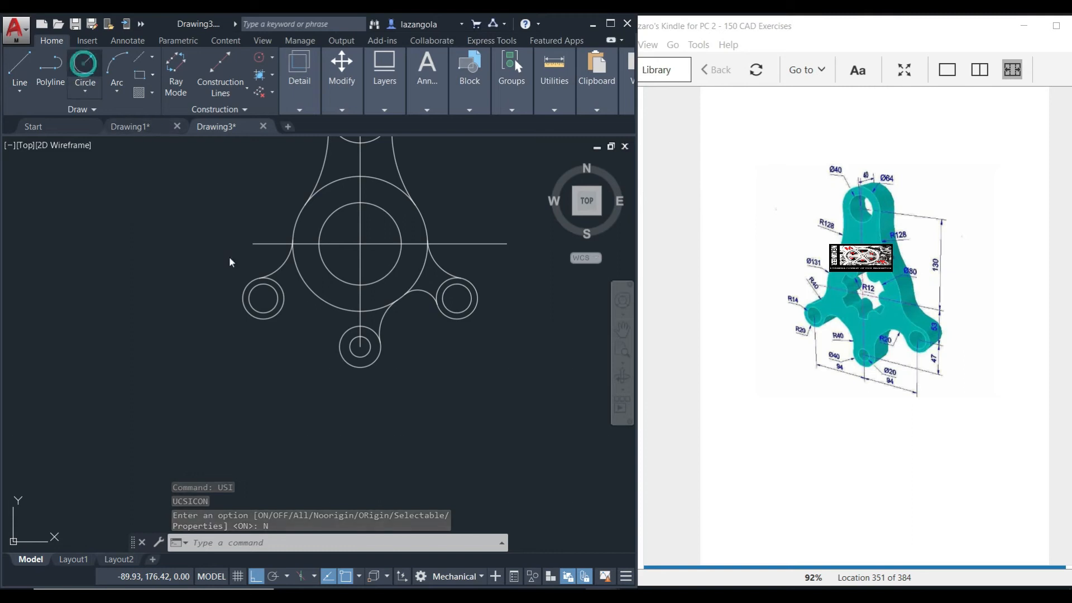
pyautogui.write('t')
pyautogui.press('Return')
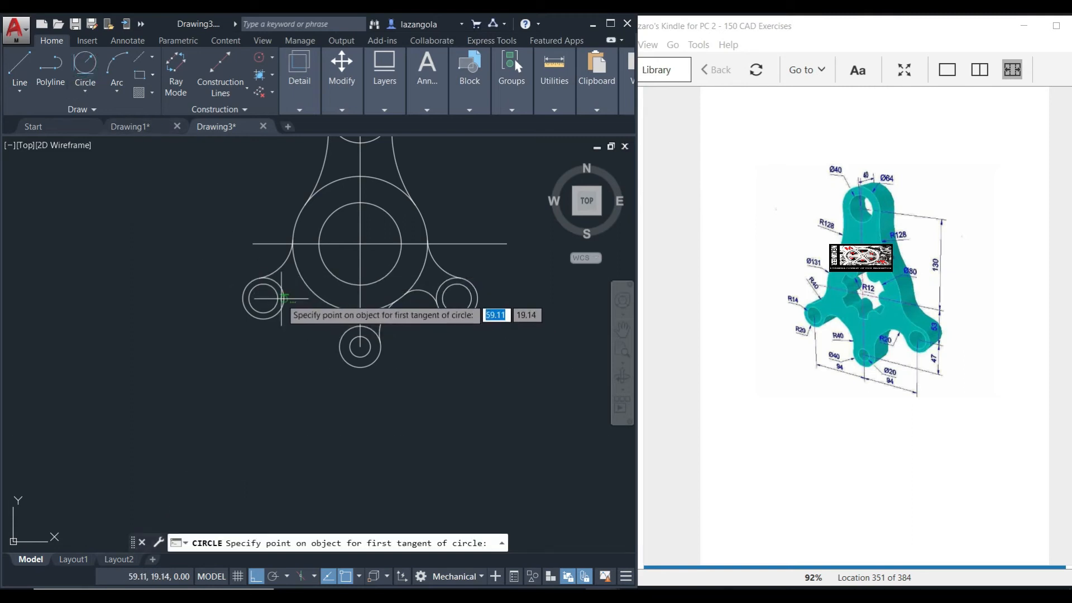
pyautogui.click(283, 298)
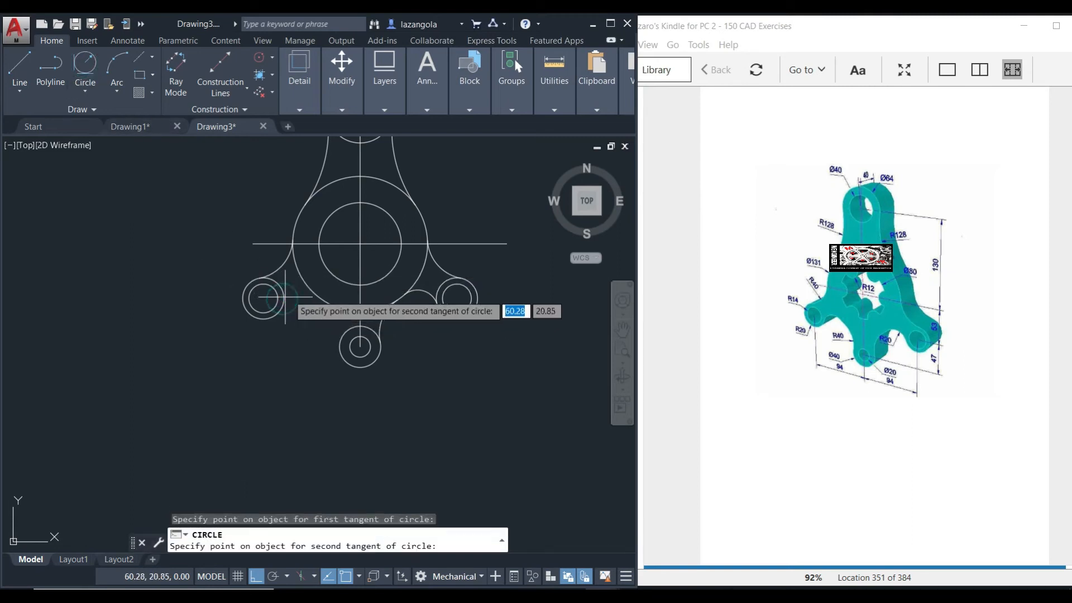
pyautogui.click(311, 291)
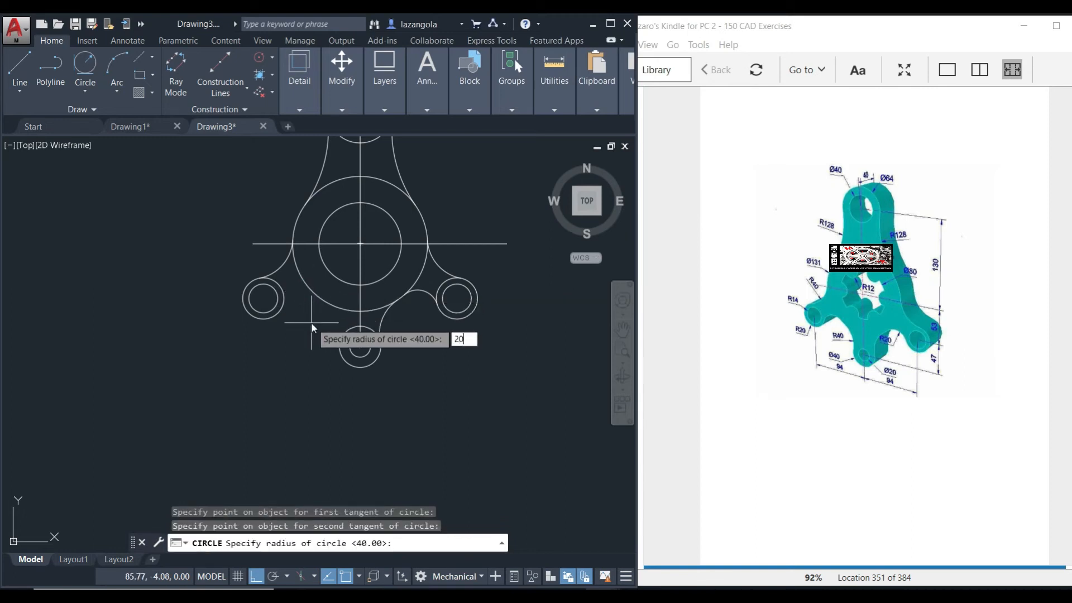
pyautogui.press('Return')
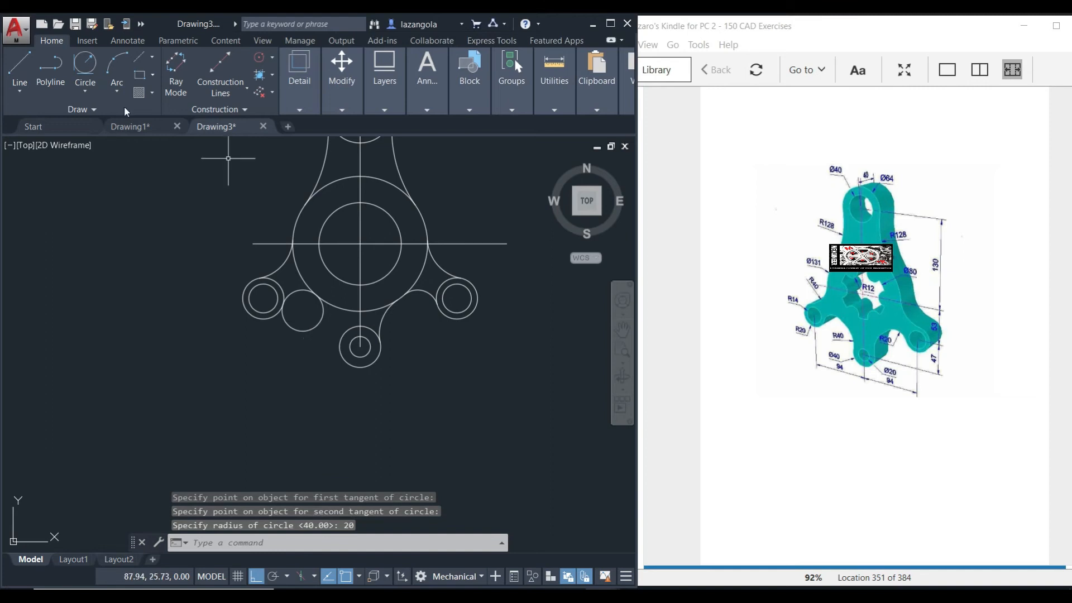
# Step: Draw a radius-40 Tan, Tan, Radius circle tangent to the larger central circle's lower left and the bottom arm's outer circle
pyautogui.click(85, 66)
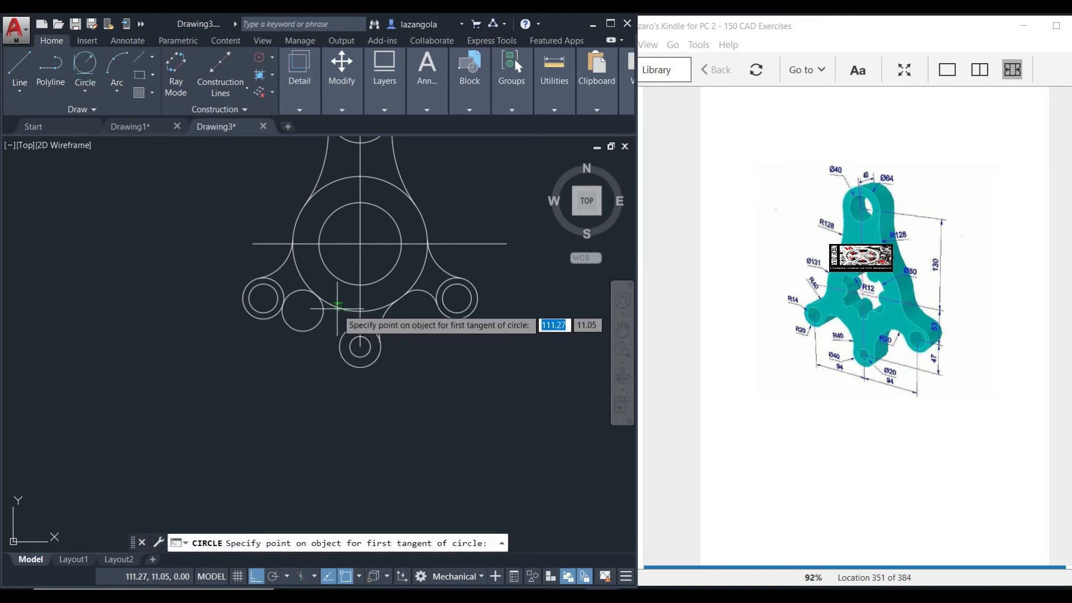
pyautogui.click(337, 307)
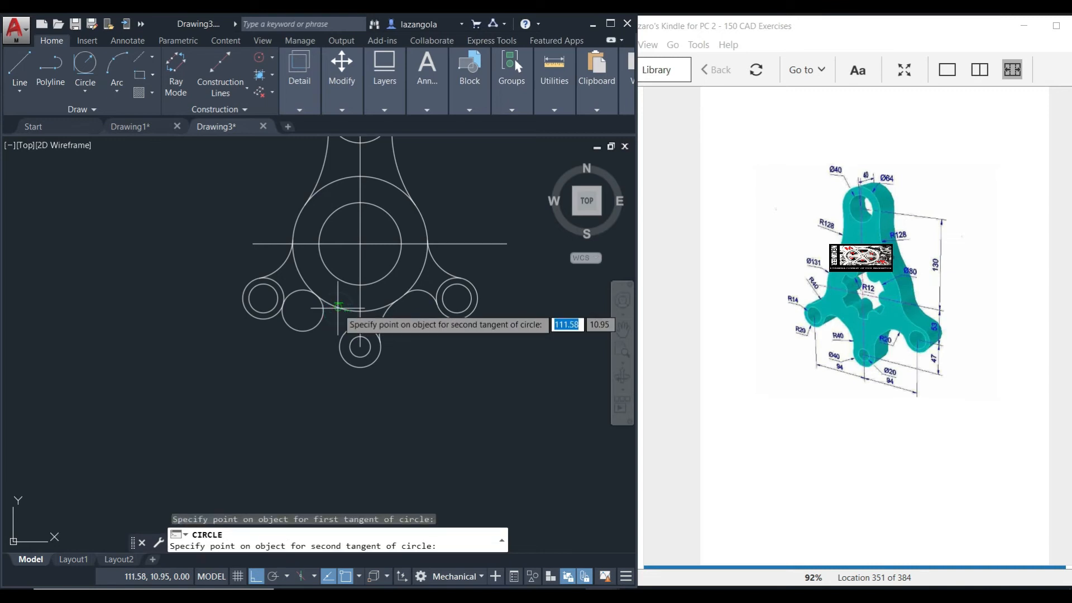
pyautogui.click(340, 339)
pyautogui.write('40')
pyautogui.press('Return')
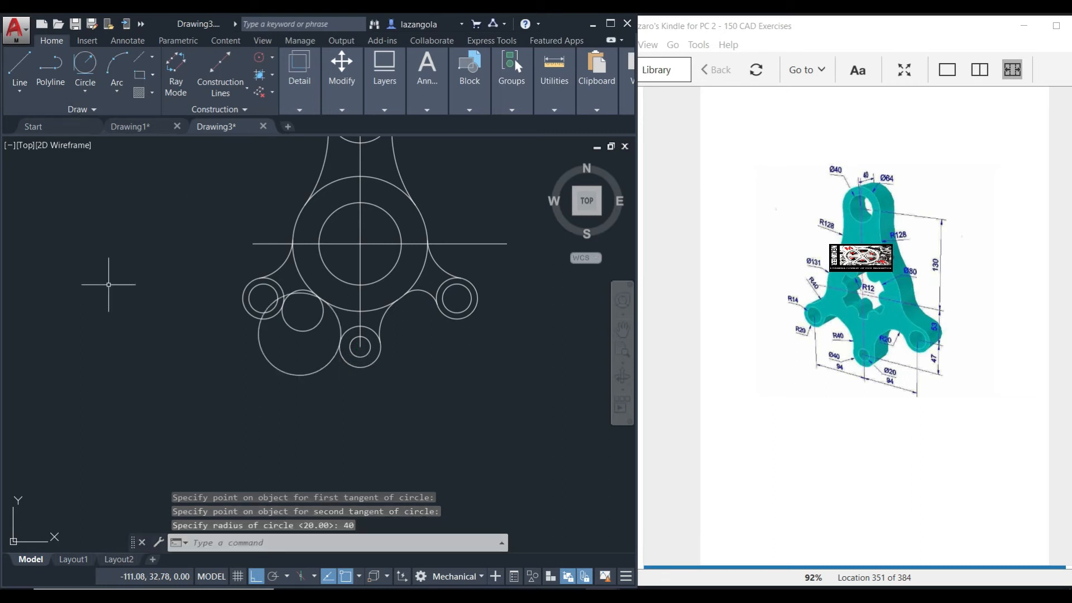
# Step: Trim the left radius-20 circle against the left arm's outer circle and the larger central circle, keeping only the upper connecting arc
pyautogui.write('tr')
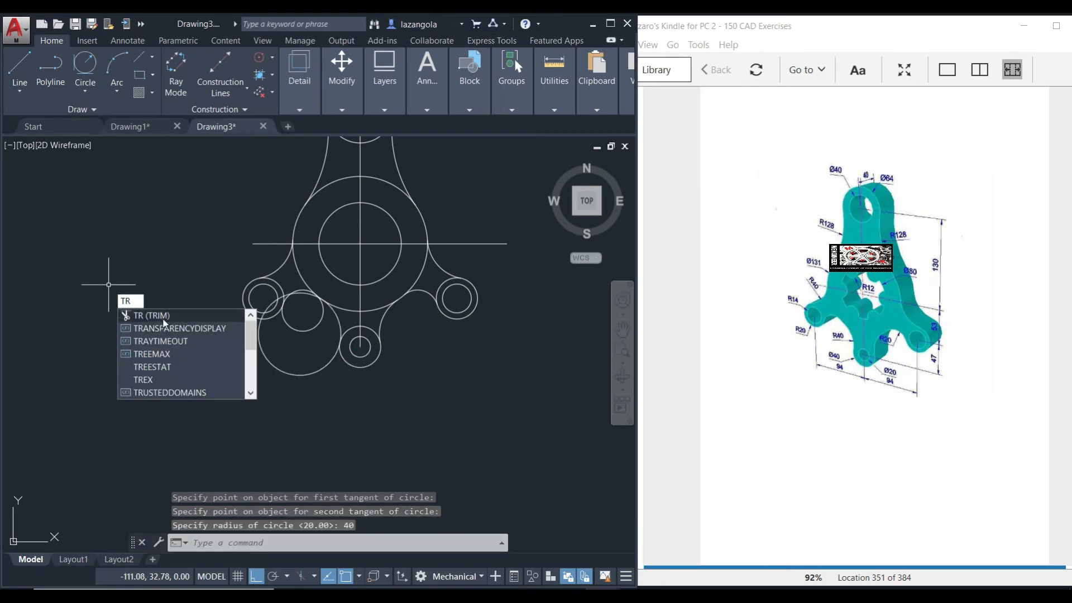
pyautogui.press('Return')
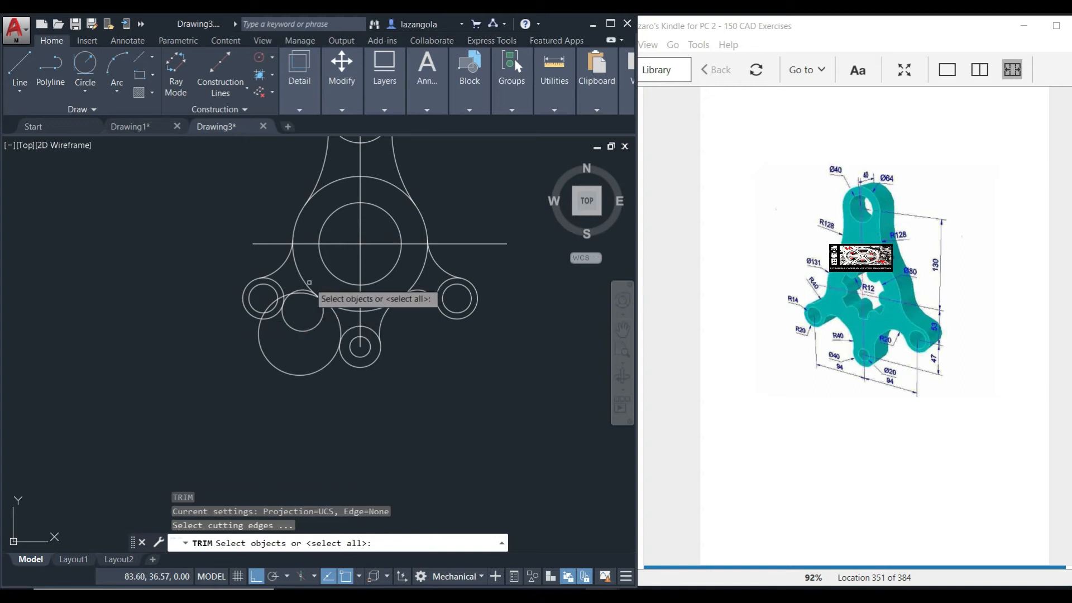
pyautogui.click(276, 282)
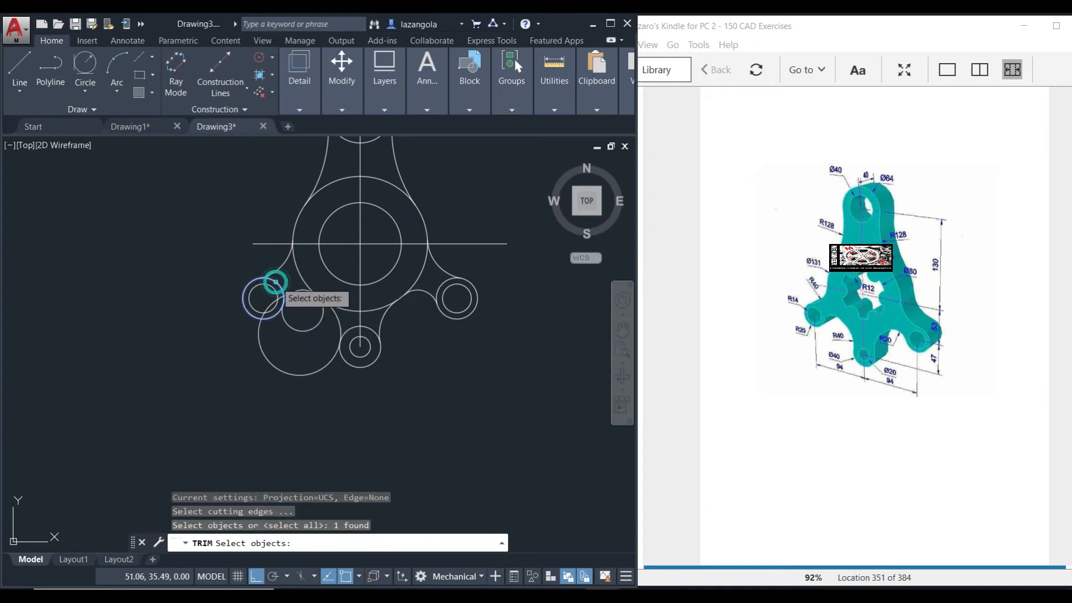
pyautogui.click(304, 281)
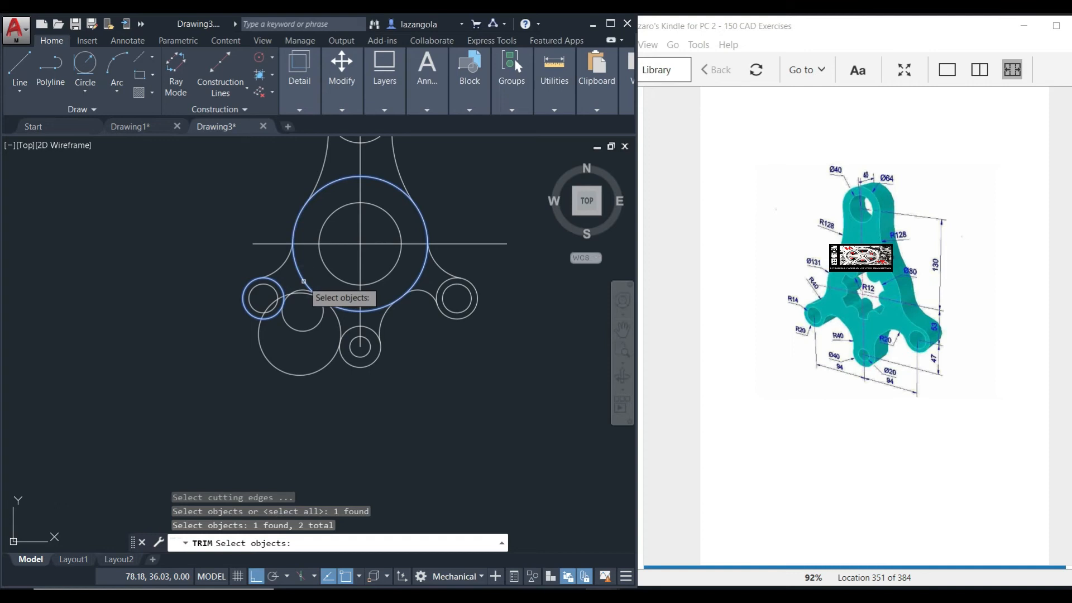
pyautogui.press('Return')
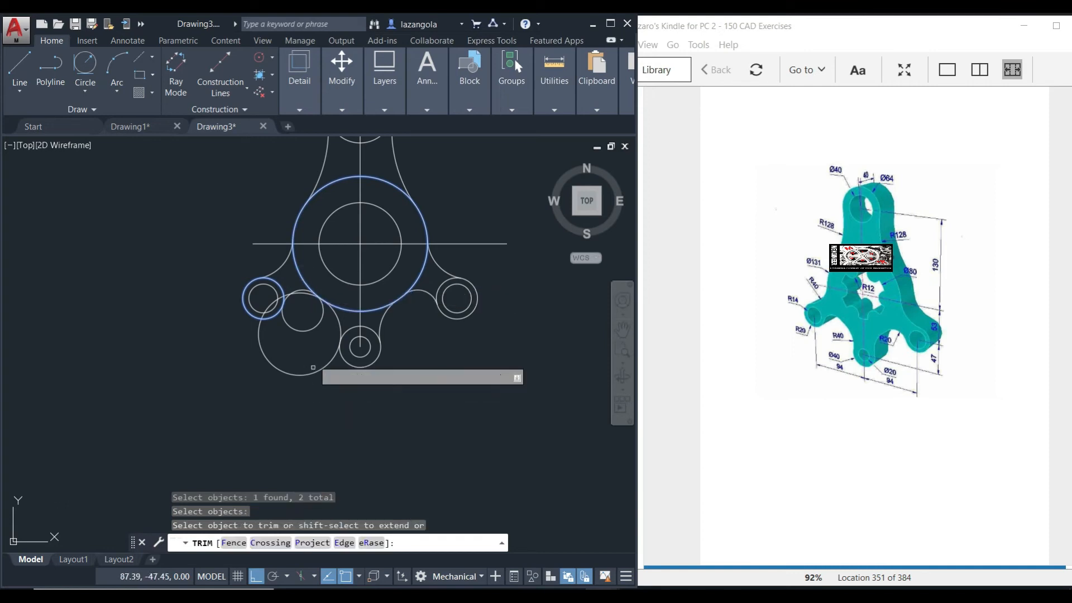
pyautogui.click(301, 331)
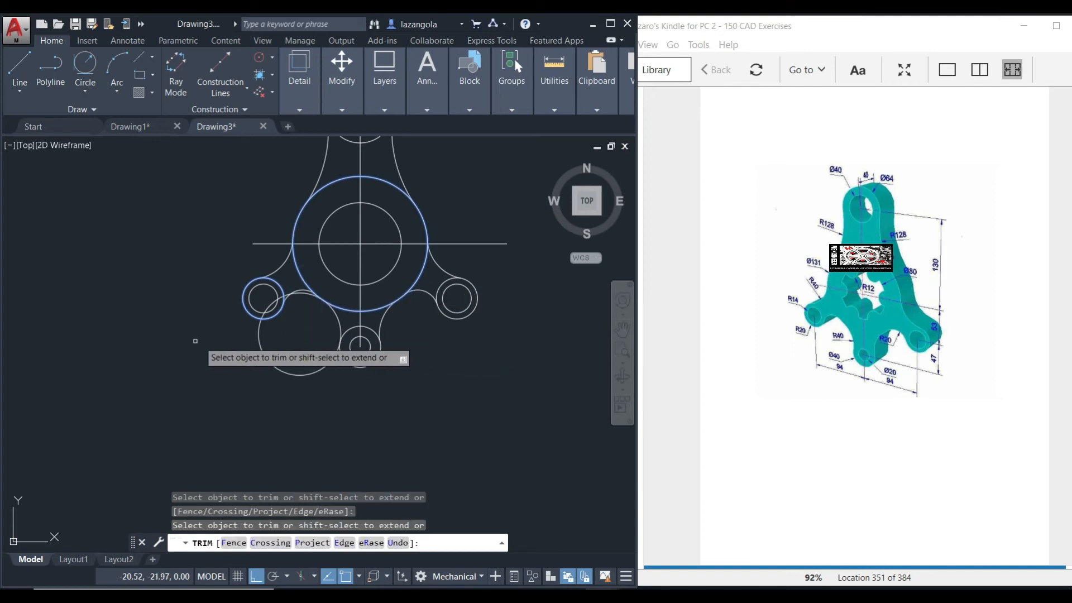
pyautogui.press('Return')
# Step: Trim the left radius-40 circle against the larger central circle and the bottom arm's outer circle, keeping only the connecting arc
pyautogui.press('Return')
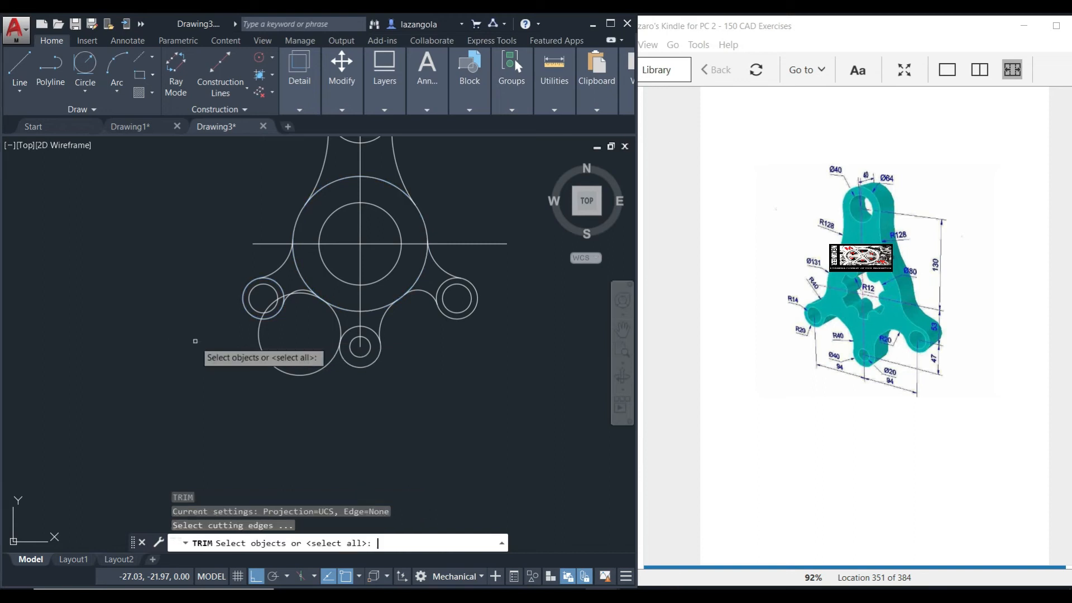
pyautogui.click(350, 309)
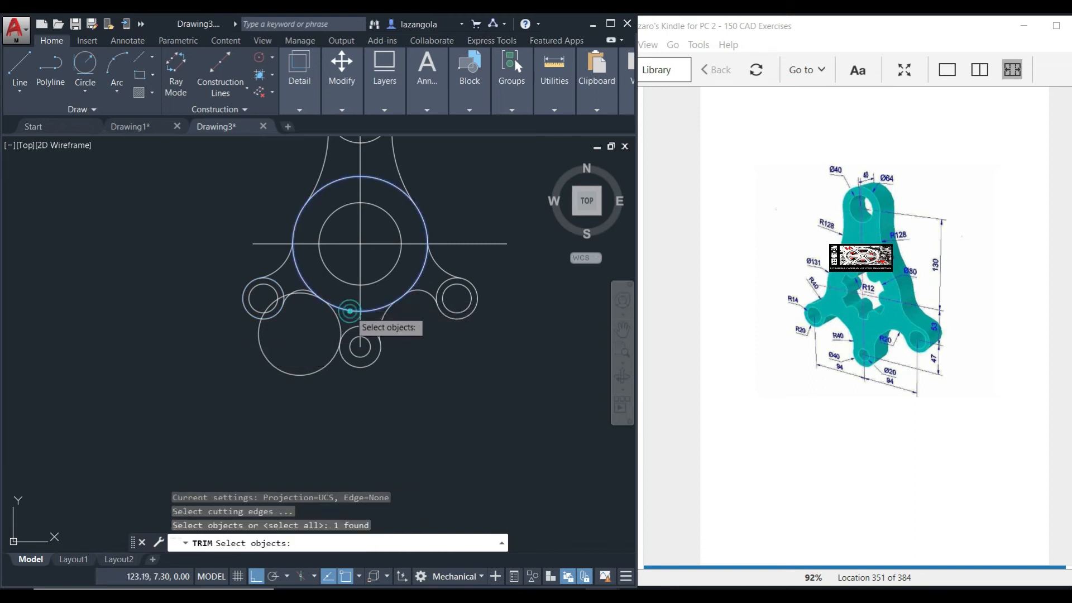
pyautogui.click(343, 360)
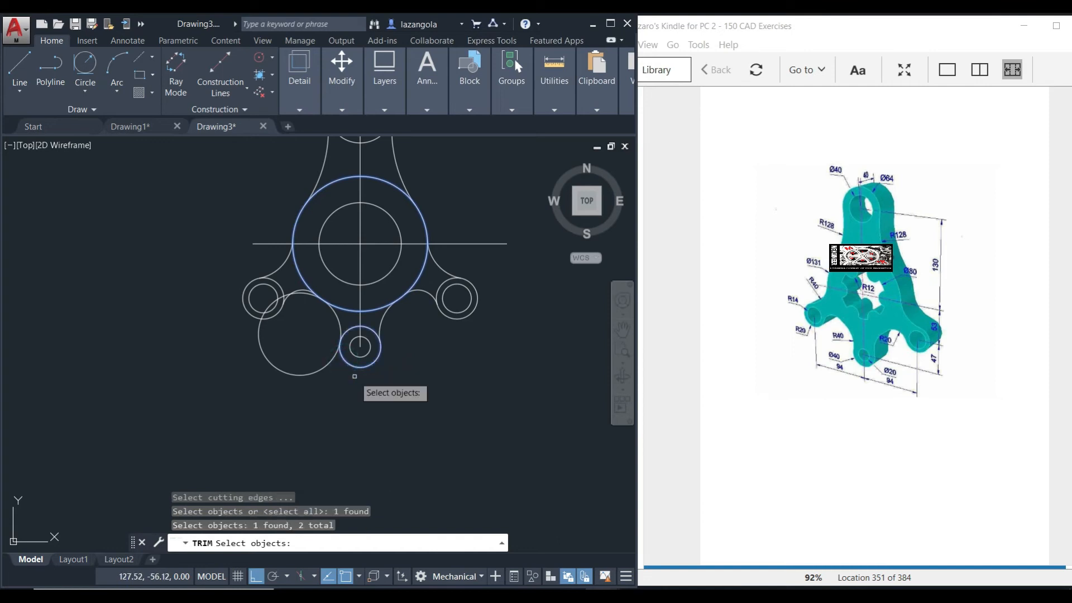
pyautogui.press('Return')
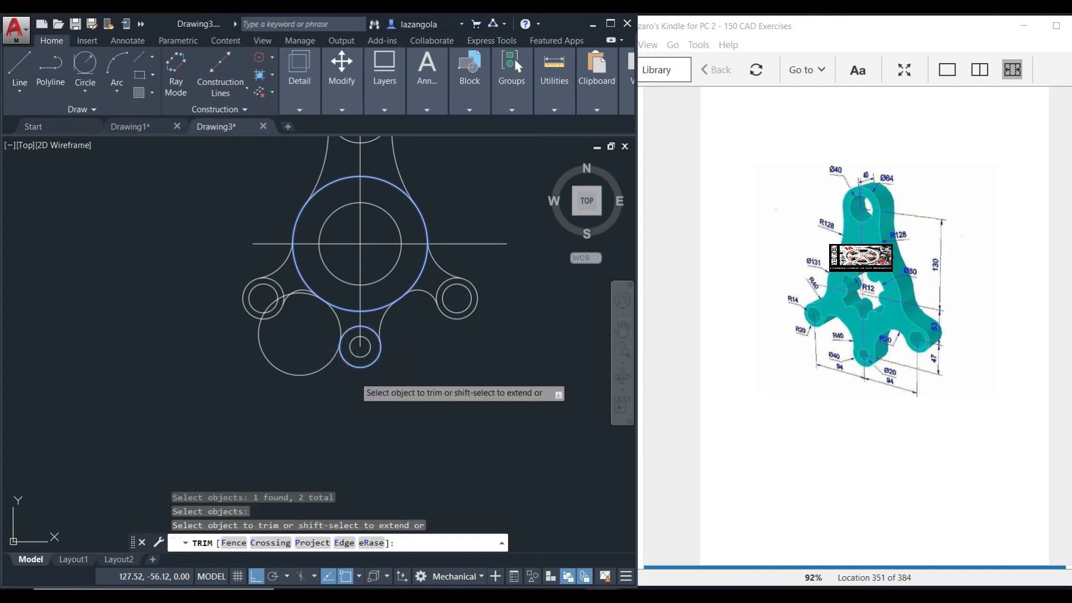
pyautogui.click(264, 359)
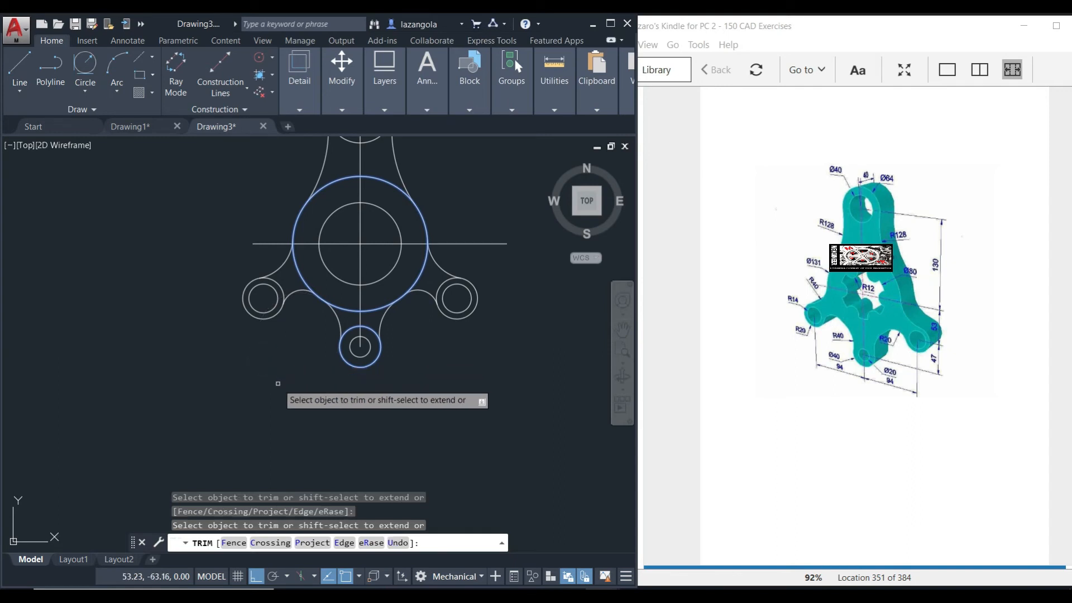
pyautogui.press('Return')
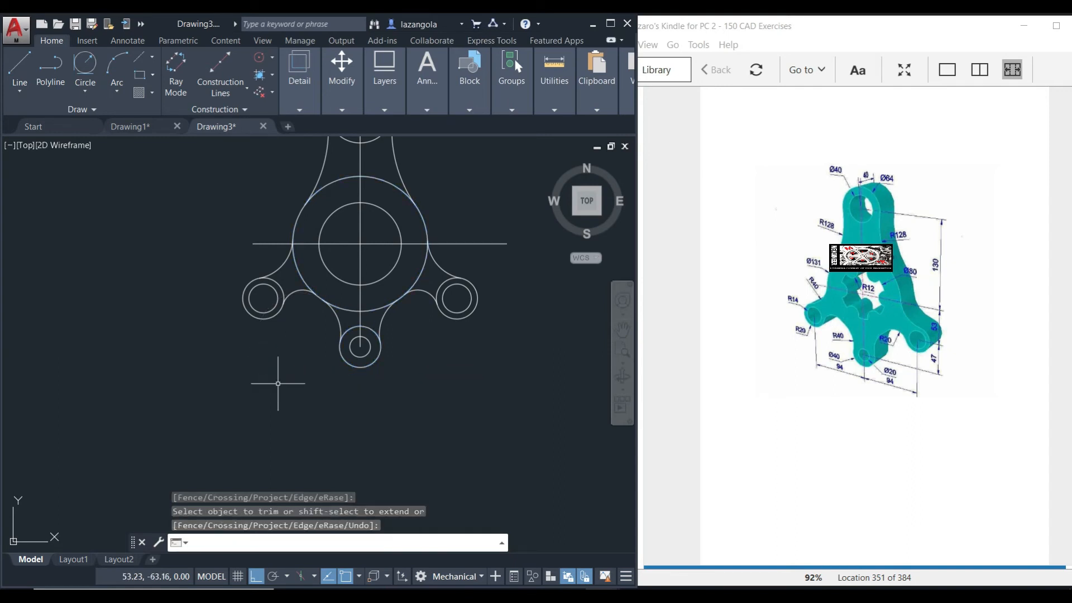
# Step: Draw a radius-12 Center, Radius circle centred on the left quadrant of the smaller central circle
pyautogui.scroll(-2, 472, 375)
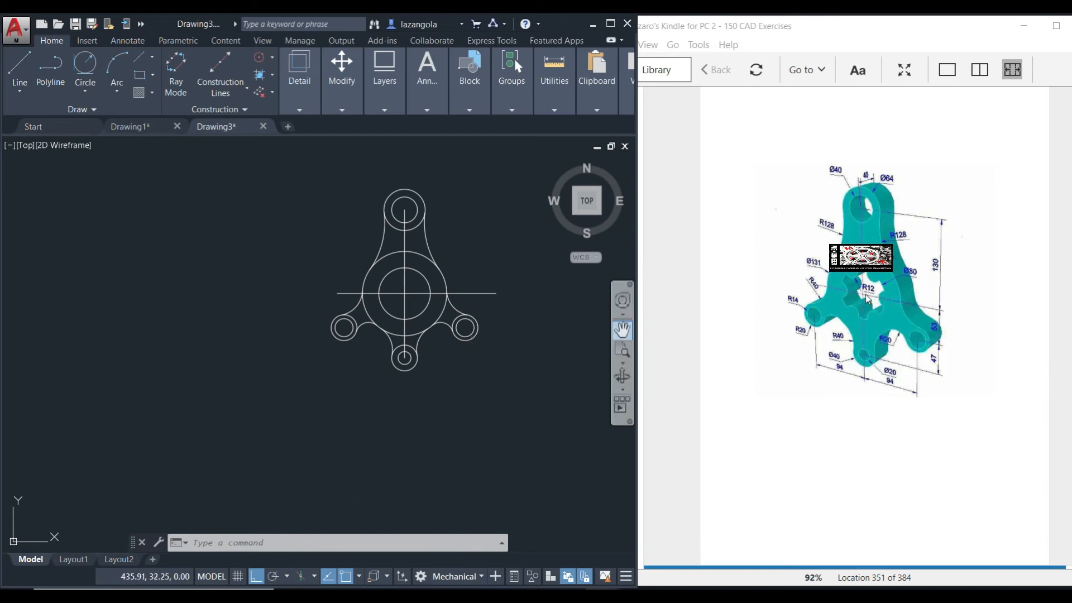
pyautogui.click(86, 95)
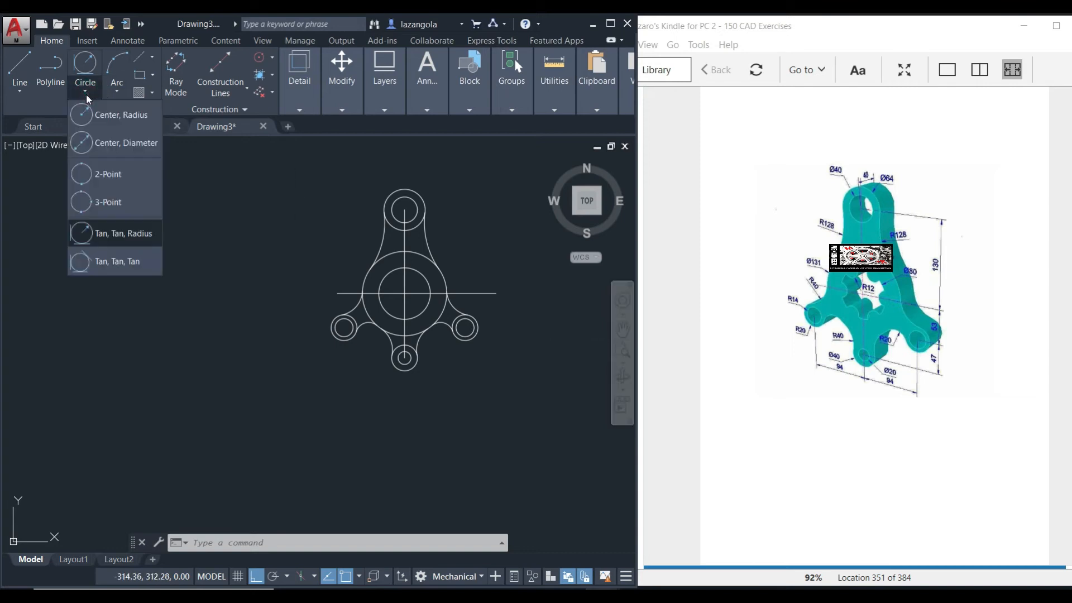
pyautogui.click(105, 115)
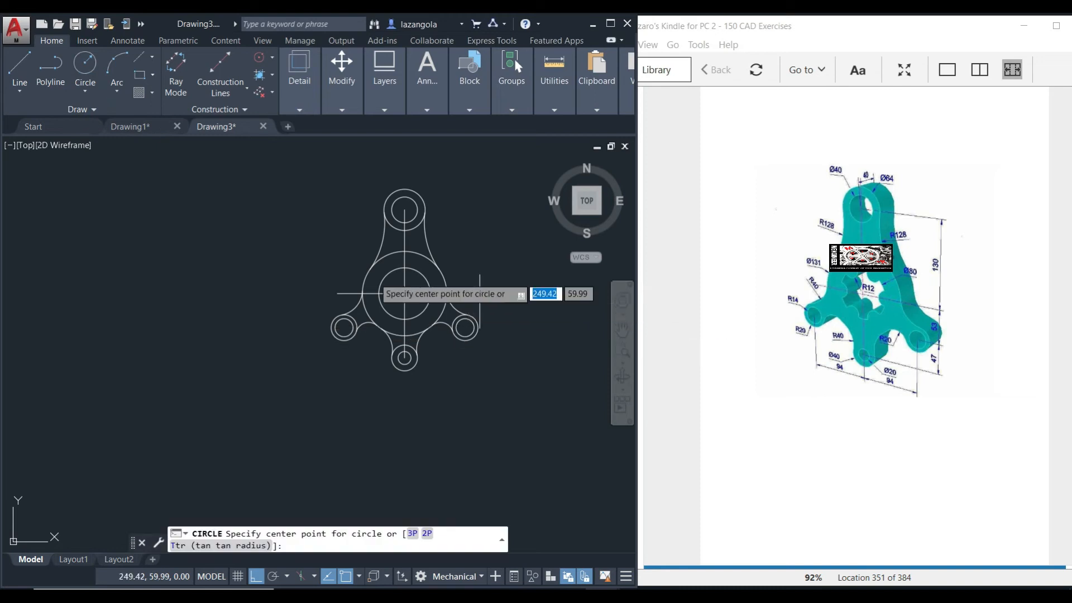
pyautogui.click(379, 293)
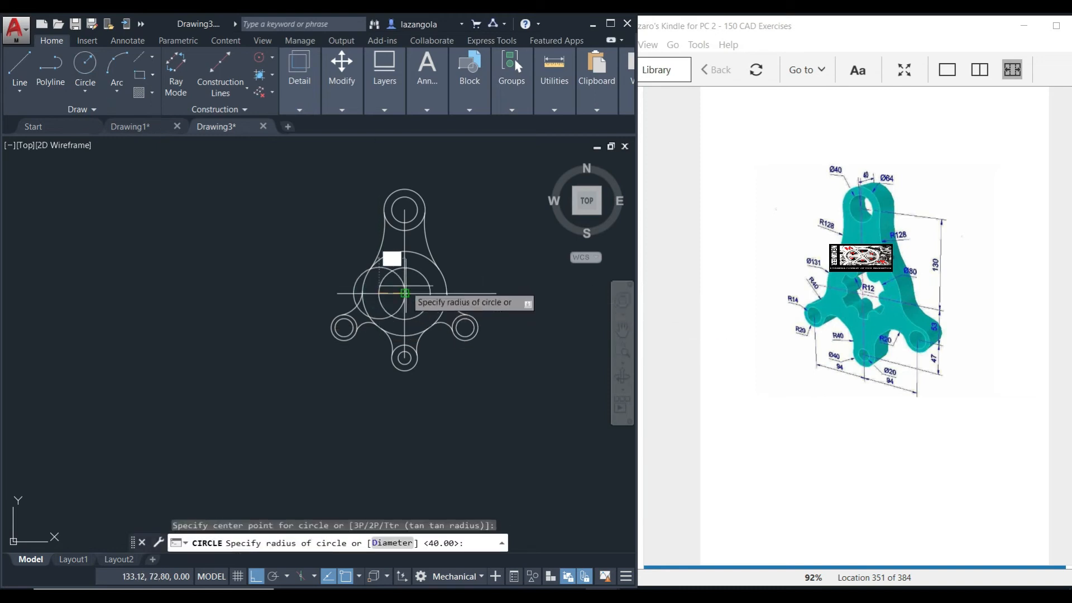
pyautogui.write('12')
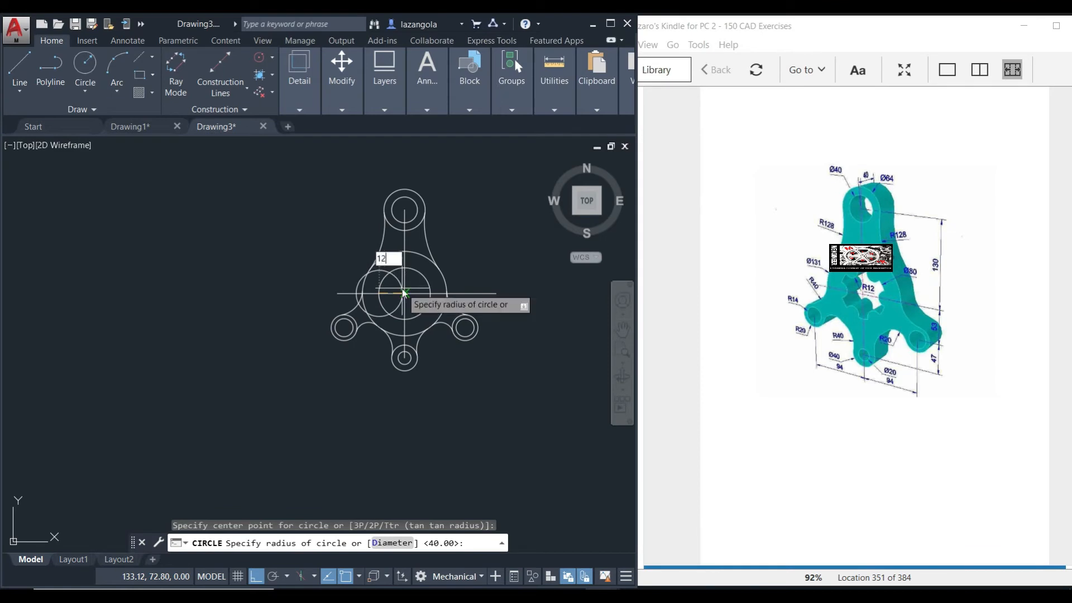
pyautogui.press('Return')
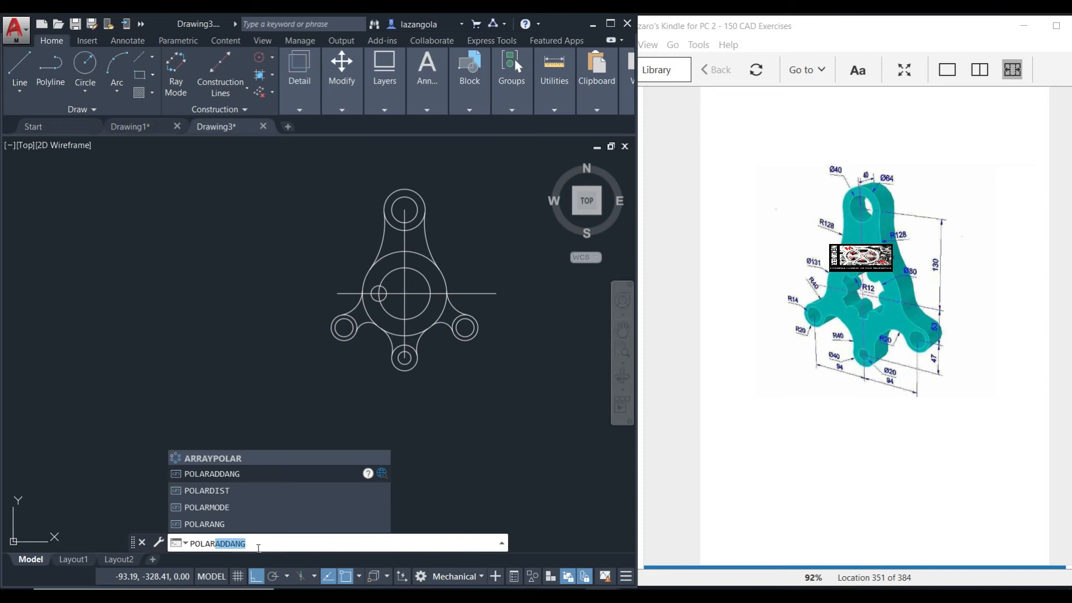
# Step: Create a polar array of the radius-12 circle around the central circles' centre, with 6 items filling 360 degrees
pyautogui.click(231, 459)
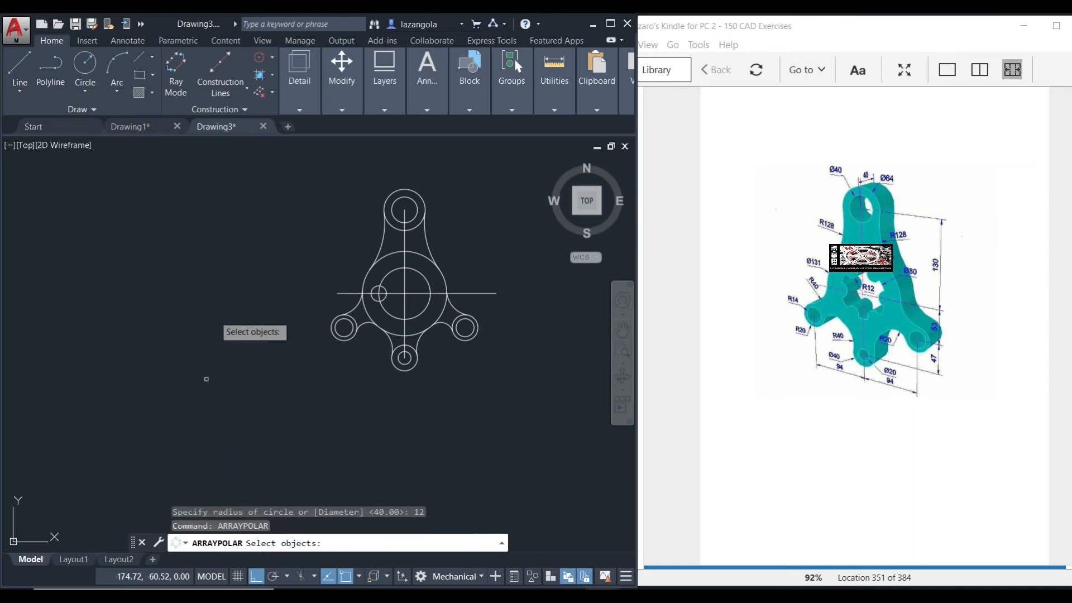
pyautogui.click(379, 292)
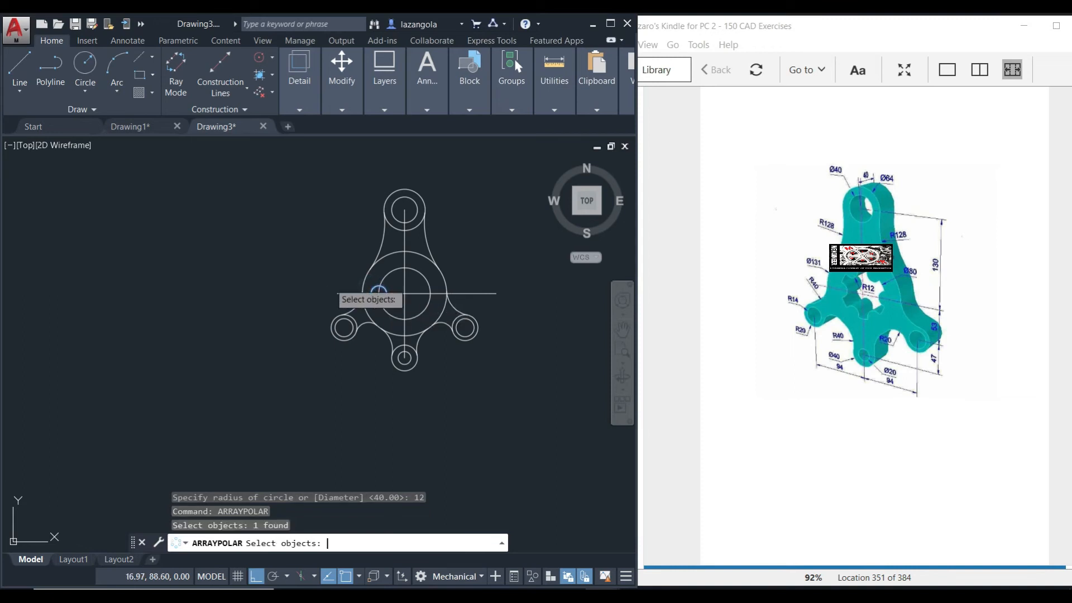
pyautogui.press('Return')
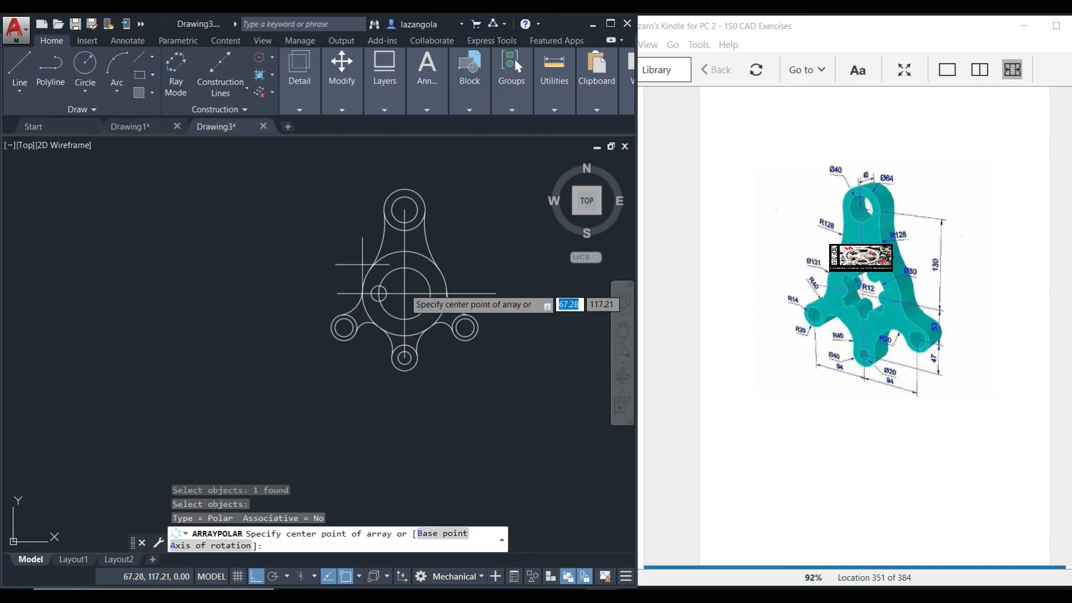
pyautogui.click(404, 293)
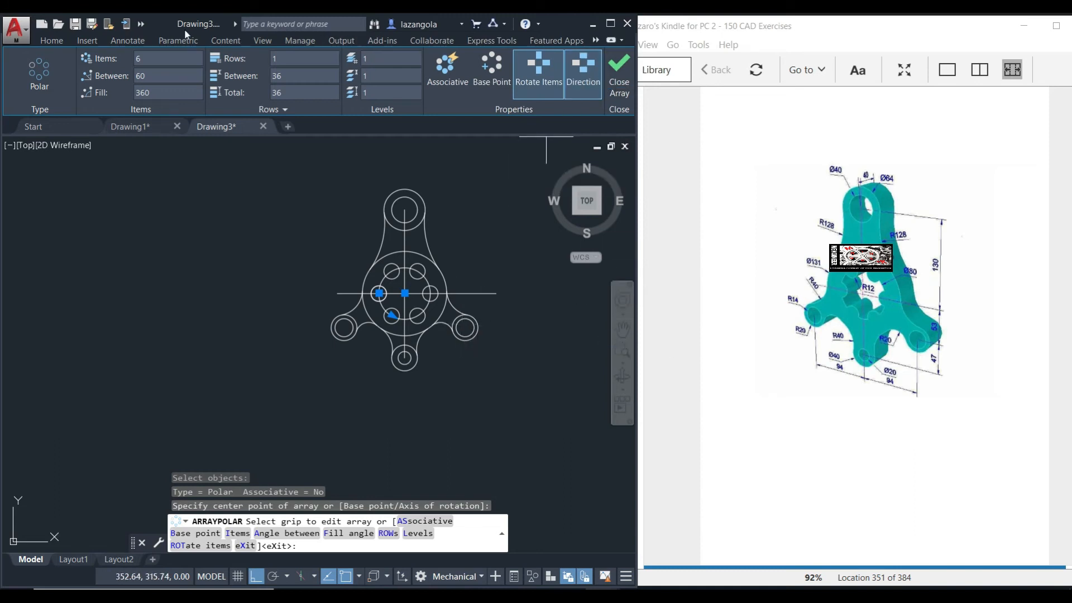
pyautogui.click(620, 89)
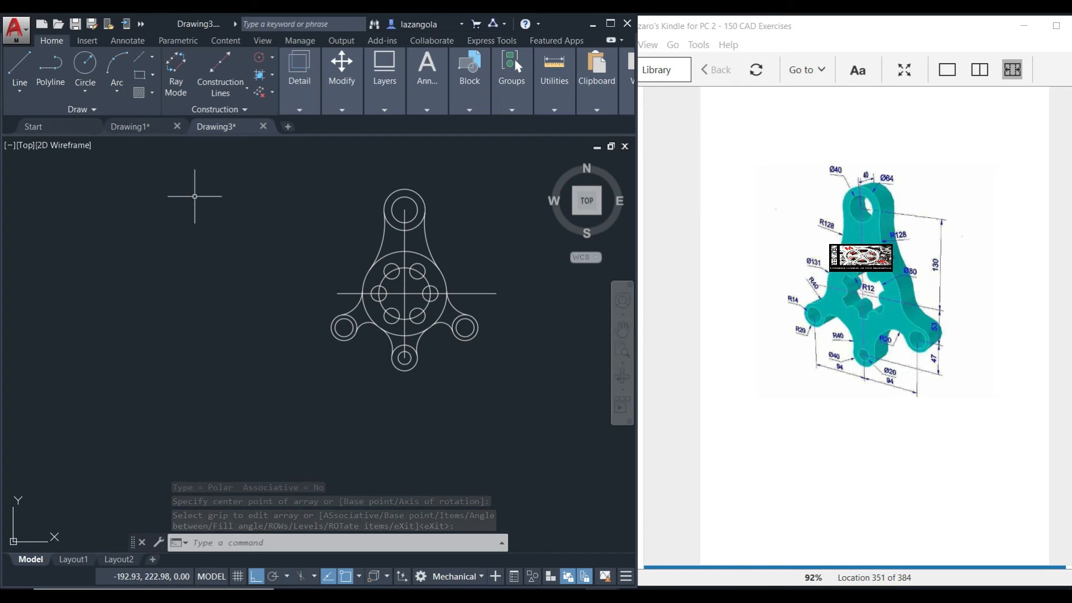
# Step: Trim the outer halves of the six radius-12 circles, using the smaller central circle as the cutting edge
pyautogui.write('TR')
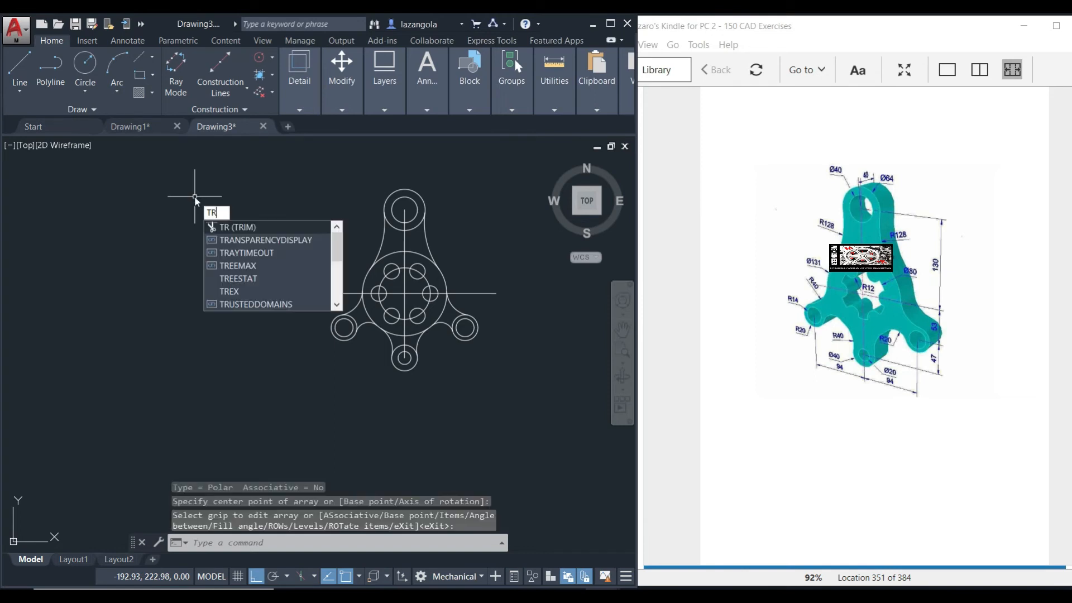
pyautogui.click(239, 227)
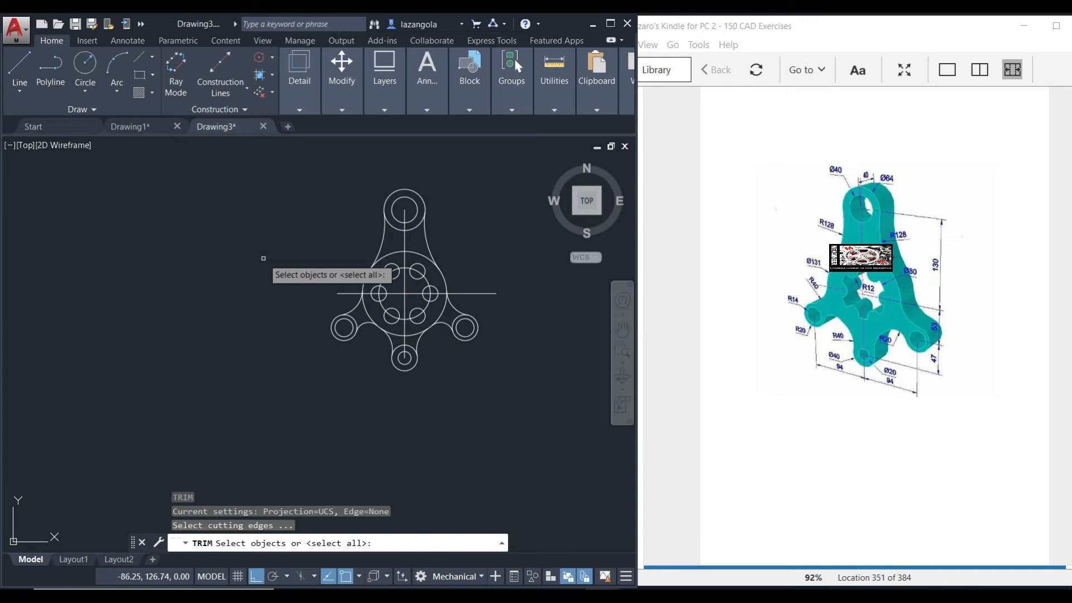
pyautogui.click(426, 279)
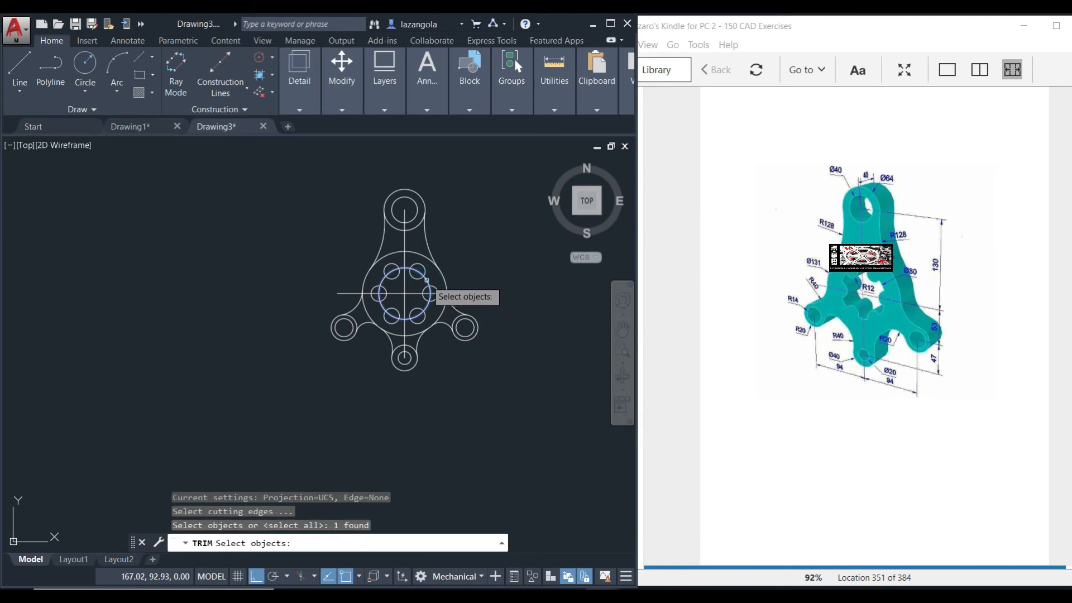
pyautogui.press('Return')
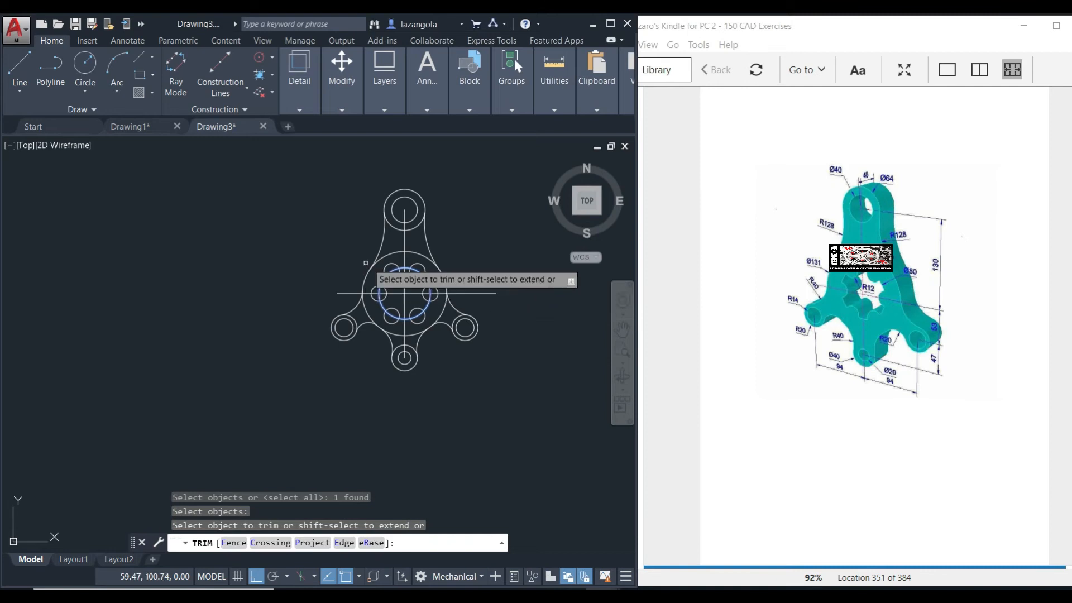
pyautogui.click(419, 259)
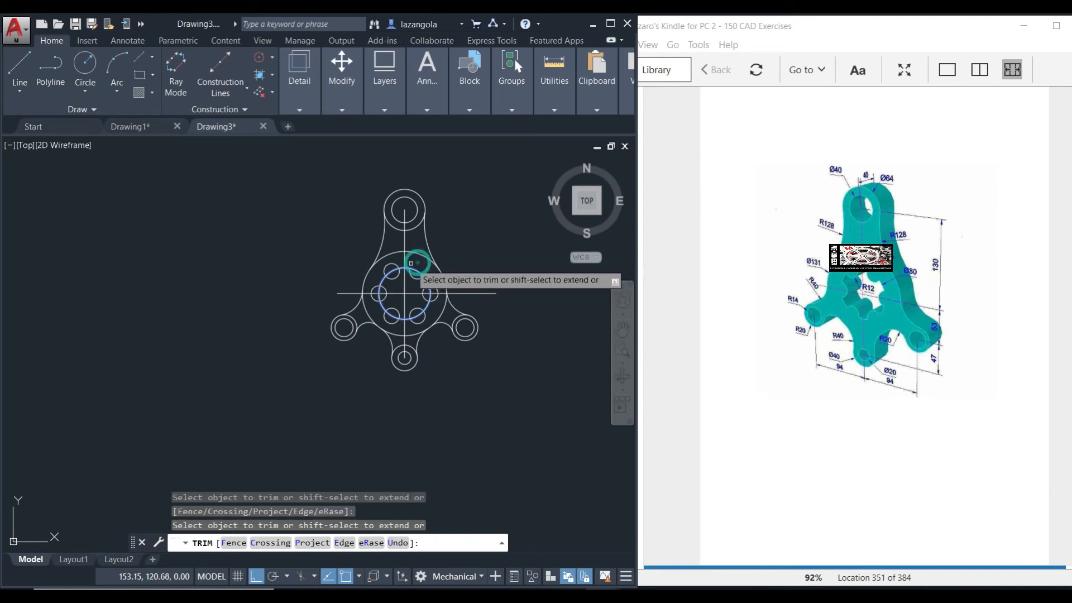
pyautogui.click(389, 269)
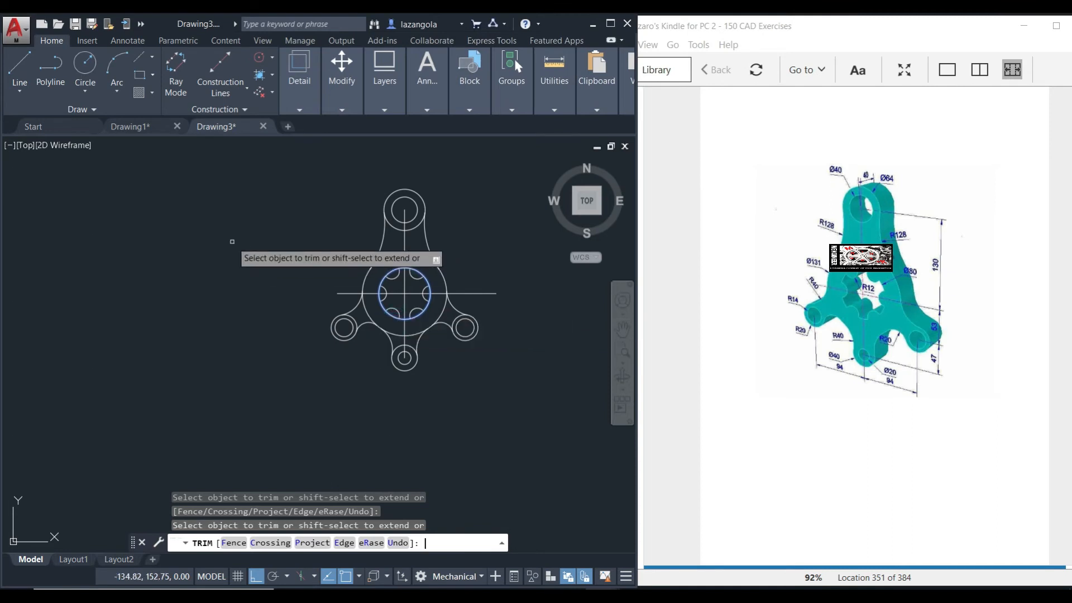
pyautogui.press('Return')
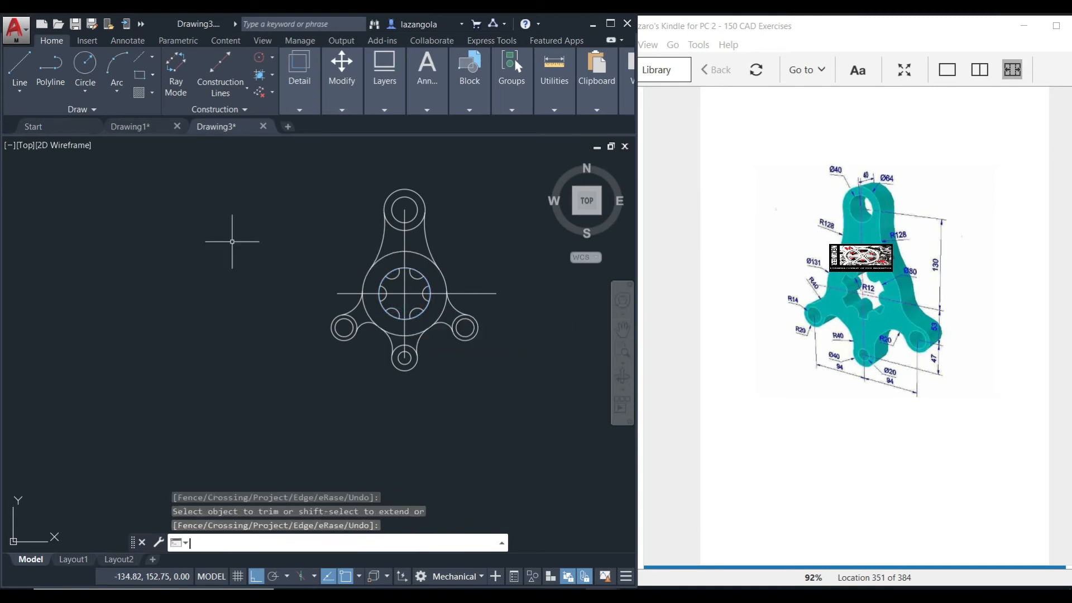
# Step: Trim the smaller central circle's segments across the six radius-12 arcs, using all objects as cutting edges, to leave one continuous notched cutout
pyautogui.press('Return')
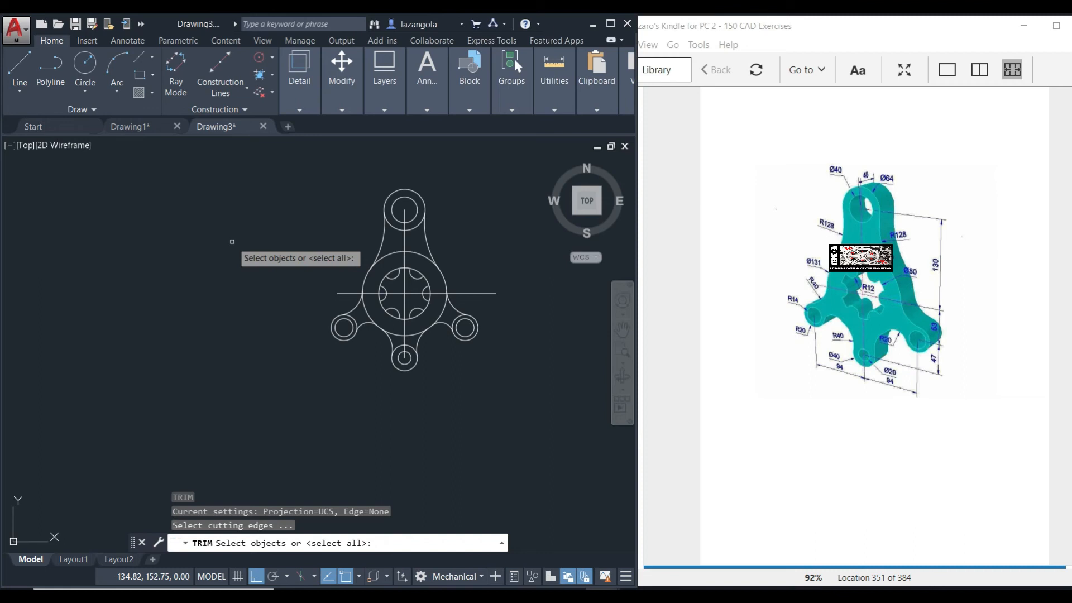
pyautogui.press('Return')
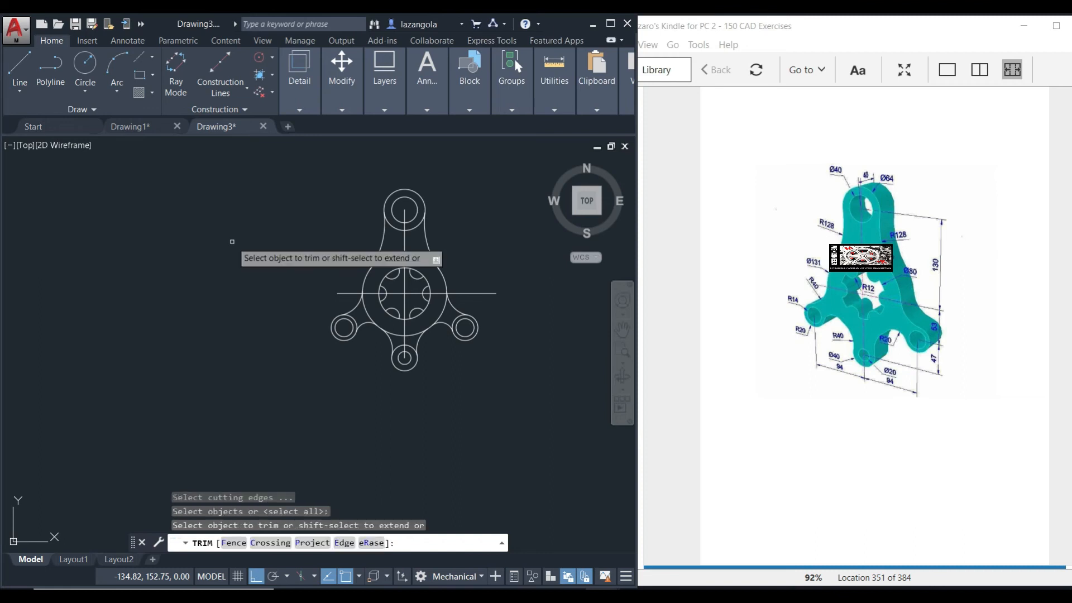
pyautogui.click(419, 271)
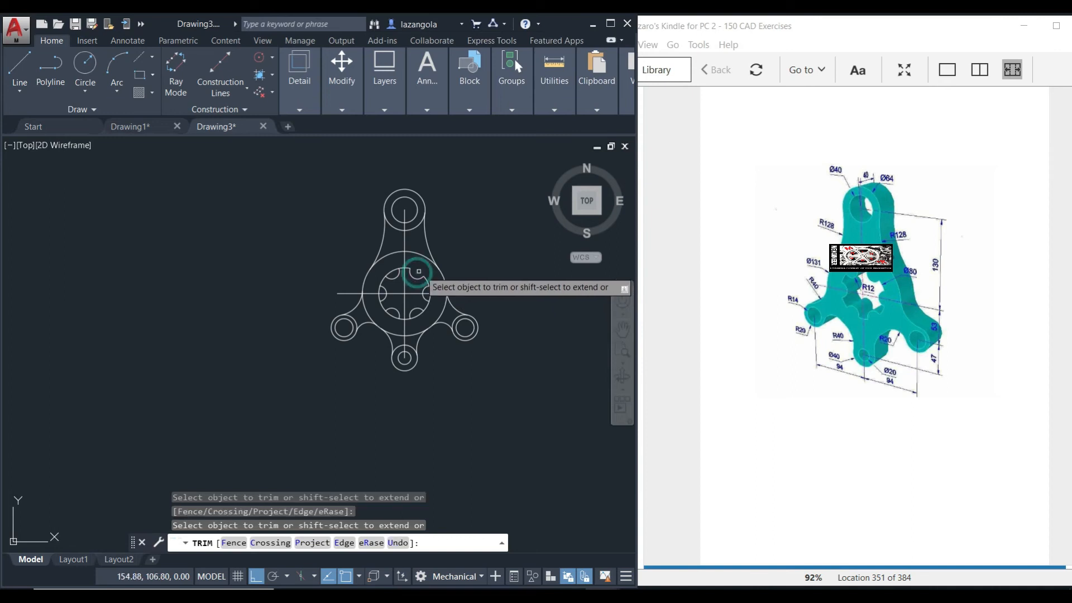
pyautogui.scroll(2, 420, 270)
pyautogui.scroll(2, 423, 269)
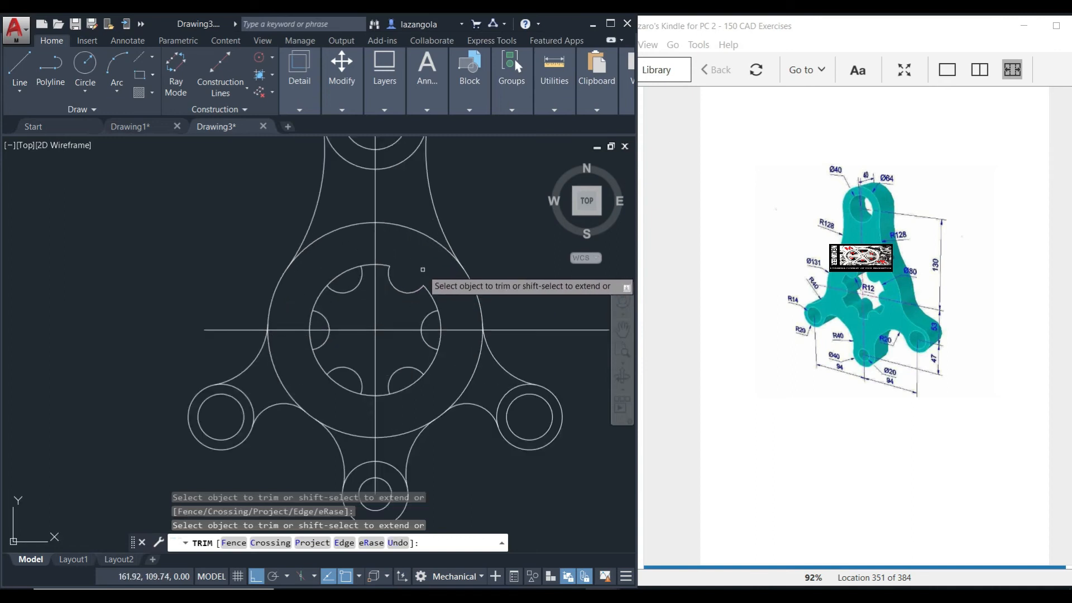
pyautogui.click(335, 274)
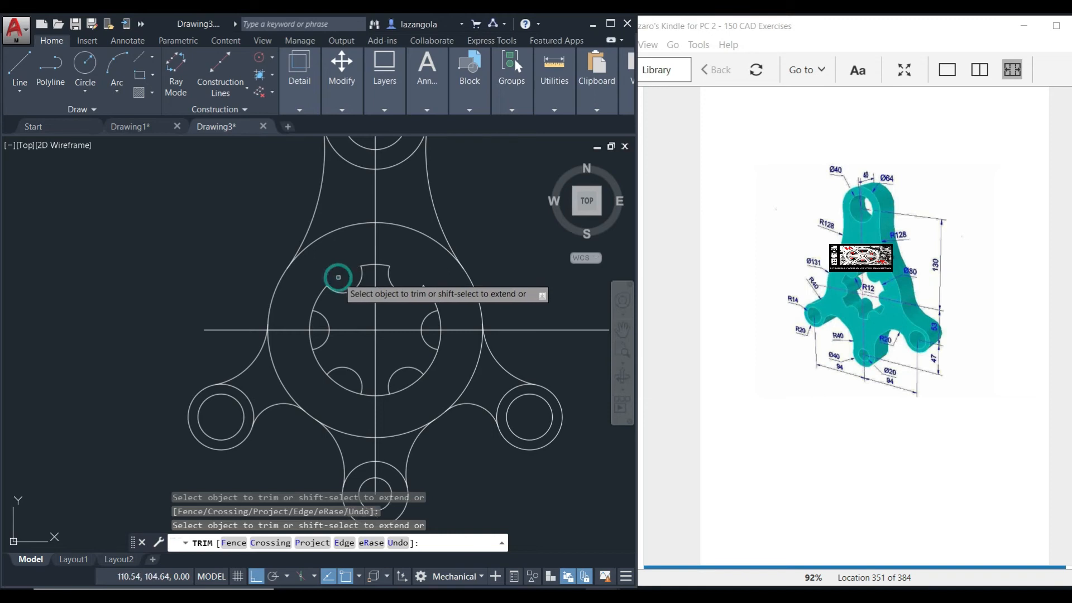
pyautogui.click(312, 326)
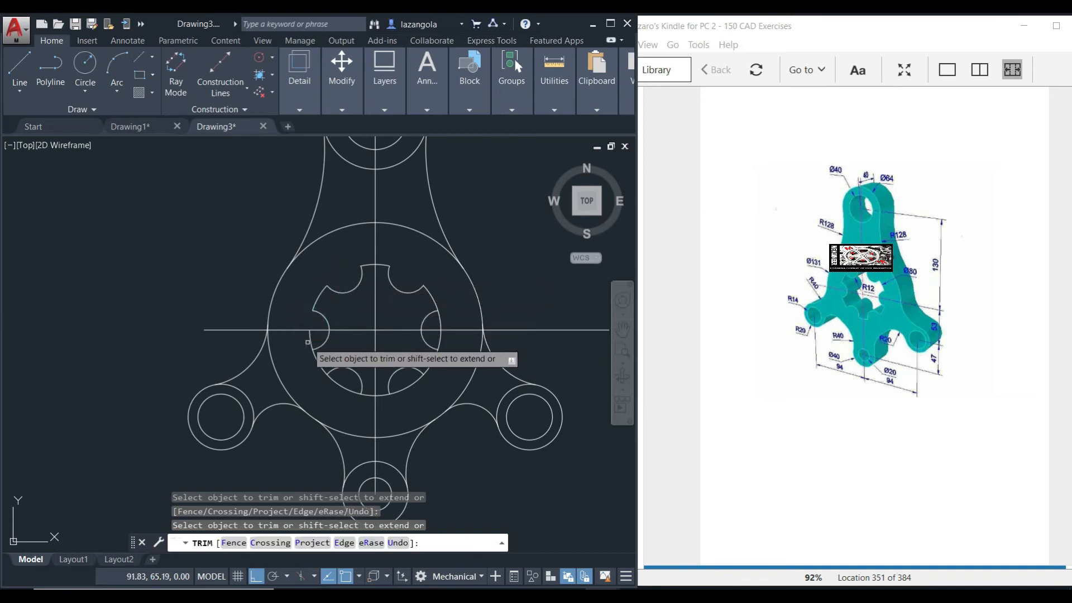
pyautogui.click(341, 384)
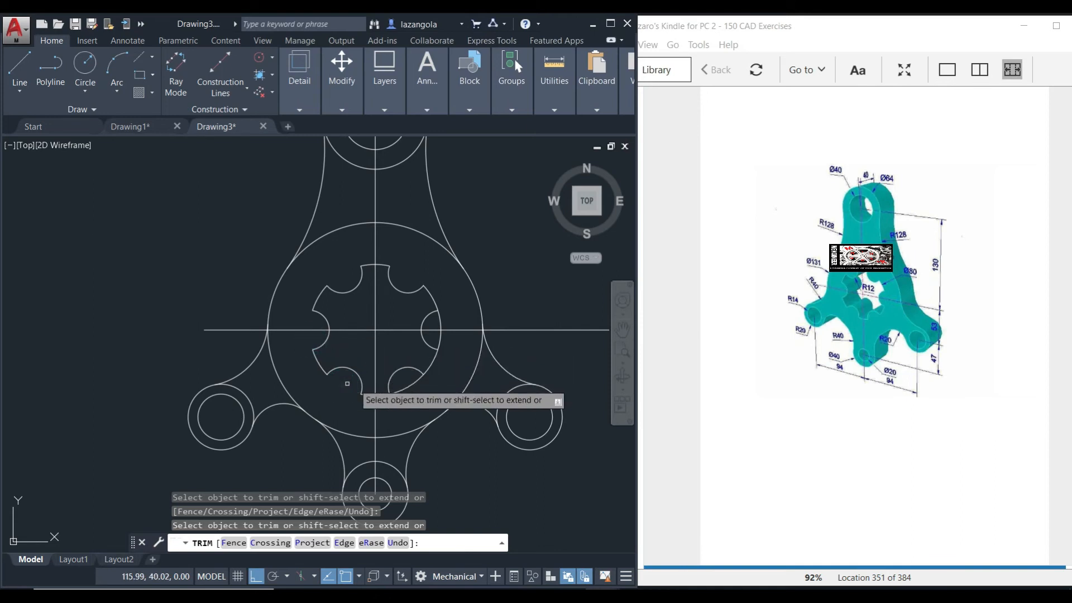
pyautogui.click(405, 386)
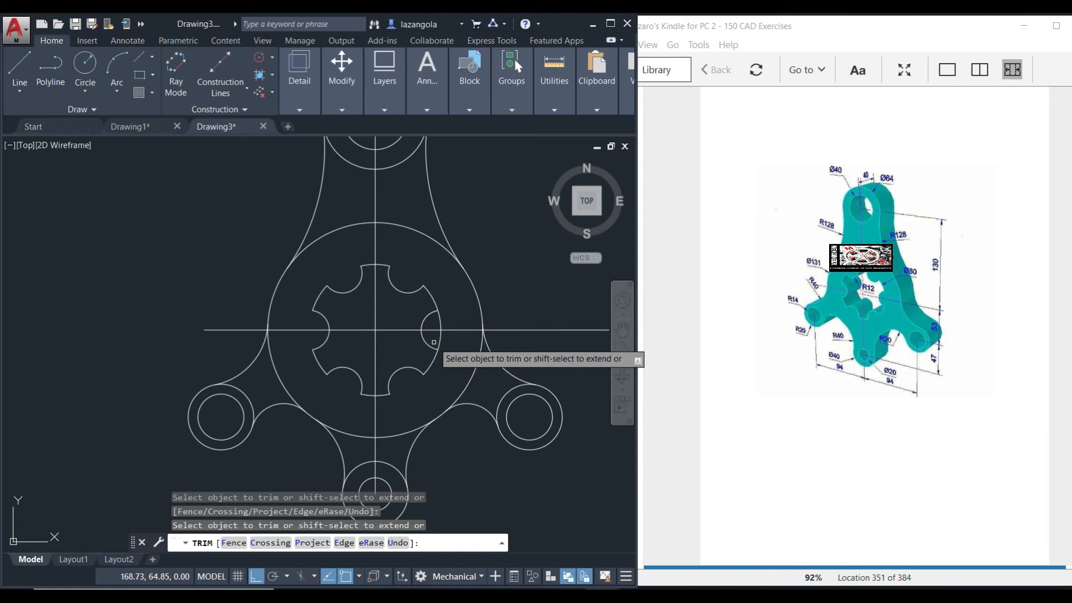
pyautogui.click(441, 341)
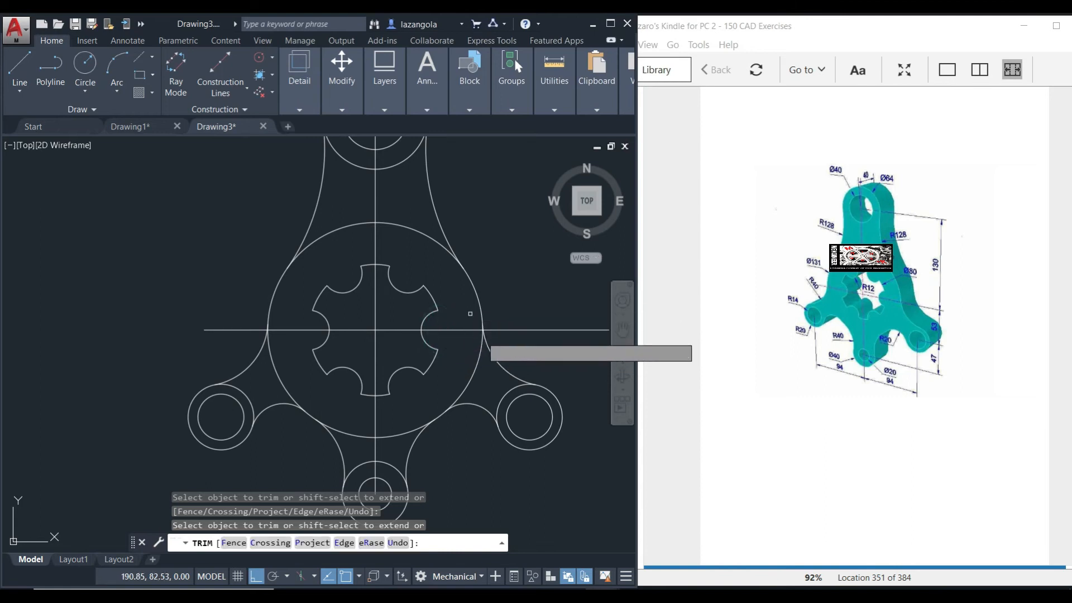
# Step: Trim the inward parts of the right and bottom arms' outer circles and the larger central circle's arcs inside the bracket outline
pyautogui.click(503, 394)
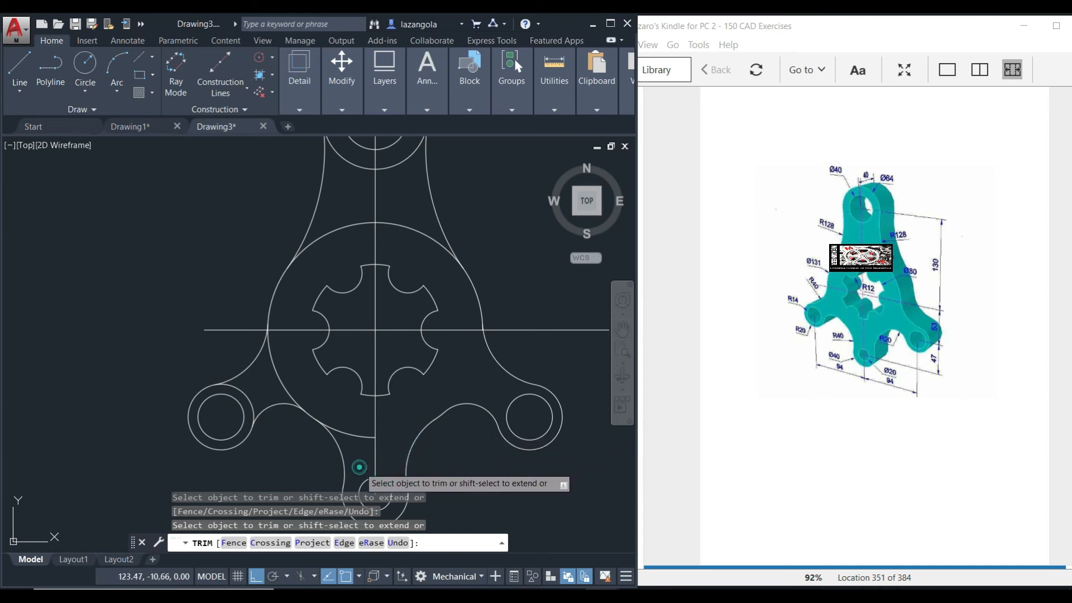
pyautogui.click(347, 434)
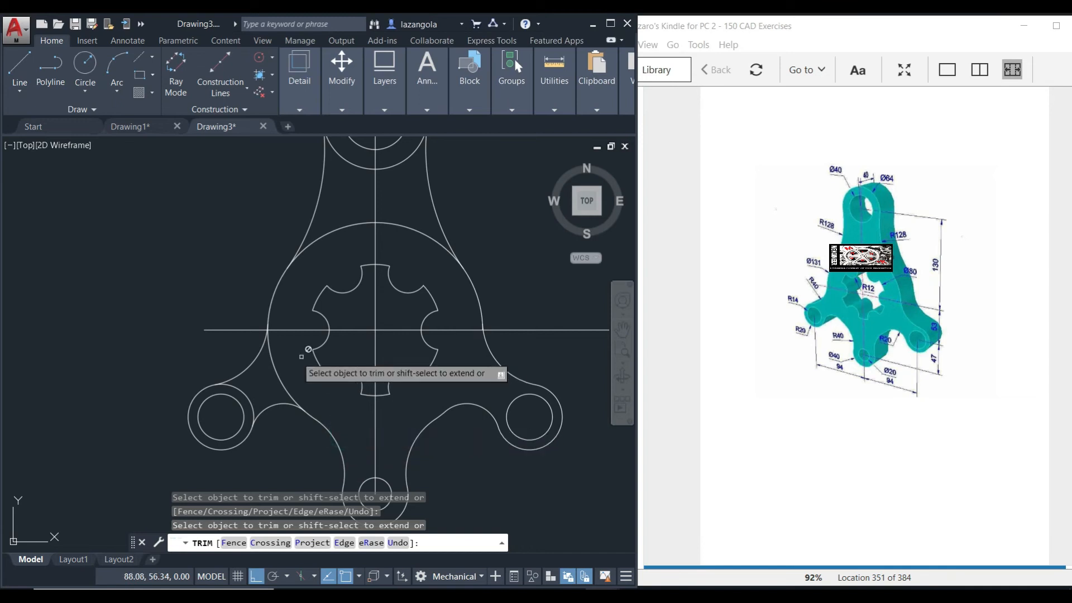
pyautogui.click(279, 379)
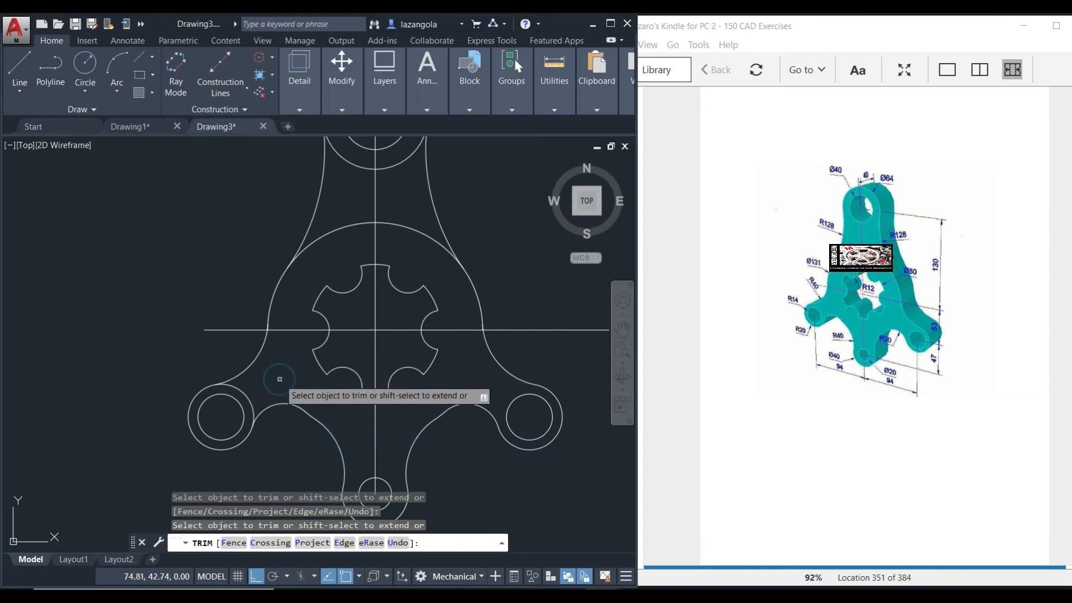
pyautogui.click(325, 232)
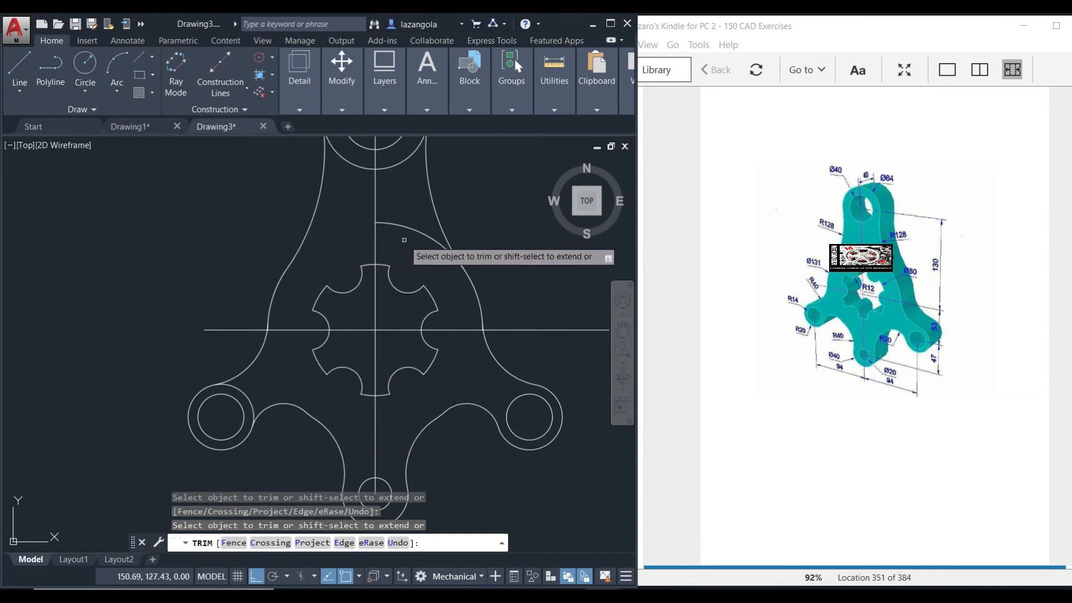
pyautogui.click(409, 229)
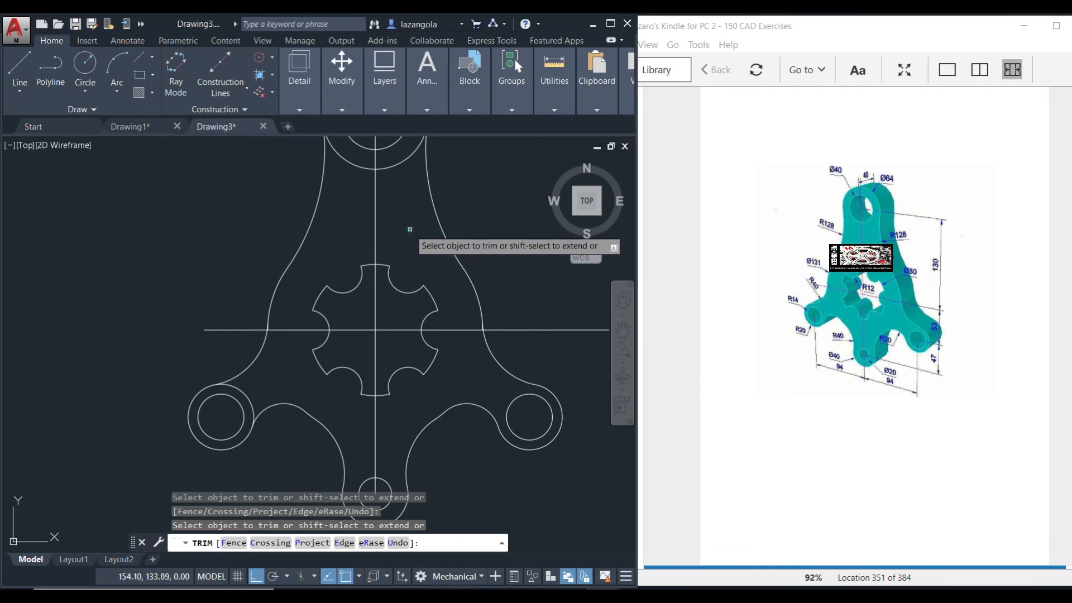
# Step: Trim the inward parts of the left and top arms' outer circles so only the bracket outline is left
pyautogui.click(246, 397)
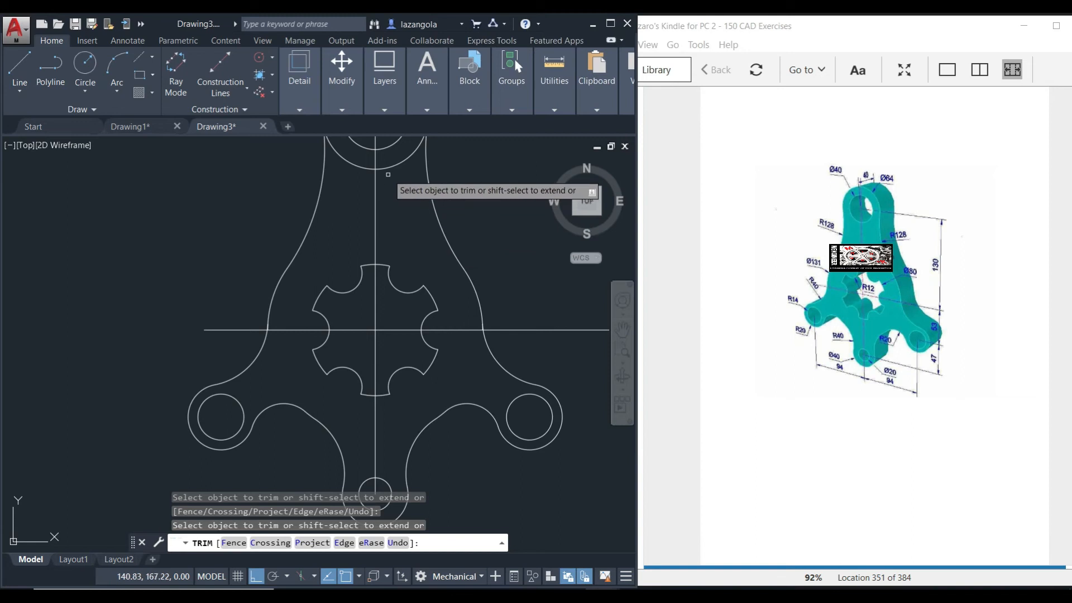
pyautogui.click(391, 168)
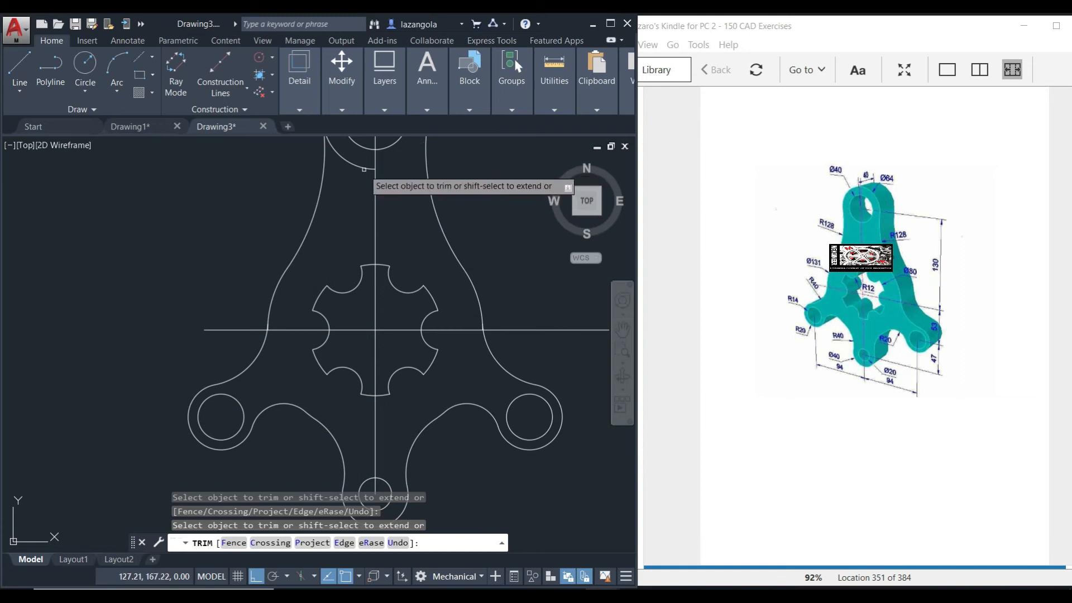
pyautogui.click(364, 168)
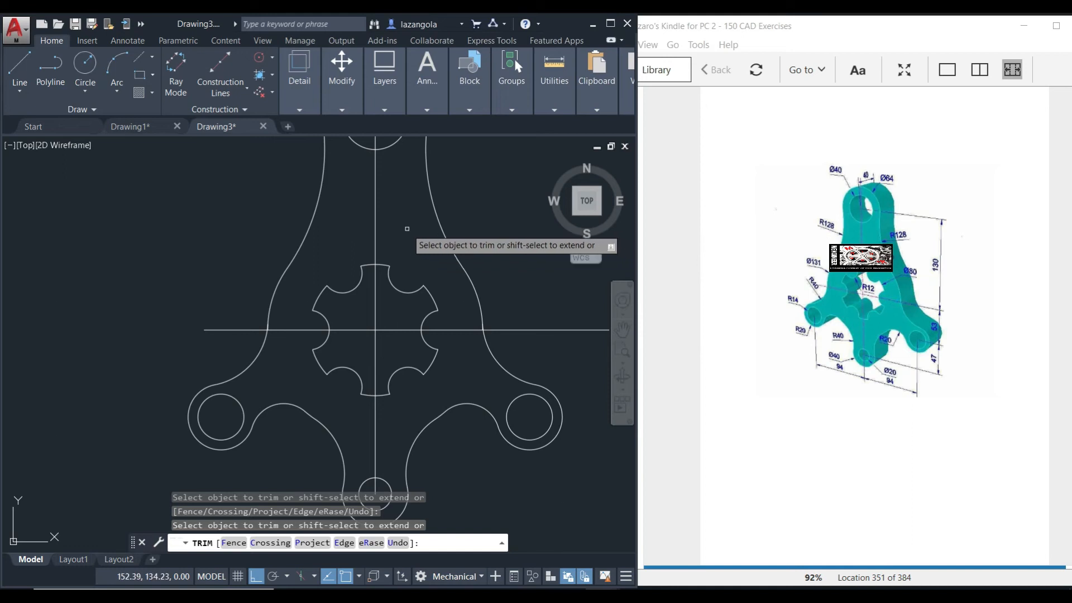
pyautogui.scroll(-2, 418, 230)
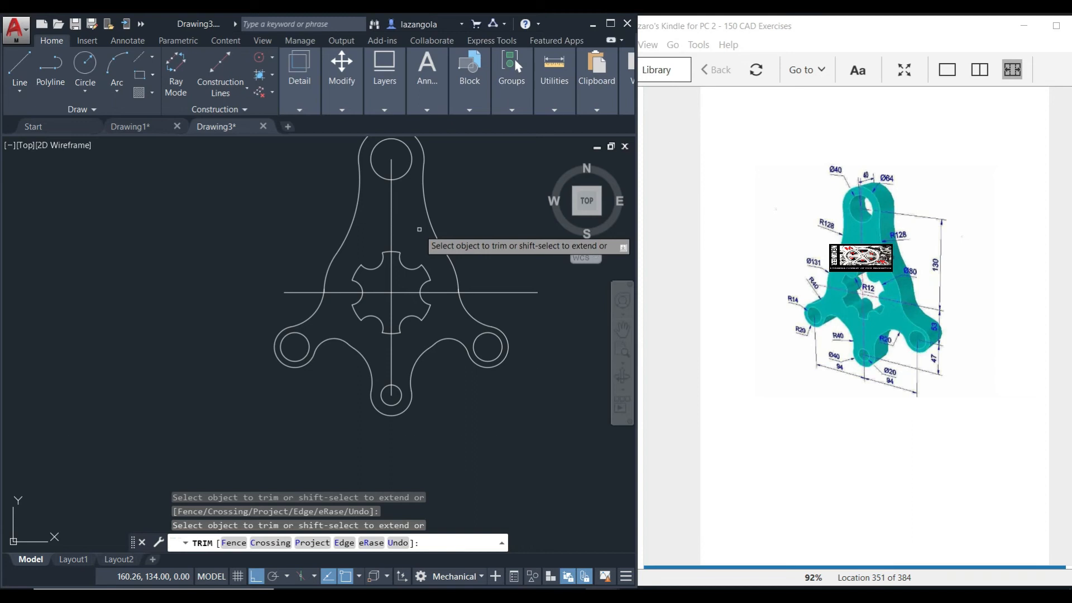
pyautogui.press('Return')
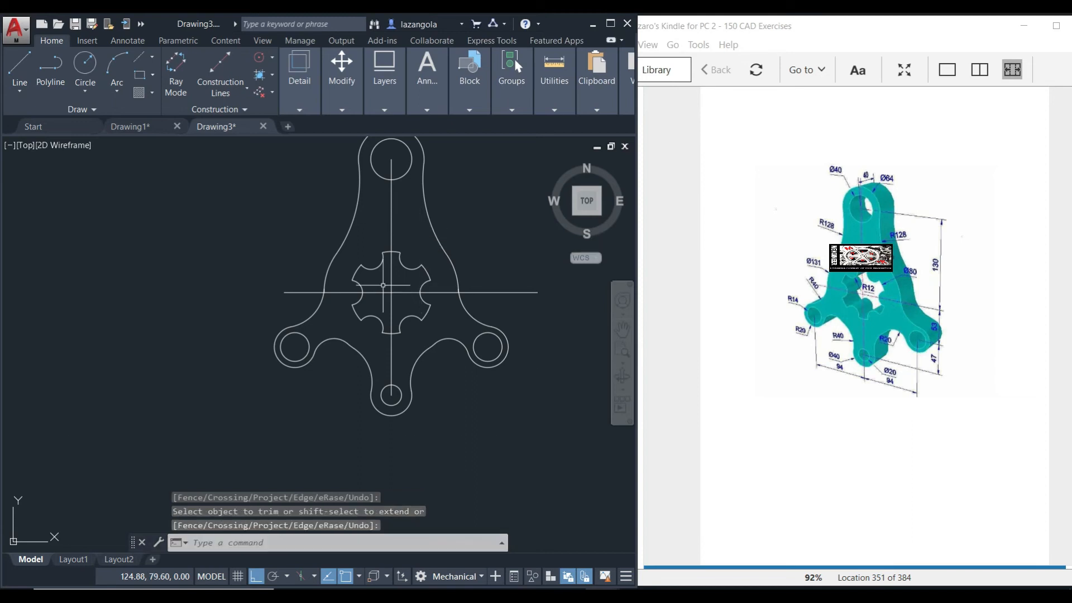
# Step: Erase the horizontal centre line and the two vertical centre lines running to the top and bottom arms
pyautogui.click(391, 205)
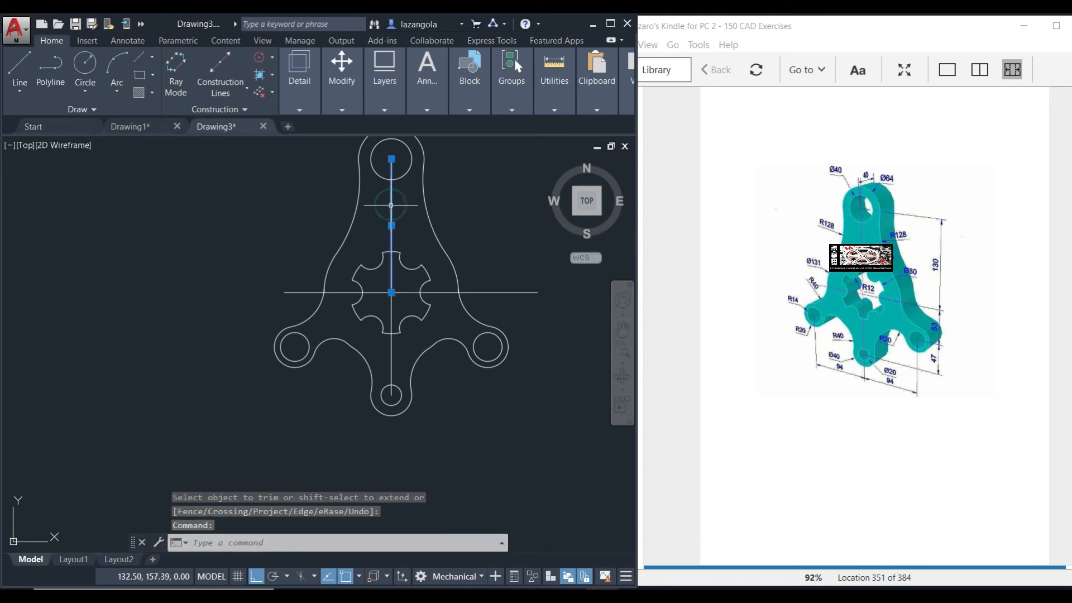
pyautogui.click(449, 292)
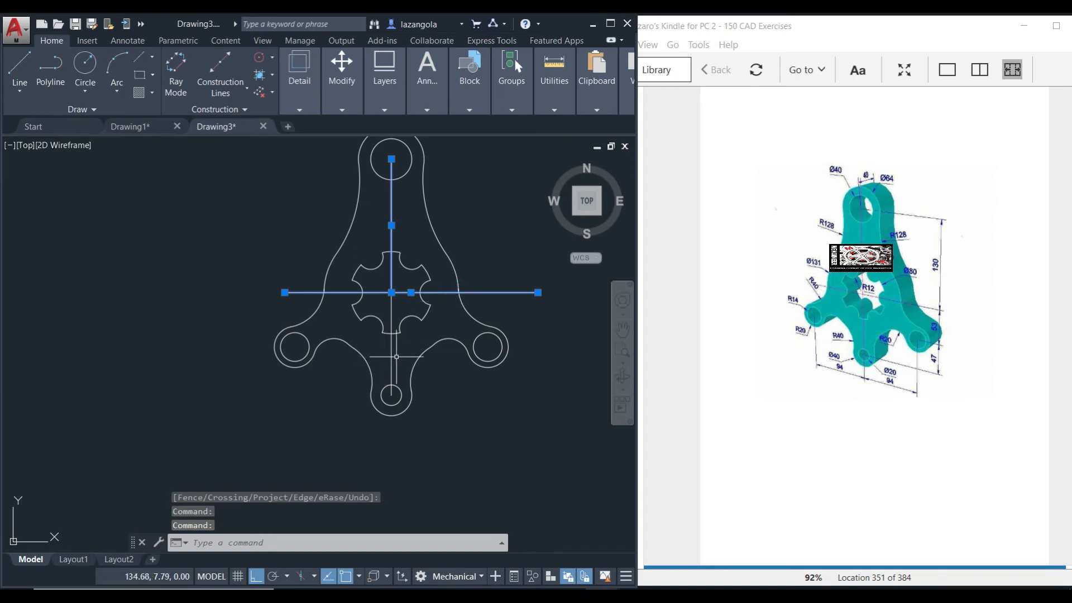
pyautogui.click(391, 360)
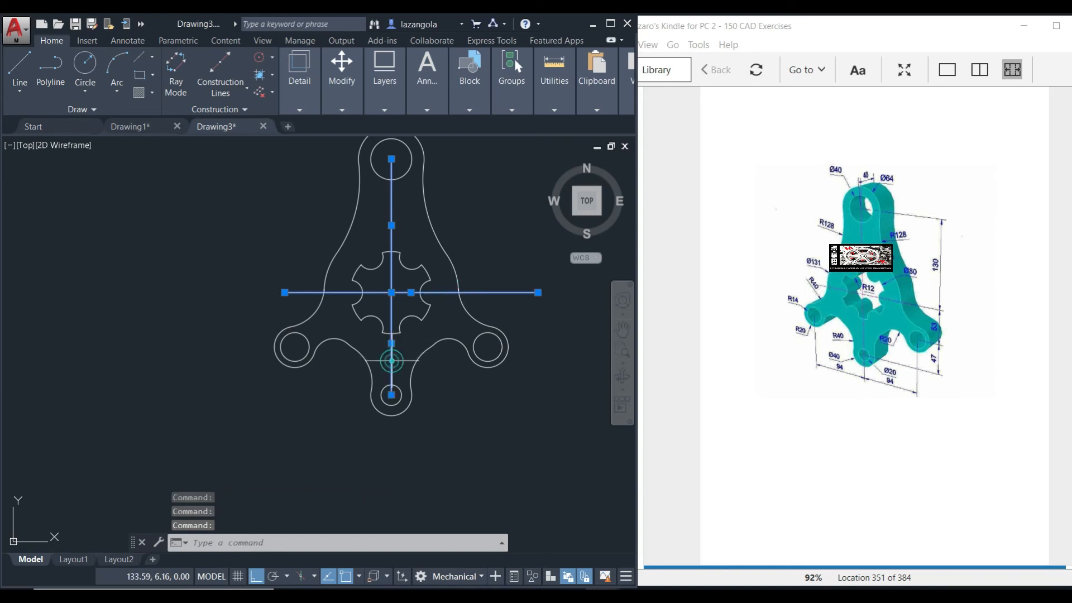
pyautogui.press('Delete')
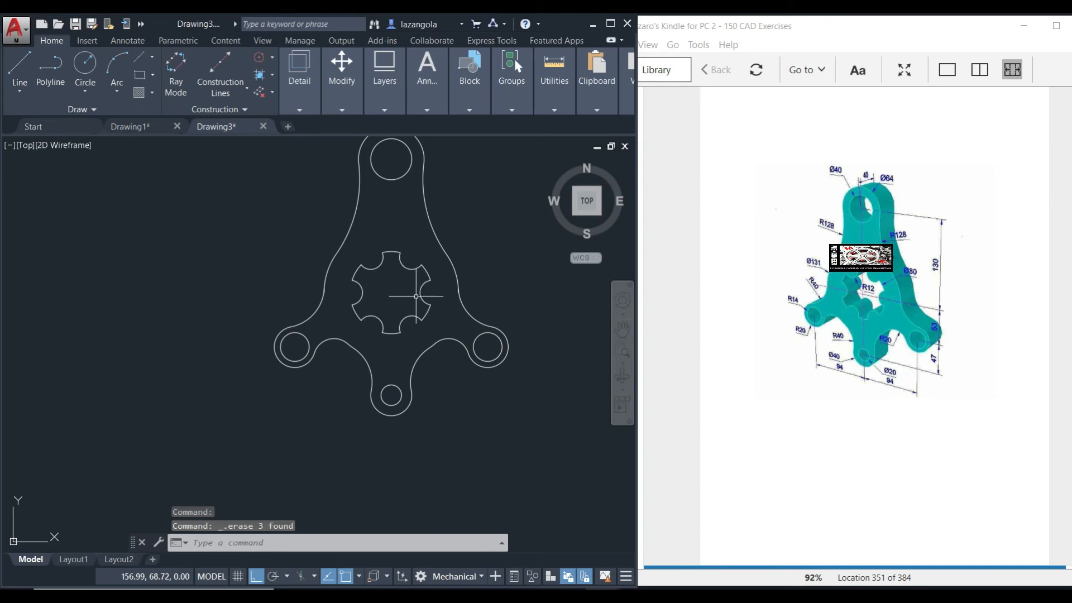
# Step: Switch the workspace from Mechanical to 3D Modeling and maximize the drawing program's window
pyautogui.scroll(-2, 441, 294)
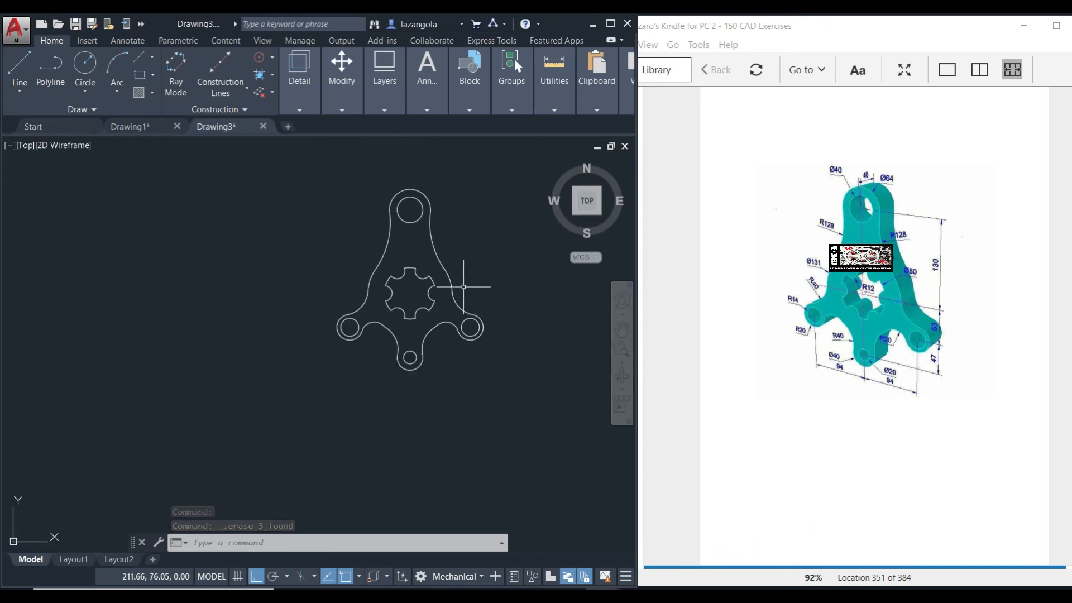
pyautogui.moveTo(488, 239)
pyautogui.mouseDown(button='middle')
pyautogui.moveTo(488, 284)
pyautogui.moveTo(476, 282)
pyautogui.mouseUp(button='middle')
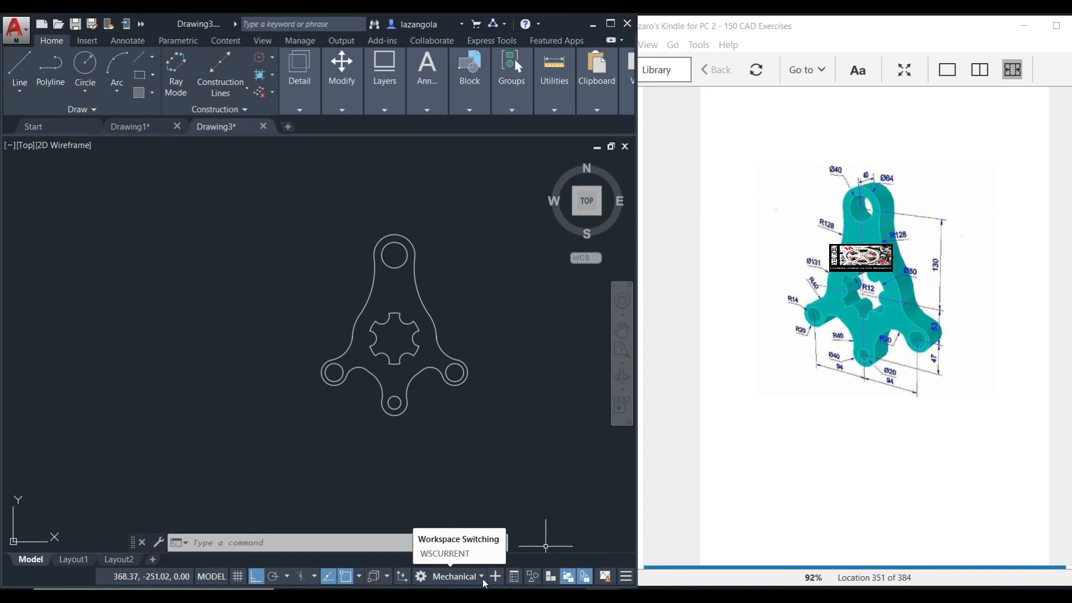
pyautogui.click(482, 577)
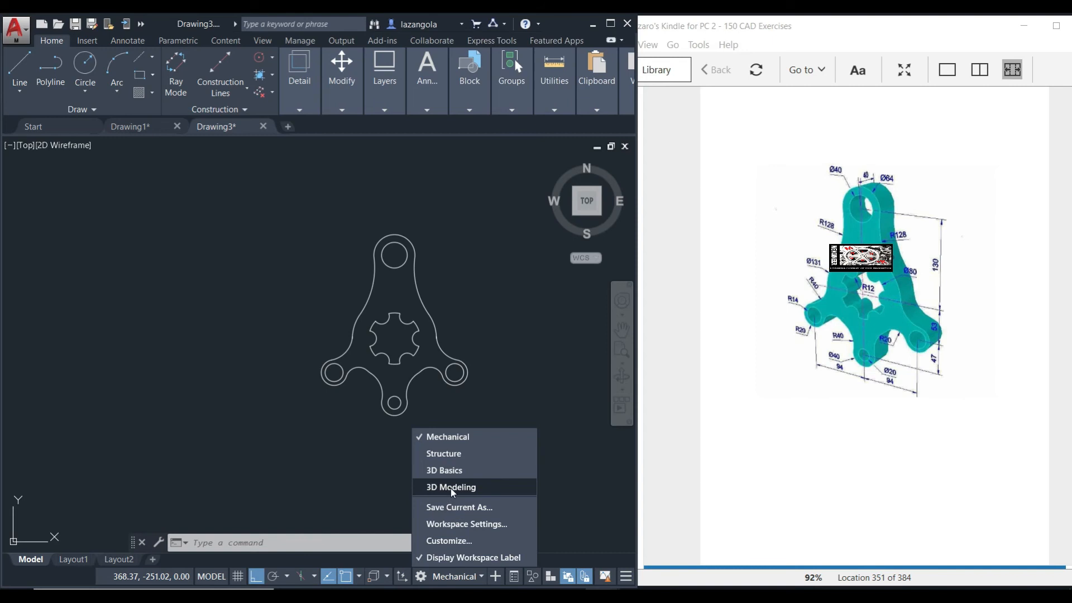
pyautogui.click(452, 488)
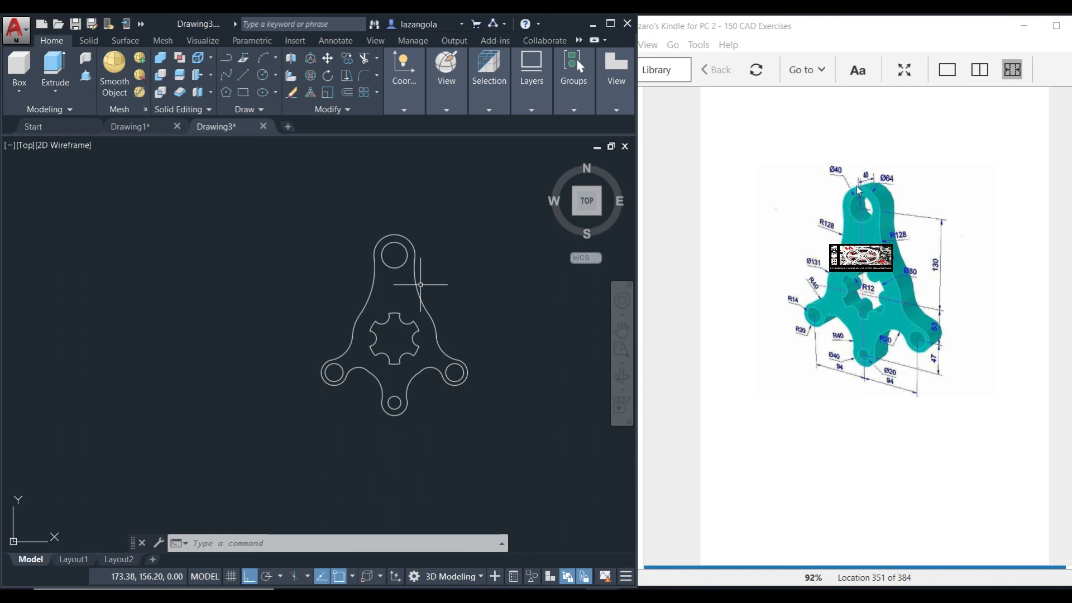
pyautogui.click(610, 23)
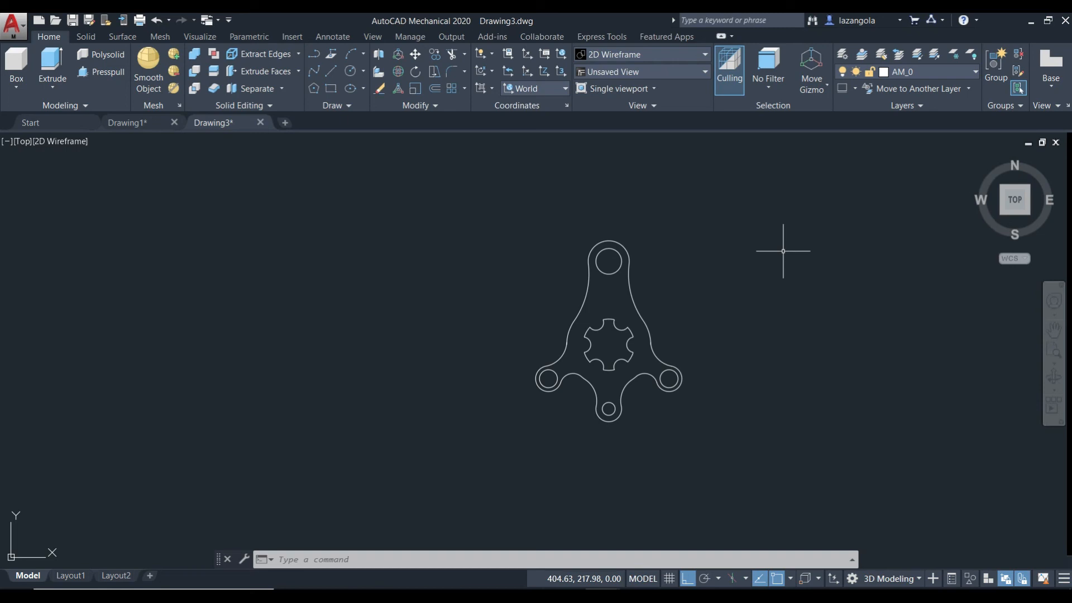
# Step: Set the visual style to Shaded and switch to the SE Isometric view
pyautogui.click(642, 52)
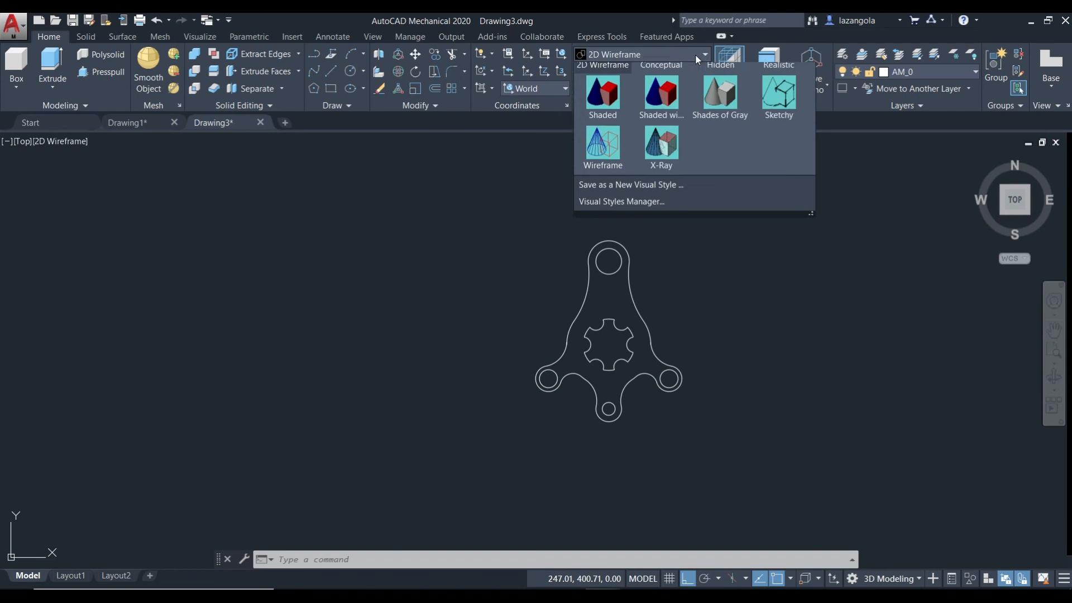
pyautogui.click(606, 132)
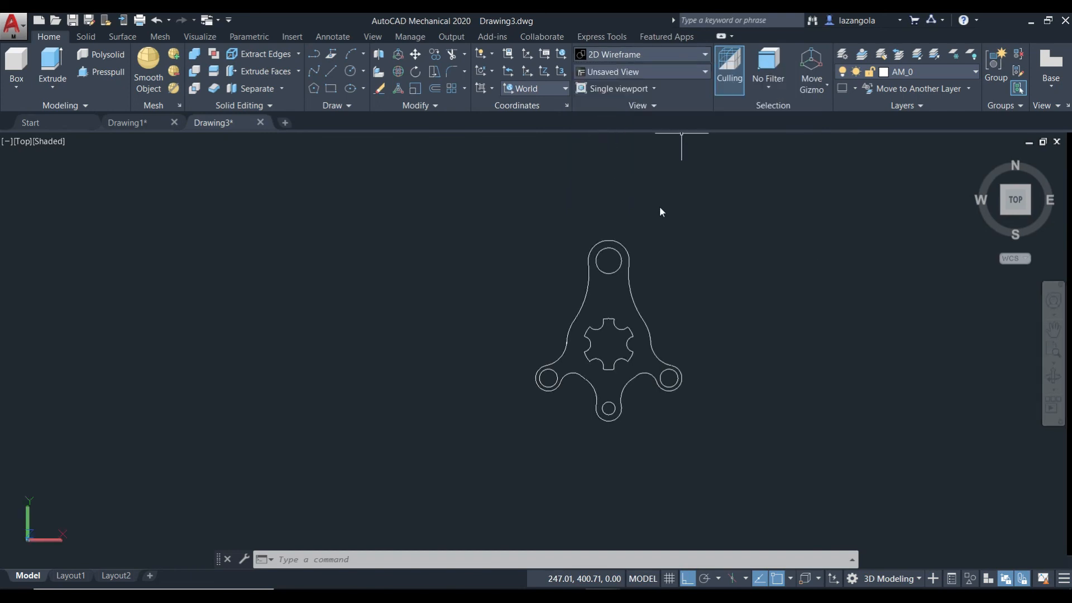
pyautogui.click(615, 75)
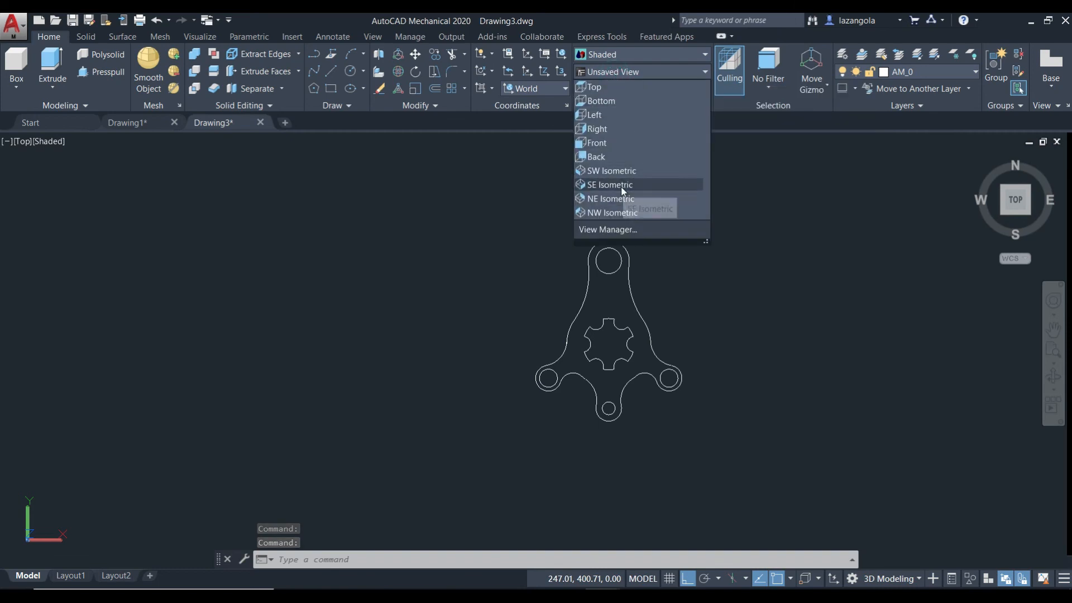
pyautogui.click(621, 186)
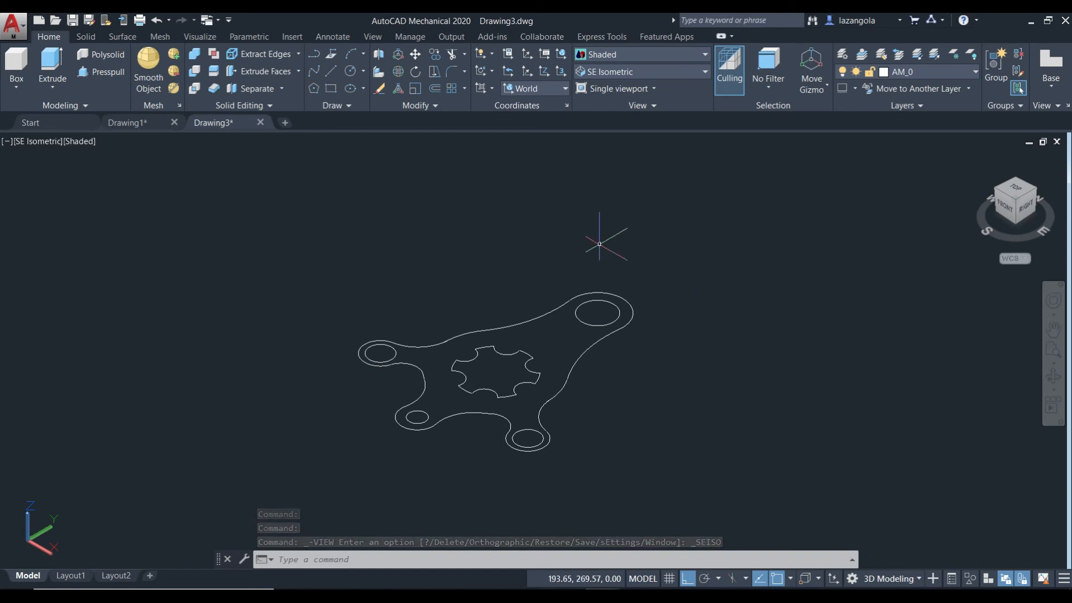
# Step: Presspull the area between the bracket outline and its holes and central cutout to a height of 40
pyautogui.click(110, 74)
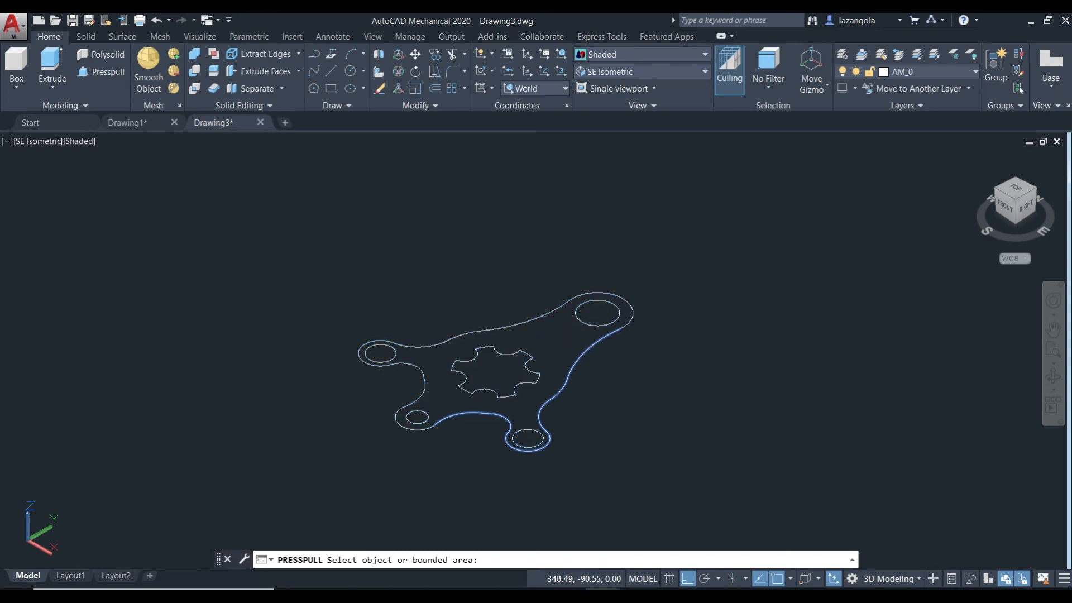
pyautogui.click(554, 339)
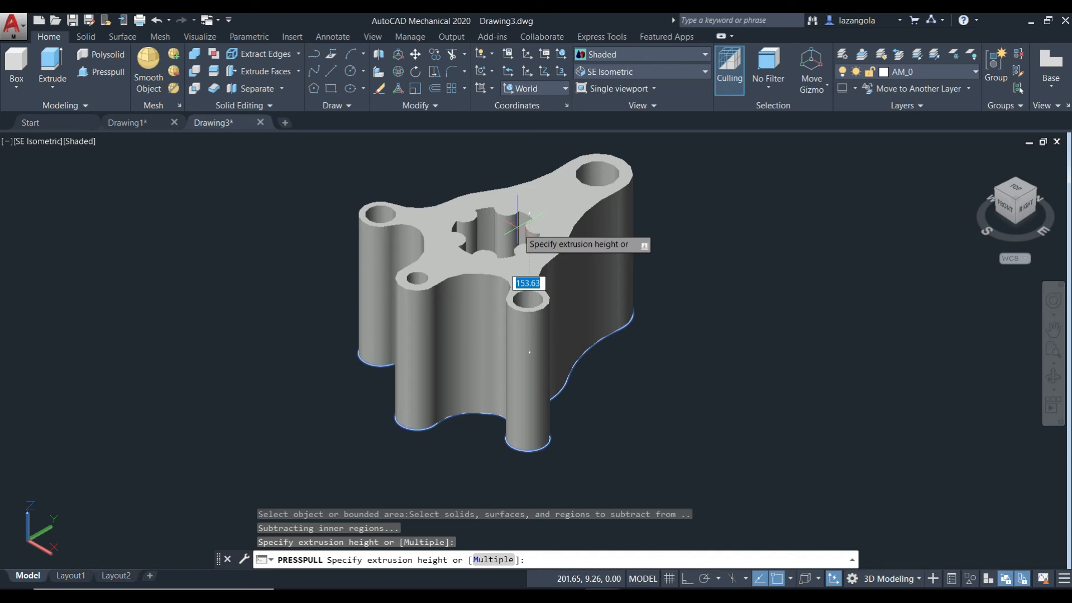
pyautogui.write('40')
pyautogui.press('Return')
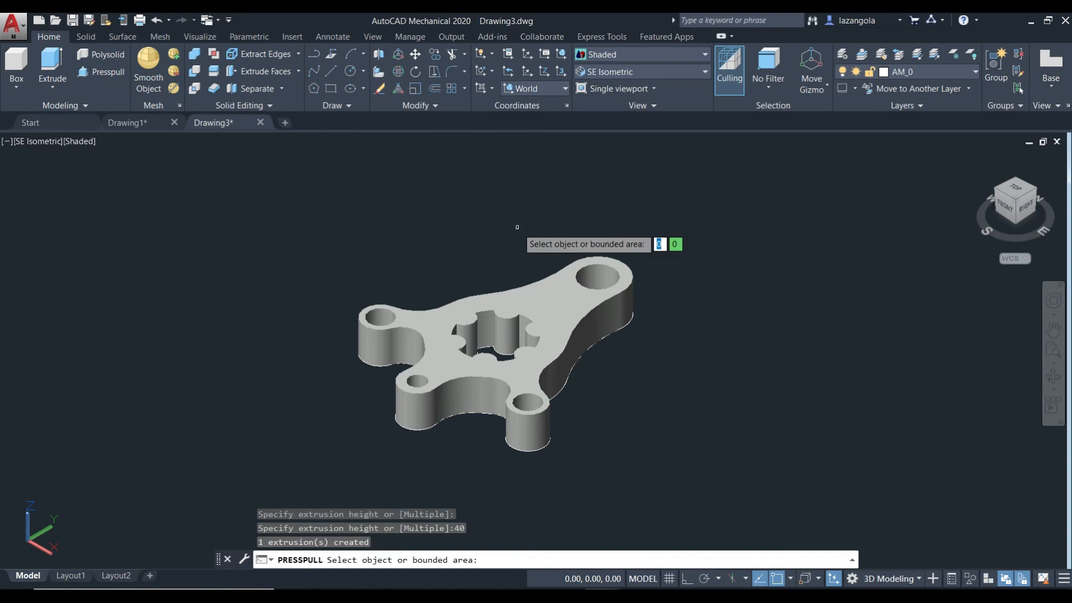
pyautogui.press('Return')
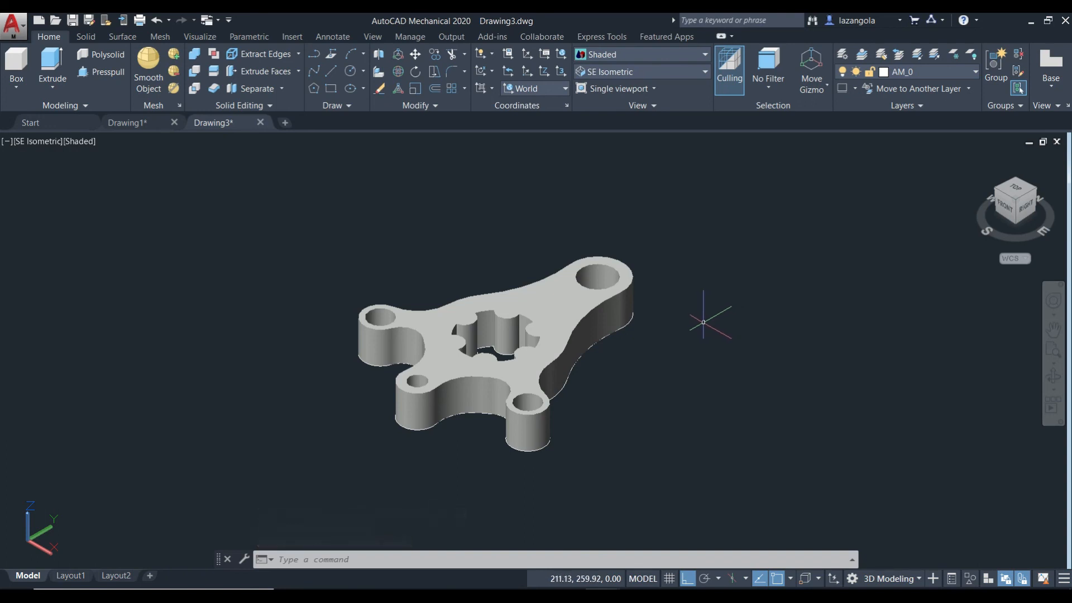
# Step: Move the bracket solid about 281 units in the positive X direction, clear of its 2D profile
pyautogui.click(706, 321)
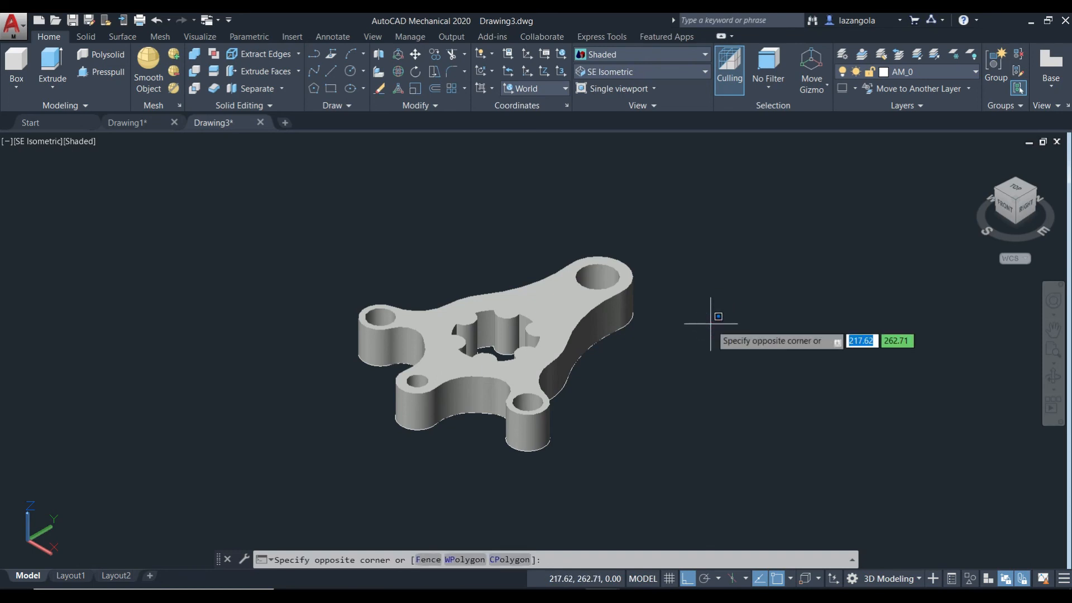
pyautogui.keyDown('shift'); pyautogui.moveTo(708, 315); pyautogui.dragTo(747, 444, button='middle'); pyautogui.keyUp('shift')
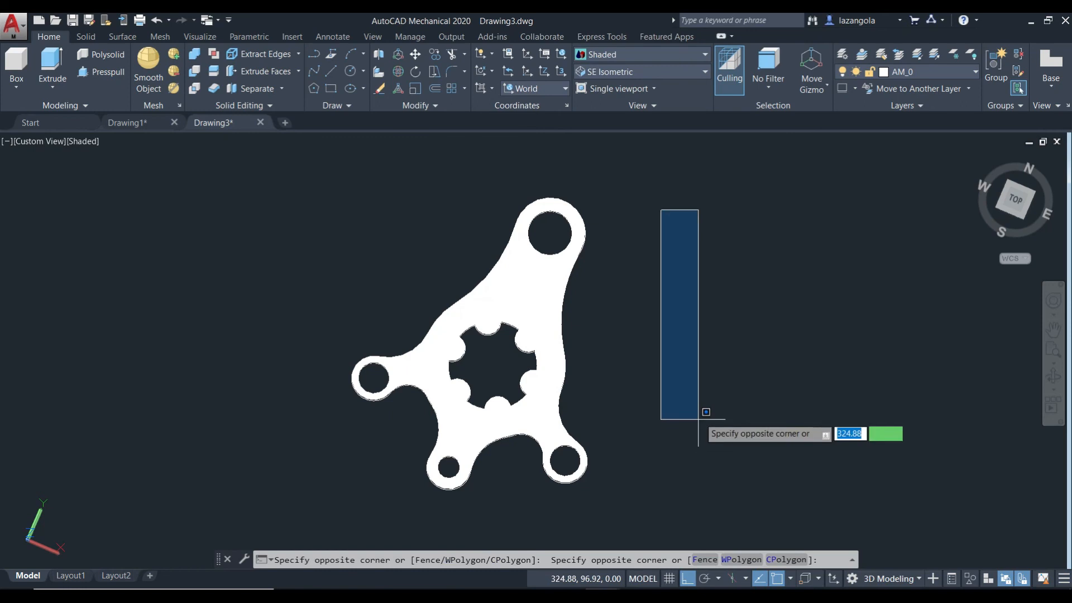
pyautogui.press('Escape')
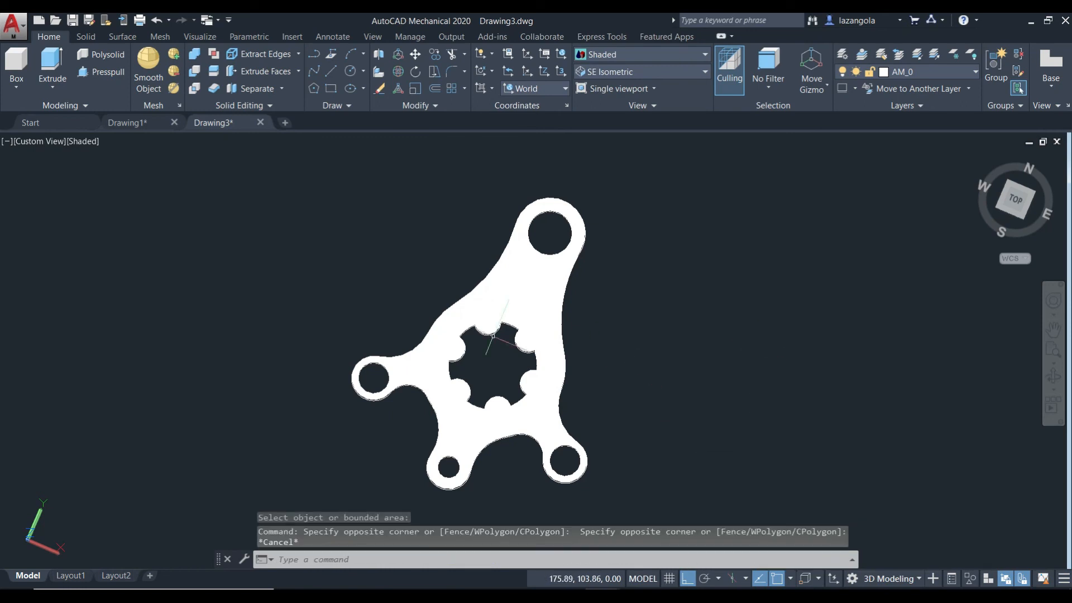
pyautogui.click(512, 286)
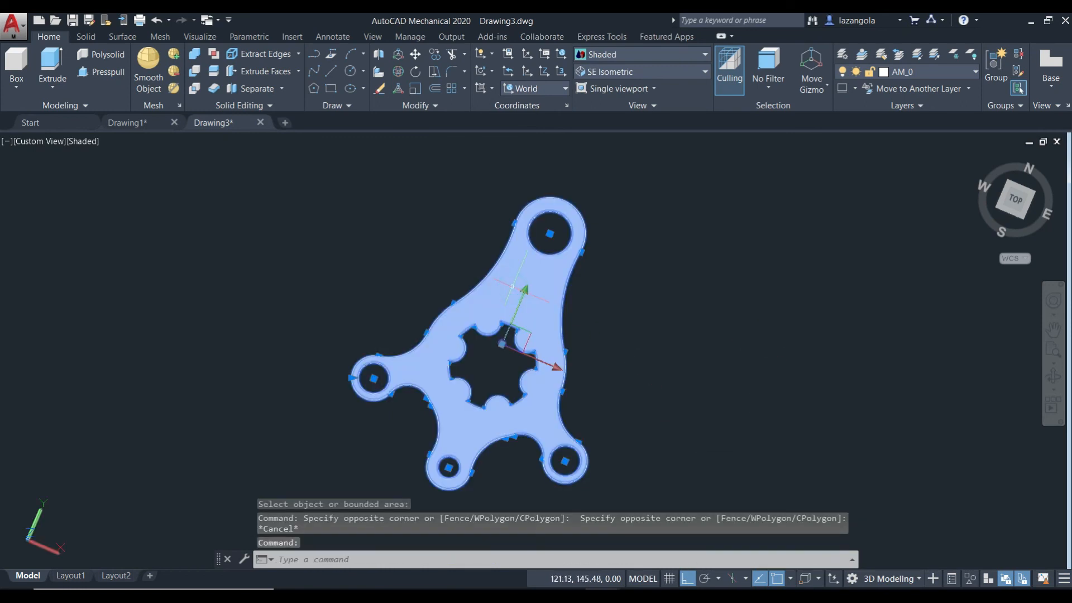
pyautogui.click(549, 363)
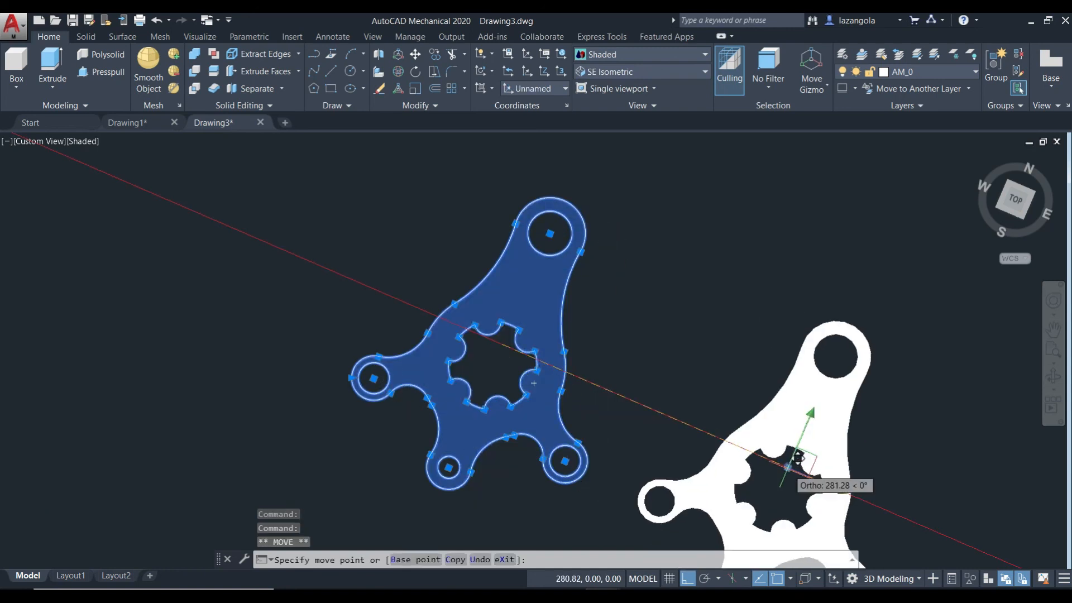
pyautogui.click(786, 468)
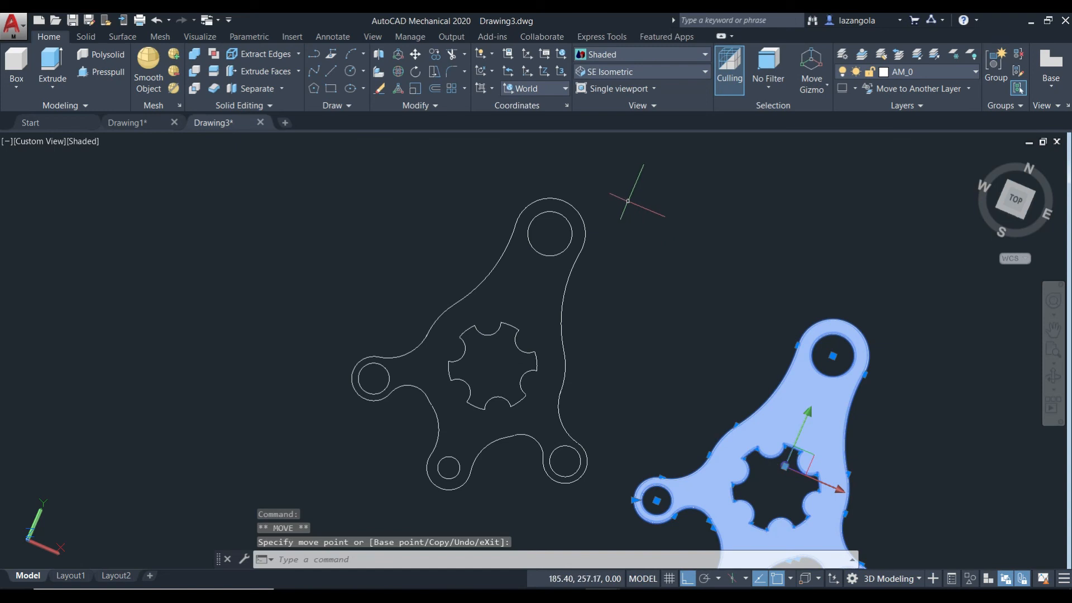
# Step: Erase all of the original 2D profile curves, leaving the moved solid out of the selection
pyautogui.click(659, 197)
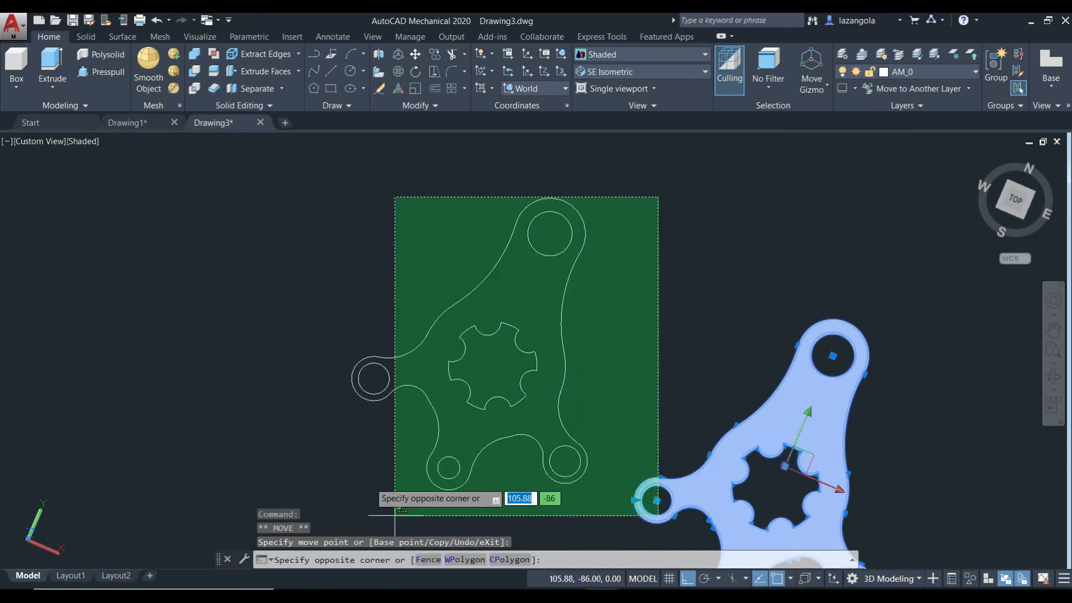
pyautogui.press('Escape')
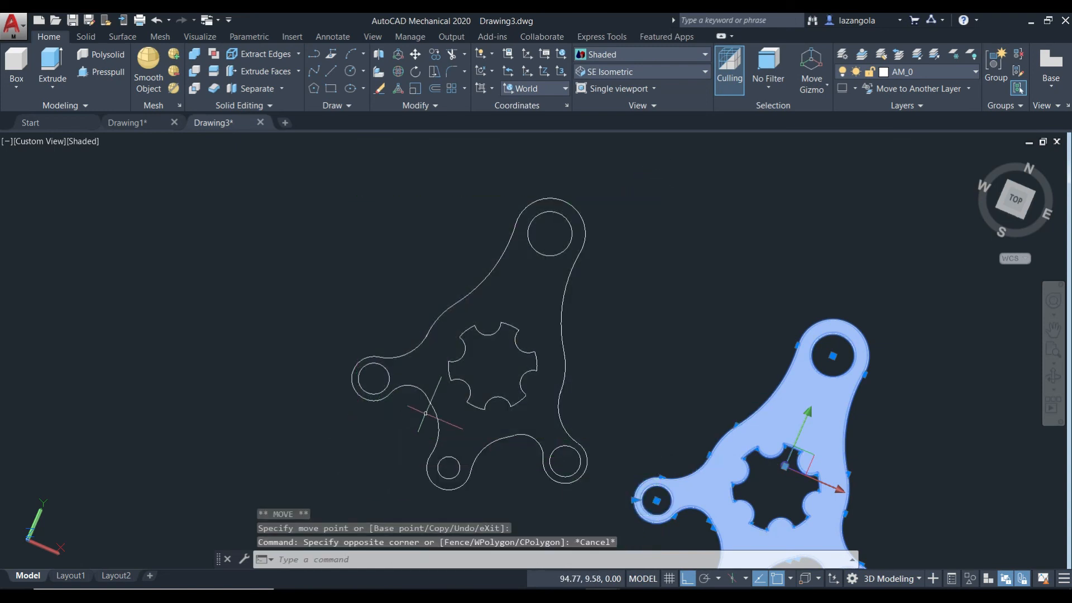
pyautogui.press('Escape')
pyautogui.click(675, 190)
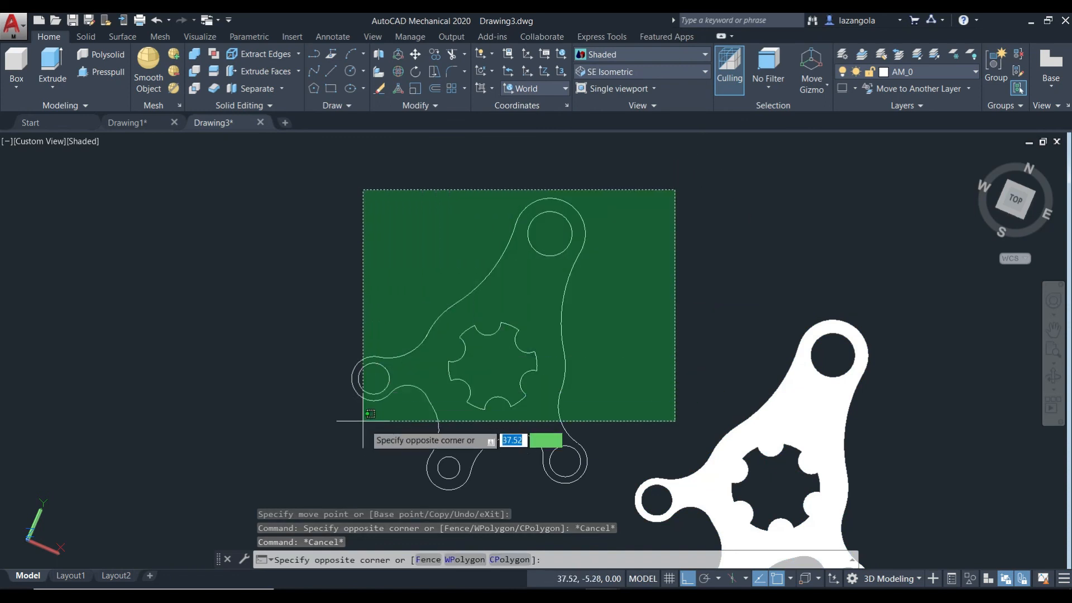
pyautogui.click(300, 461)
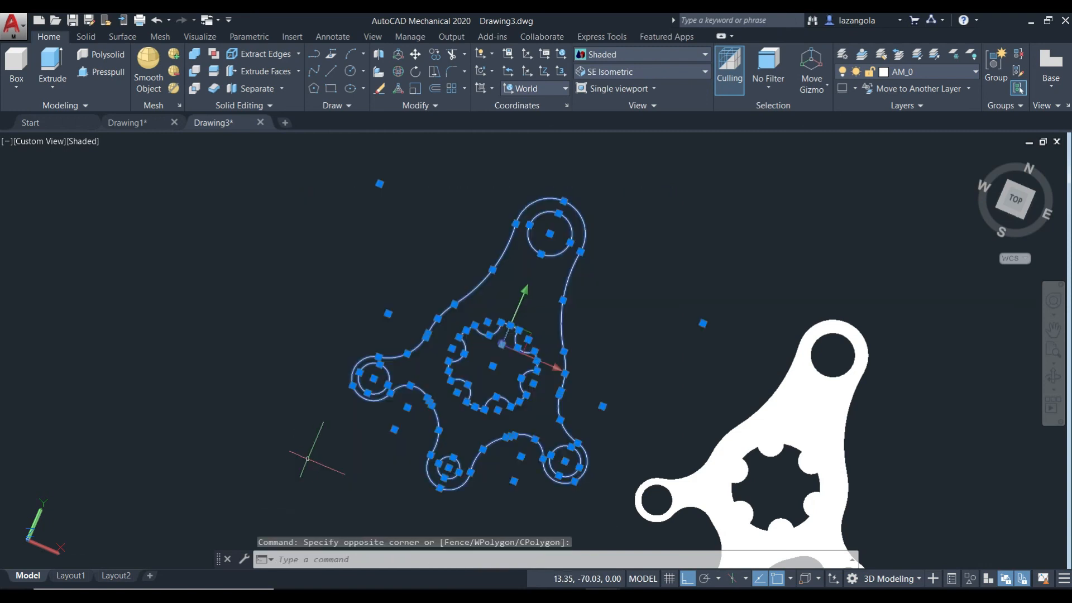
pyautogui.press('Delete')
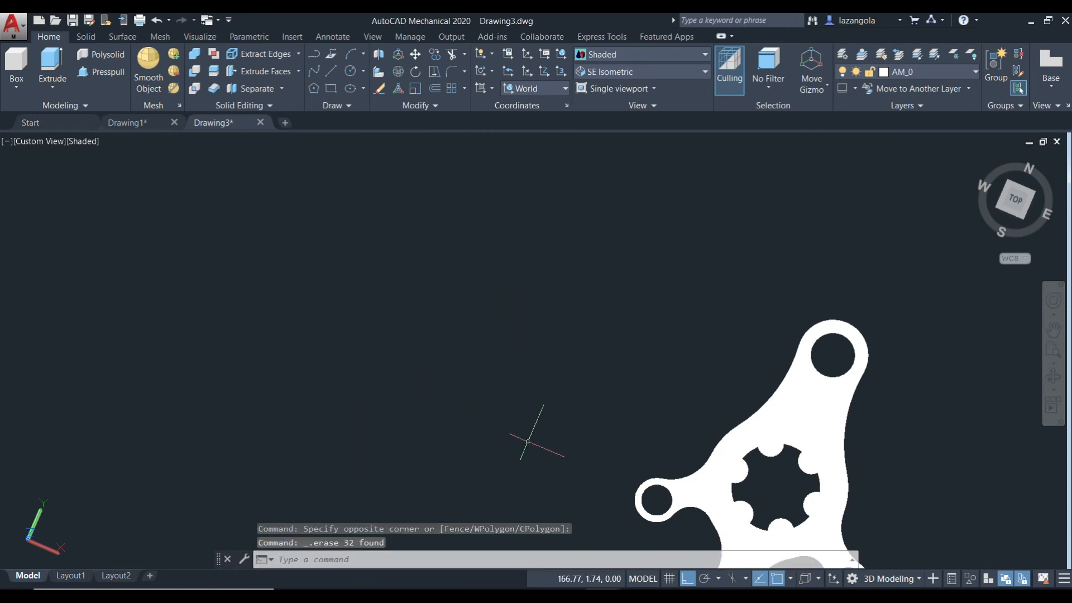
# Step: Change the bracket solid's color to Cyan, close its quick properties and deselect it
pyautogui.moveTo(593, 371)
pyautogui.mouseDown(button='middle')
pyautogui.moveTo(557, 326)
pyautogui.moveTo(423, 258)
pyautogui.moveTo(408, 262)
pyautogui.mouseUp(button='middle')
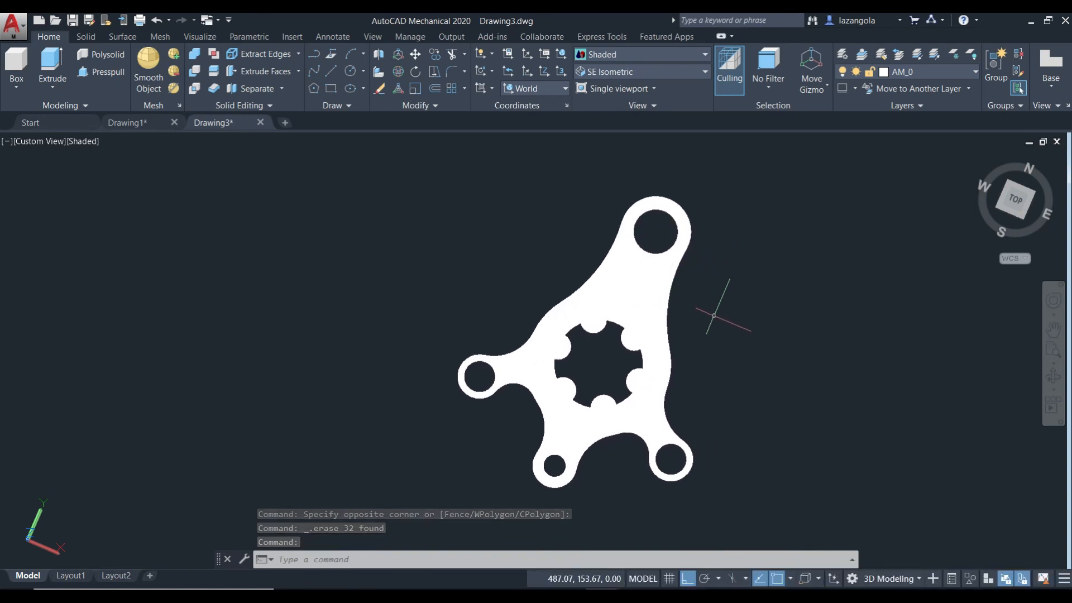
pyautogui.keyDown('shift'); pyautogui.moveTo(725, 312); pyautogui.dragTo(749, 363, button='middle'); pyautogui.keyUp('shift')
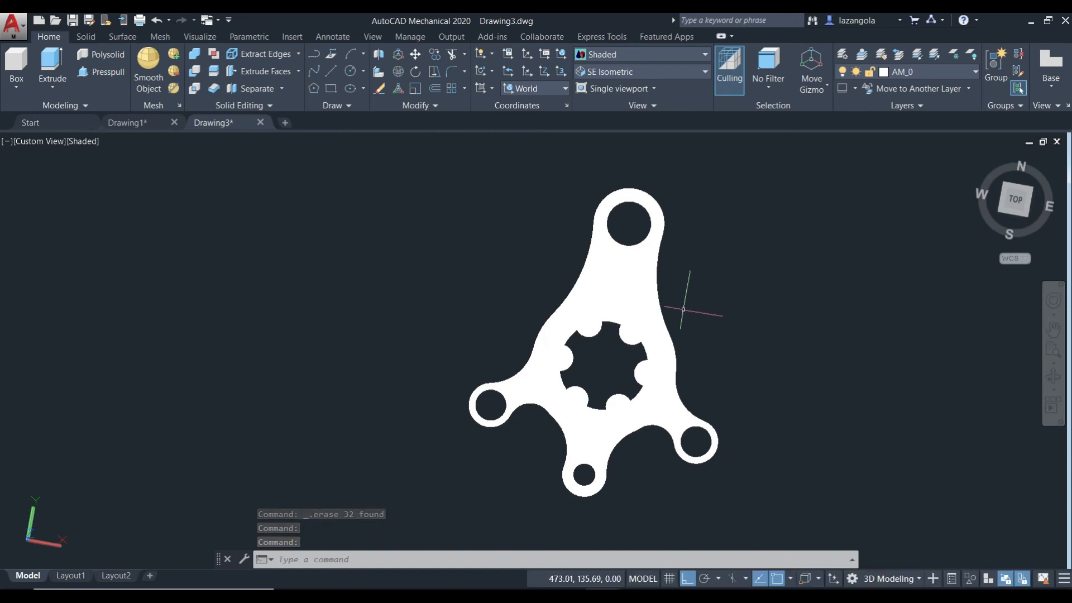
pyautogui.click(629, 296)
pyautogui.doubleClick(629, 296)
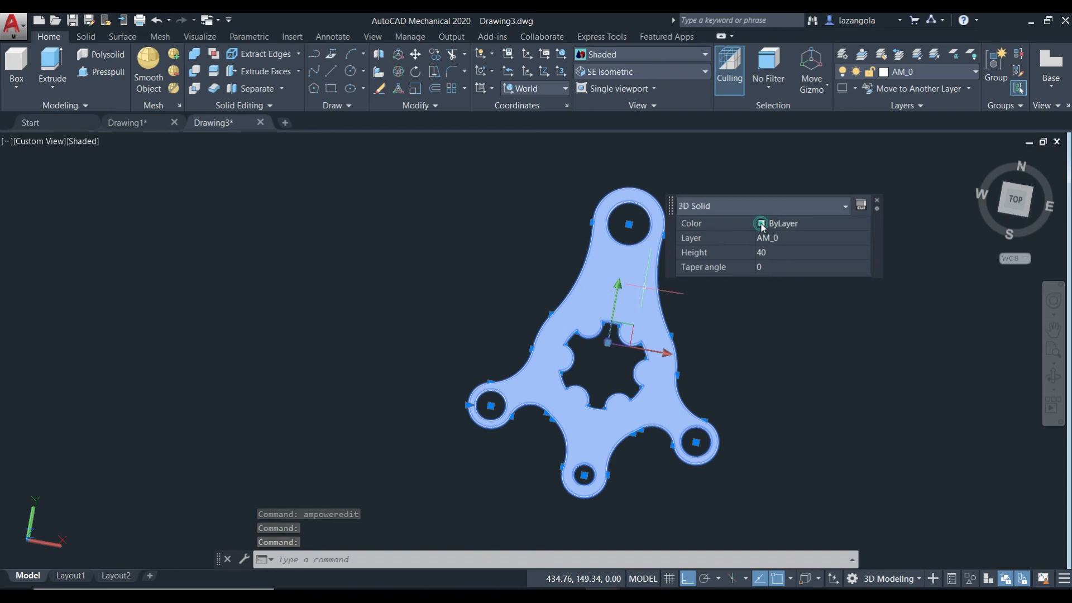
pyautogui.click(763, 224)
pyautogui.click(862, 224)
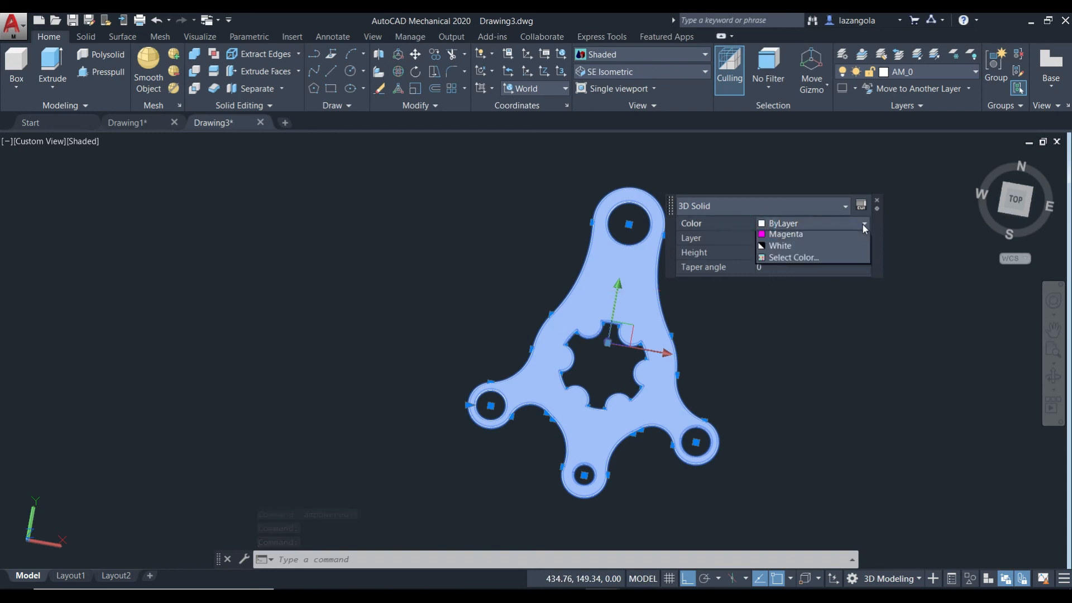
pyautogui.click(781, 296)
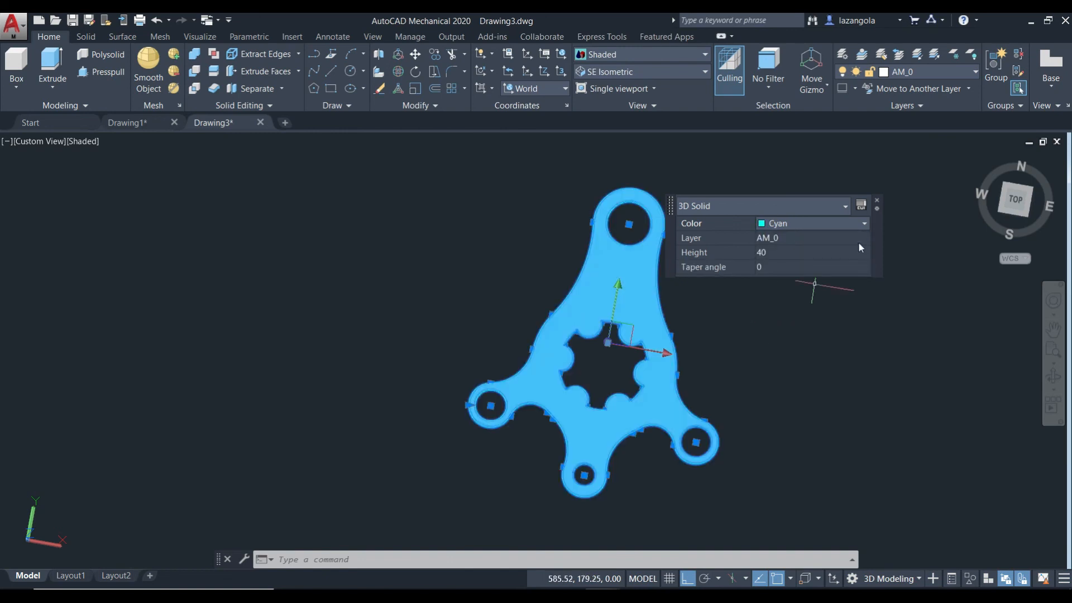
pyautogui.click(877, 200)
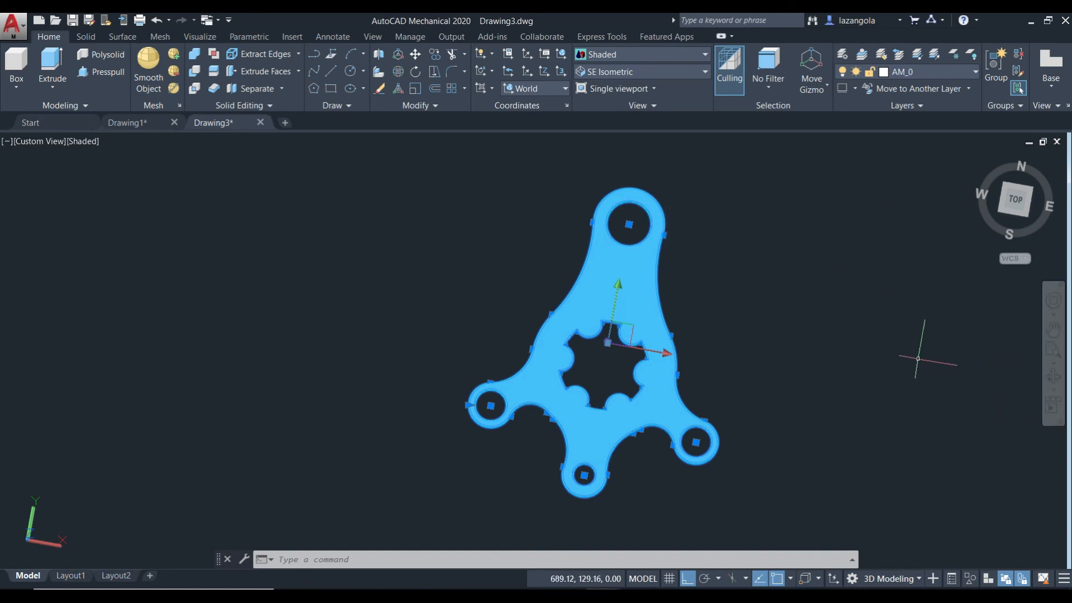
pyautogui.press('Escape')
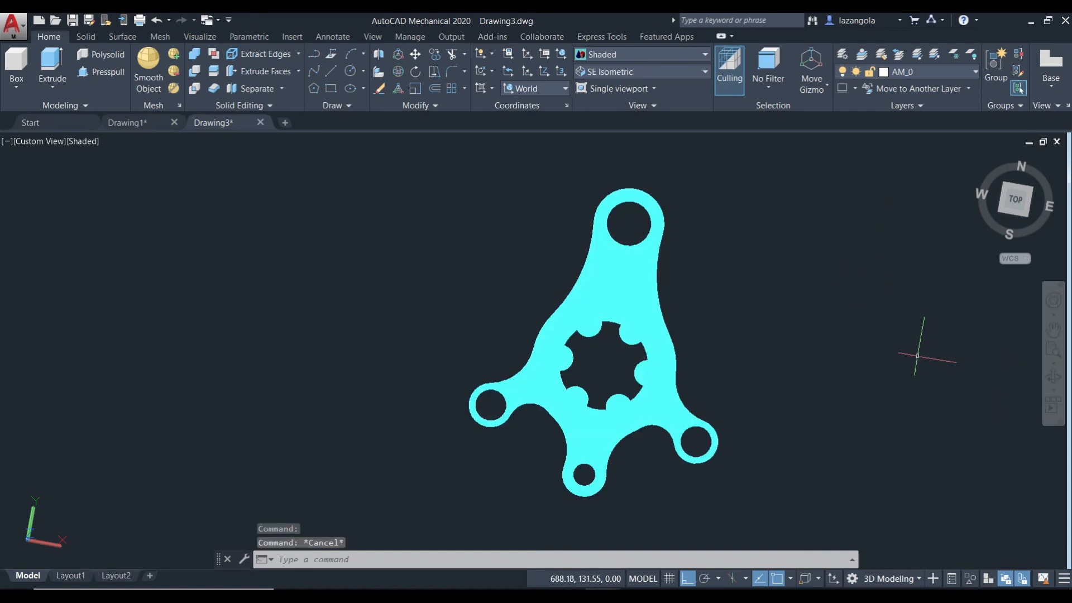
# Step: Examine the finished bracket solid from all sides with Continuous Orbit
pyautogui.click(1053, 391)
pyautogui.click(1013, 429)
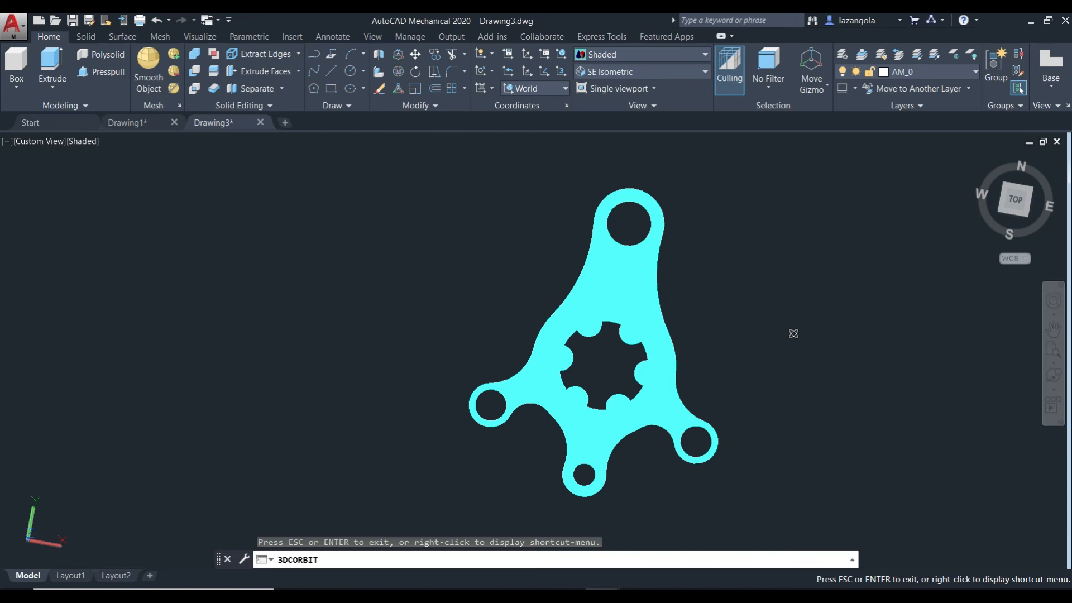
pyautogui.moveTo(713, 354)
pyautogui.mouseDown()
pyautogui.moveTo(676, 370)
pyautogui.moveTo(636, 358)
pyautogui.mouseUp()
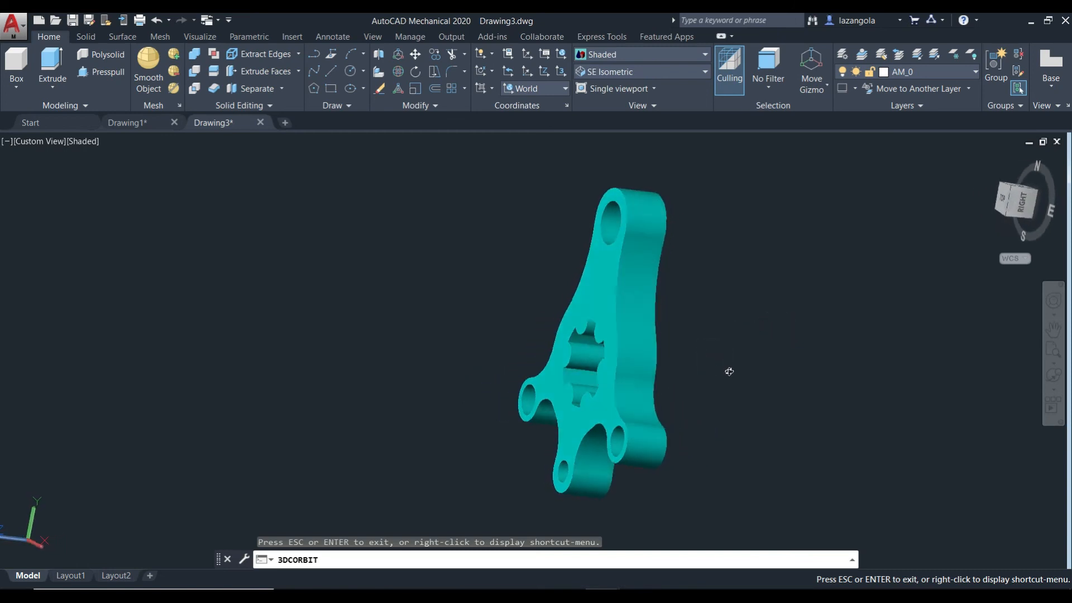